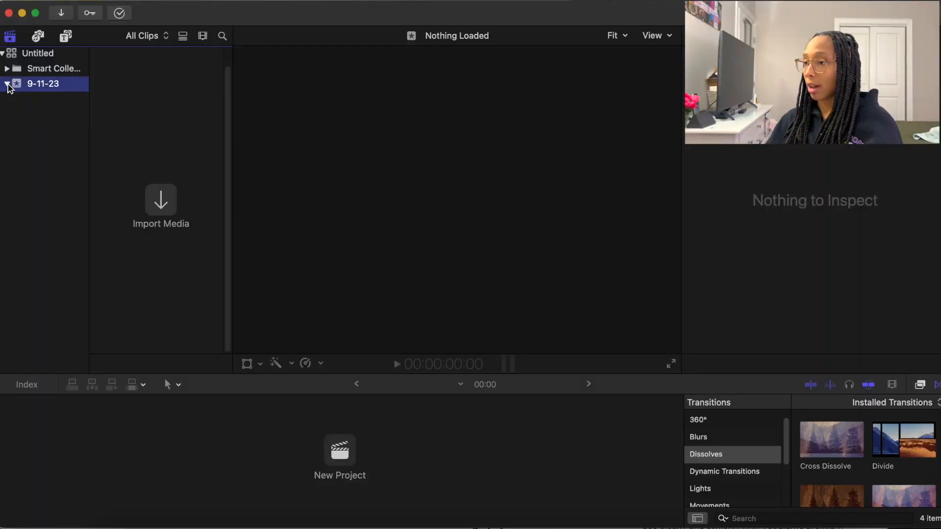
- Start a new project named Practice in the 9-11-23 event
{"action": "left_click", "coordinate": [8, 85]}
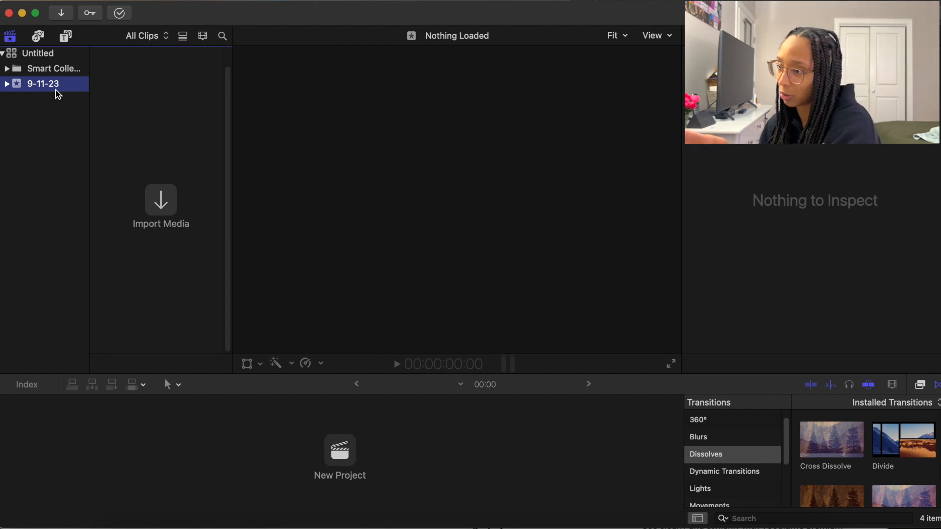
{"action": "left_click", "coordinate": [105, 1]}
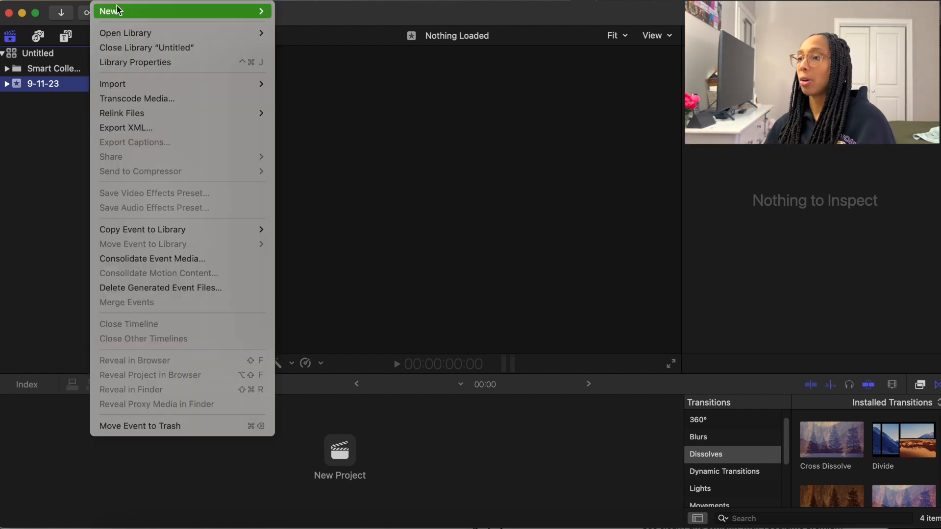
{"action": "mouse_move", "coordinate": [120, 10]}
{"action": "left_click", "coordinate": [319, 11]}
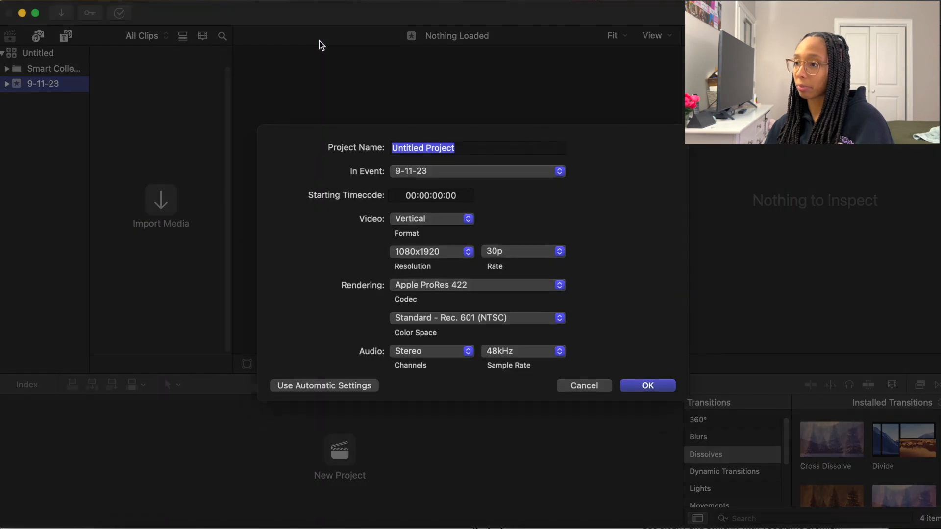
{"action": "left_click", "coordinate": [490, 173]}
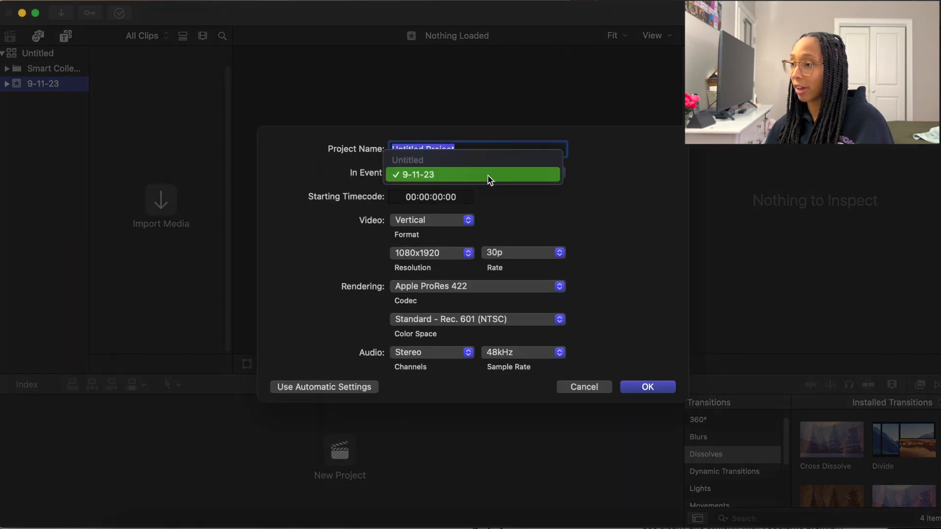
{"action": "left_click", "coordinate": [441, 175]}
{"action": "left_click", "coordinate": [464, 150]}
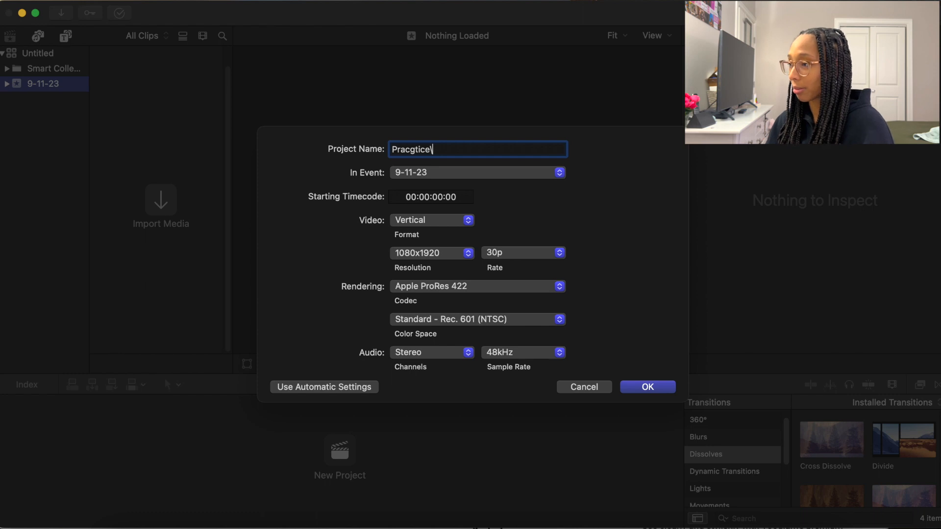
{"action": "type", "text": "Prac"}
{"action": "key", "text": "BackSpace"}
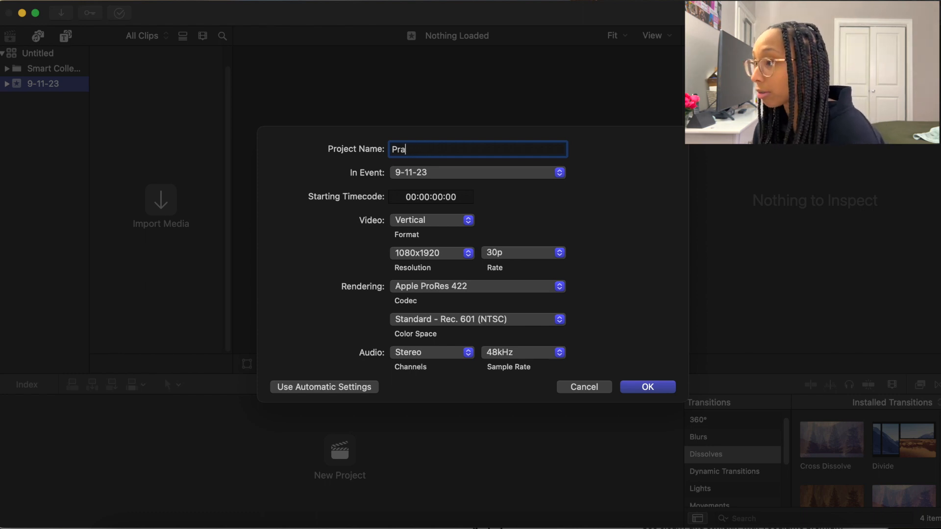
{"action": "type", "text": "ctice"}
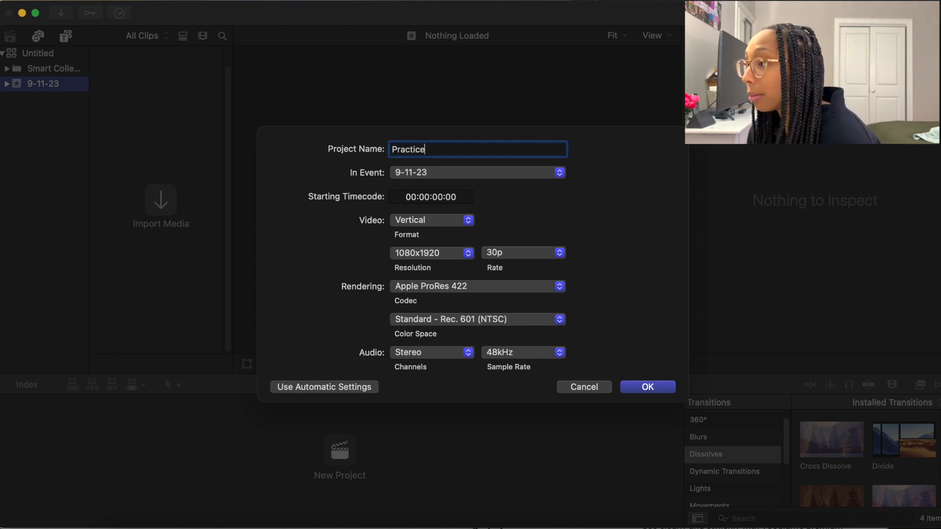
- Set the project's video format to 1080p HD with 1920x1080 resolution and review the frame rate options
{"action": "left_click", "coordinate": [424, 227]}
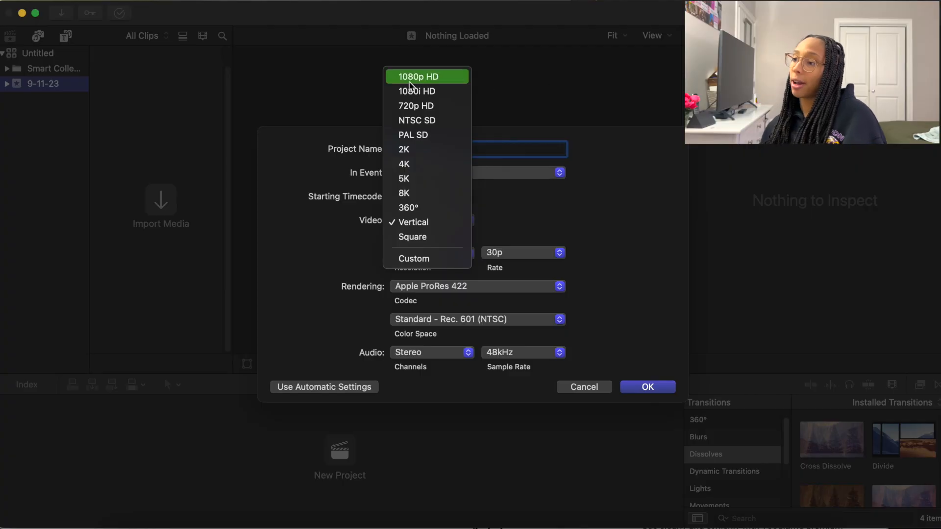
{"action": "left_click", "coordinate": [448, 83]}
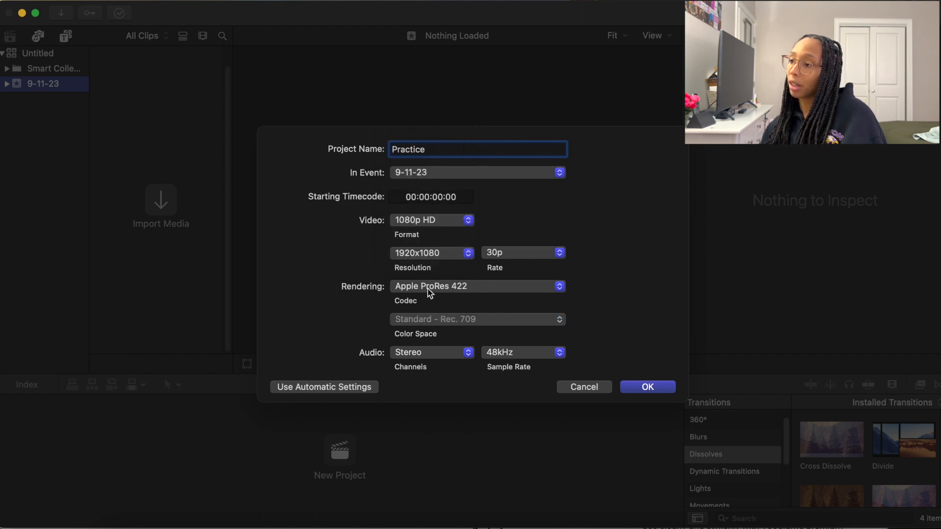
{"action": "left_click", "coordinate": [454, 257]}
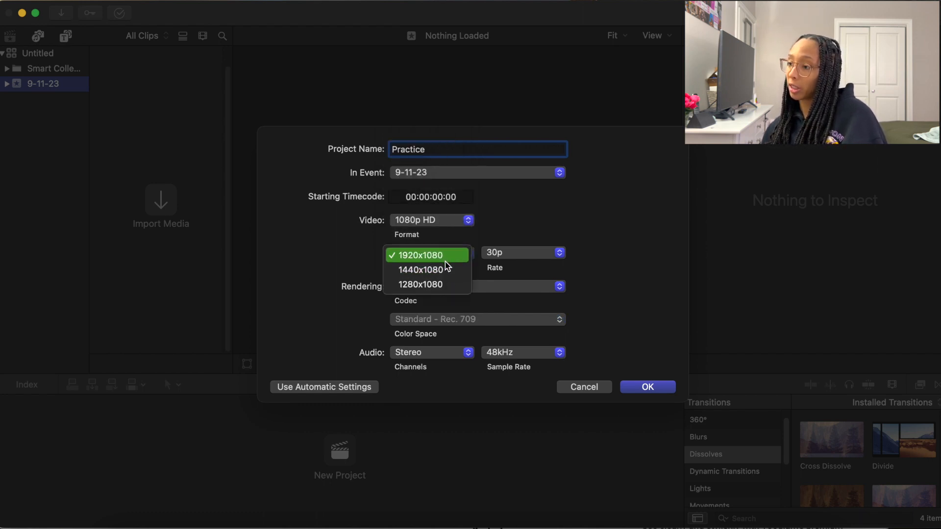
{"action": "left_click", "coordinate": [441, 256]}
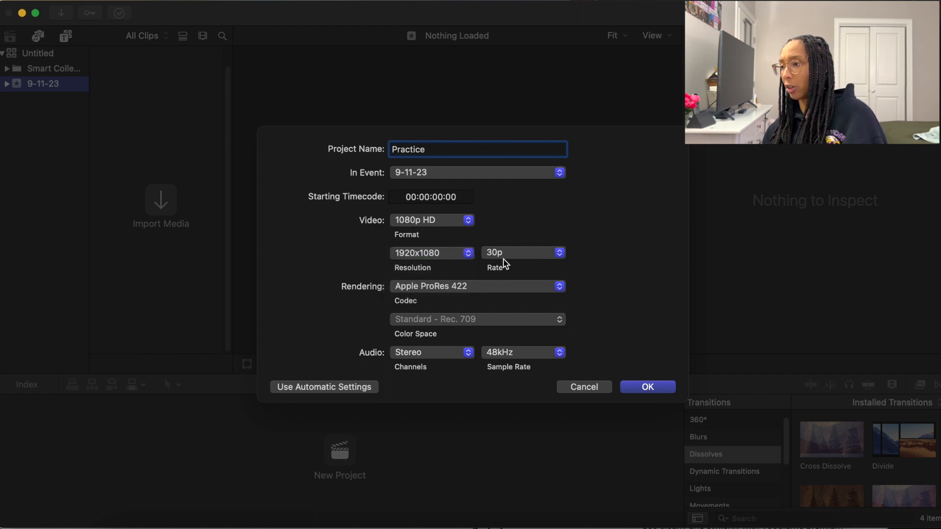
{"action": "left_click", "coordinate": [503, 260]}
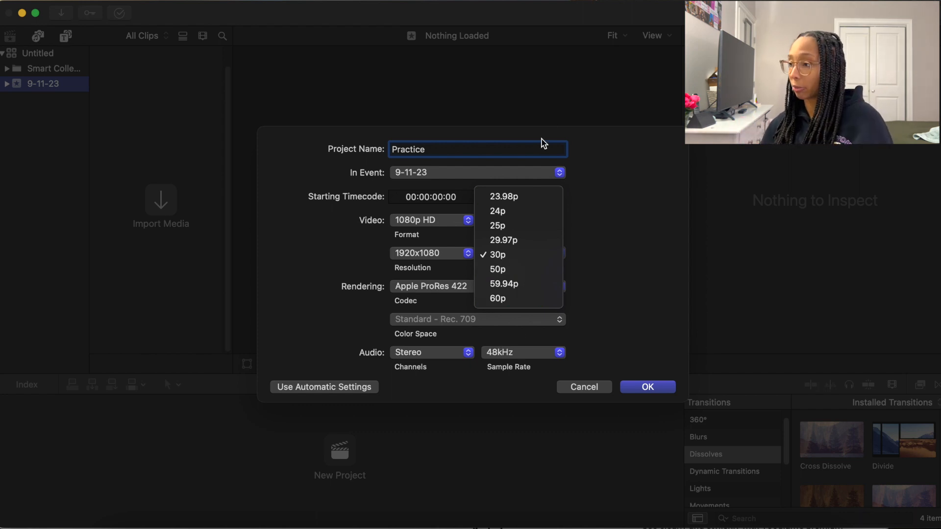
{"action": "left_click", "coordinate": [601, 210]}
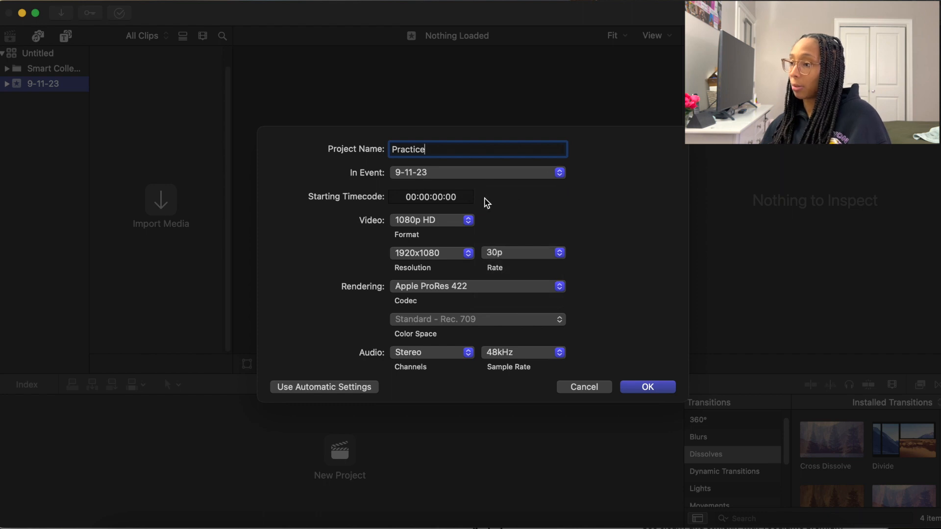
- Set the video format to Vertical with 1080x1920 resolution and create the project
{"action": "left_click", "coordinate": [444, 260]}
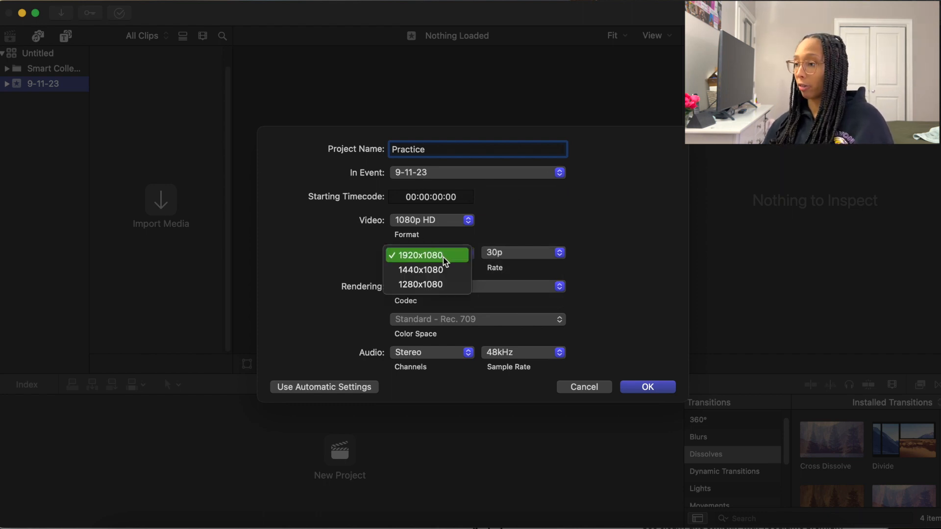
{"action": "left_click", "coordinate": [448, 226]}
{"action": "left_click", "coordinate": [447, 224]}
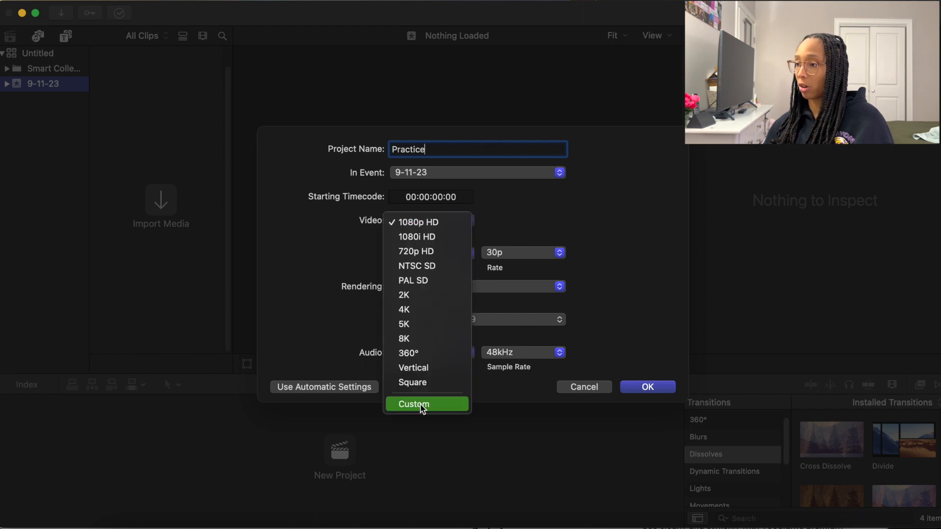
{"action": "left_click", "coordinate": [441, 368]}
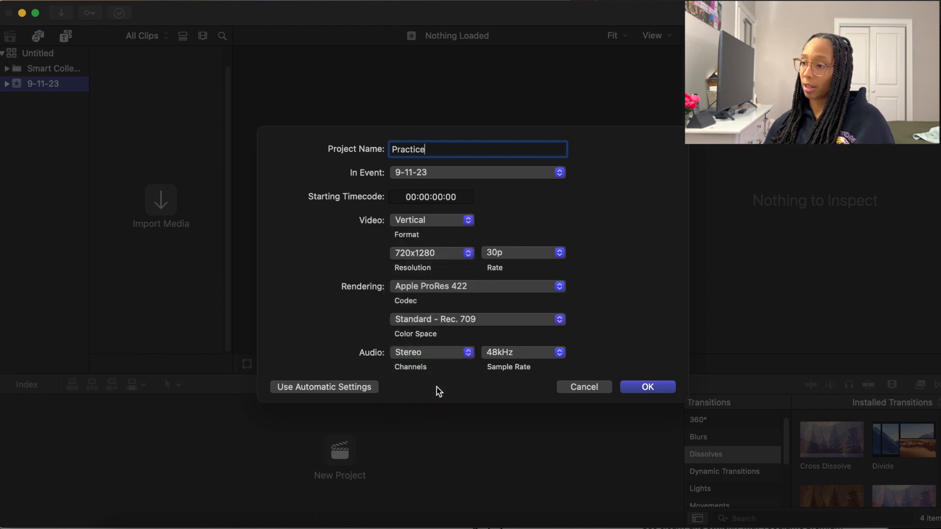
{"action": "left_click", "coordinate": [436, 260]}
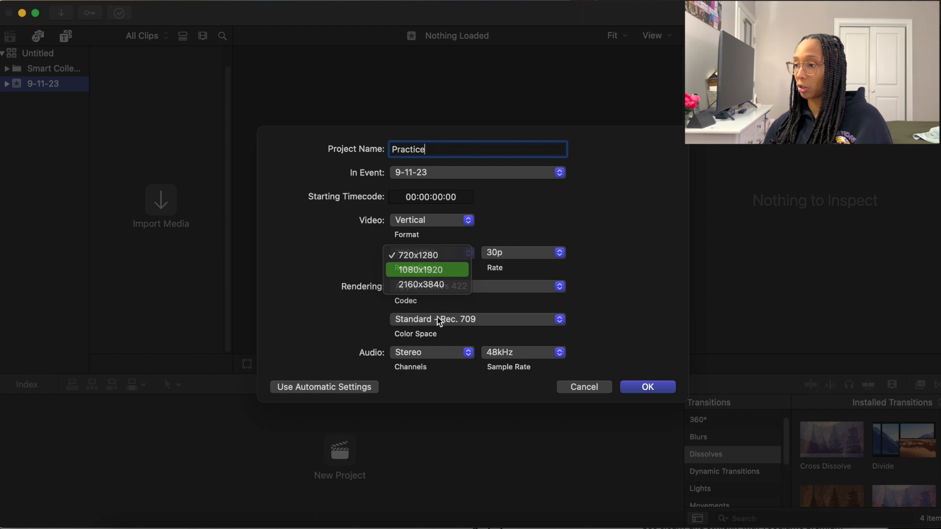
{"action": "left_click", "coordinate": [431, 269]}
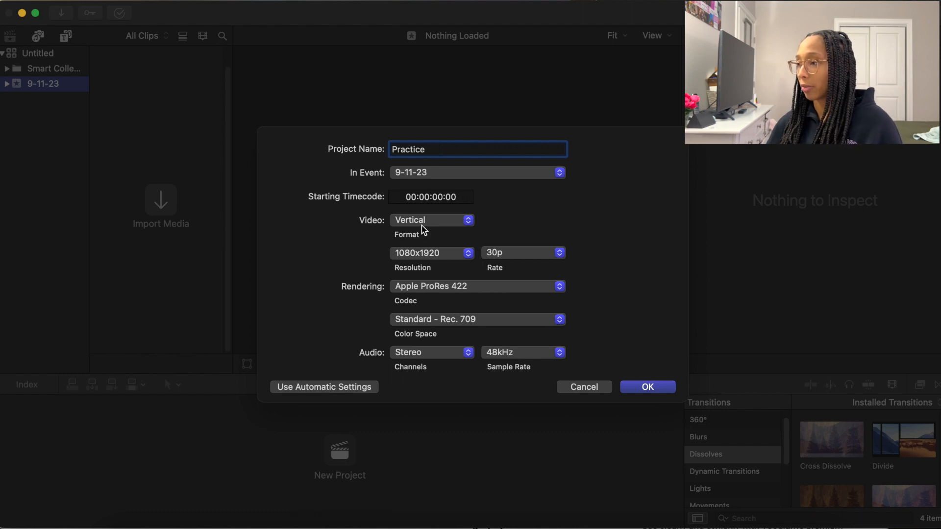
{"action": "left_click", "coordinate": [647, 387]}
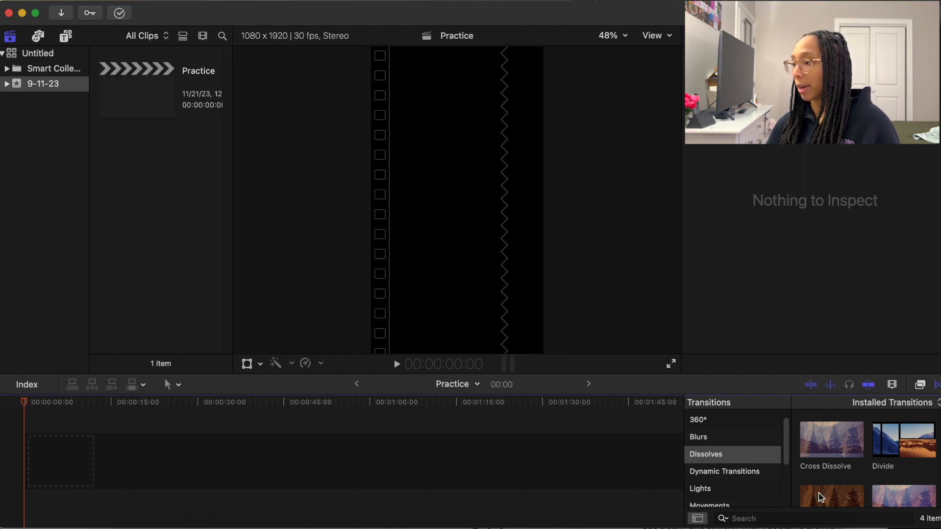
- Show the installed effects and look through the Sound Effects and Music libraries
{"action": "left_click", "coordinate": [920, 386]}
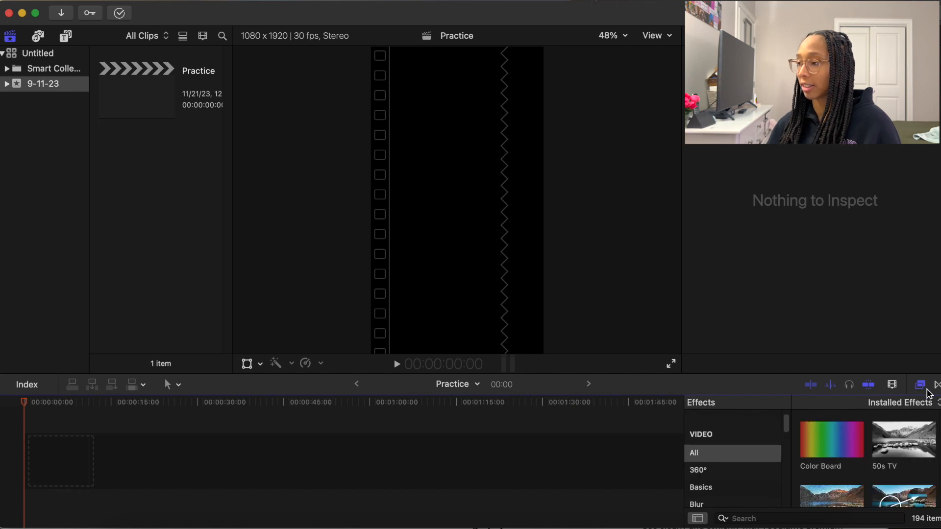
{"action": "left_click", "coordinate": [38, 37]}
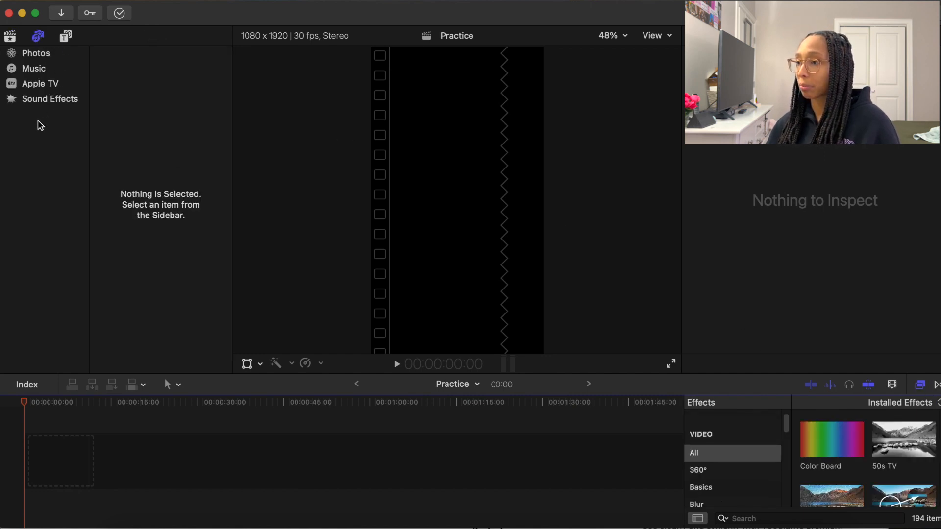
{"action": "left_click", "coordinate": [52, 101]}
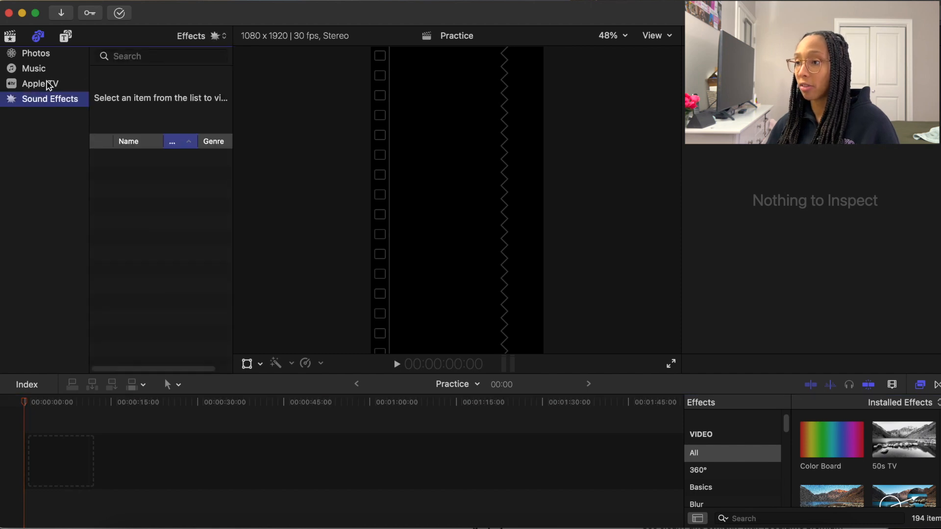
{"action": "left_click", "coordinate": [45, 70]}
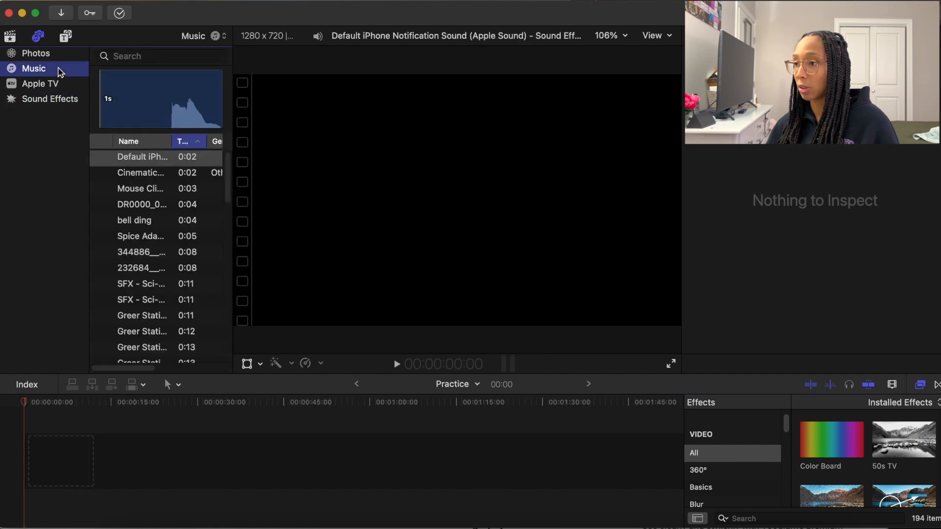
{"action": "left_click", "coordinate": [56, 56]}
- Look through the title and generator categories and view the Custom generators
{"action": "left_click", "coordinate": [64, 38]}
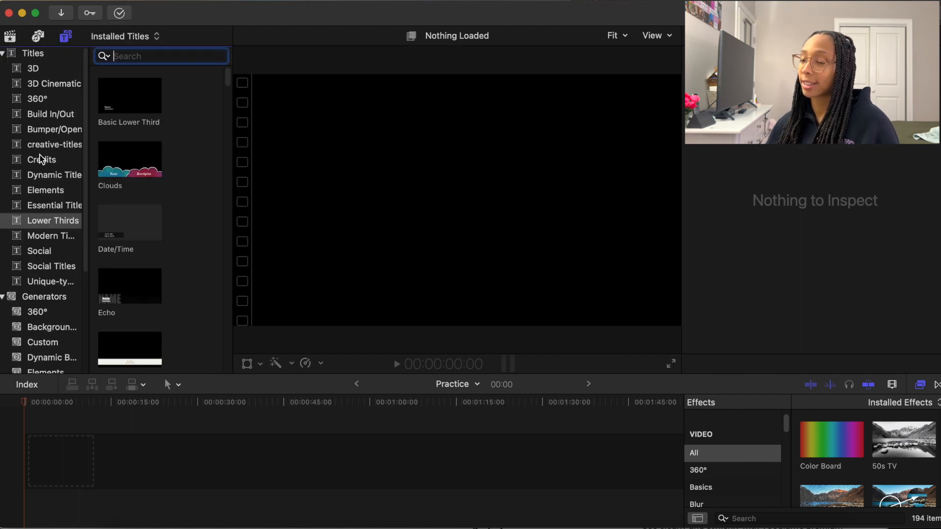
{"action": "scroll", "coordinate": [28, 298], "scroll_direction": "down", "scroll_amount": 3}
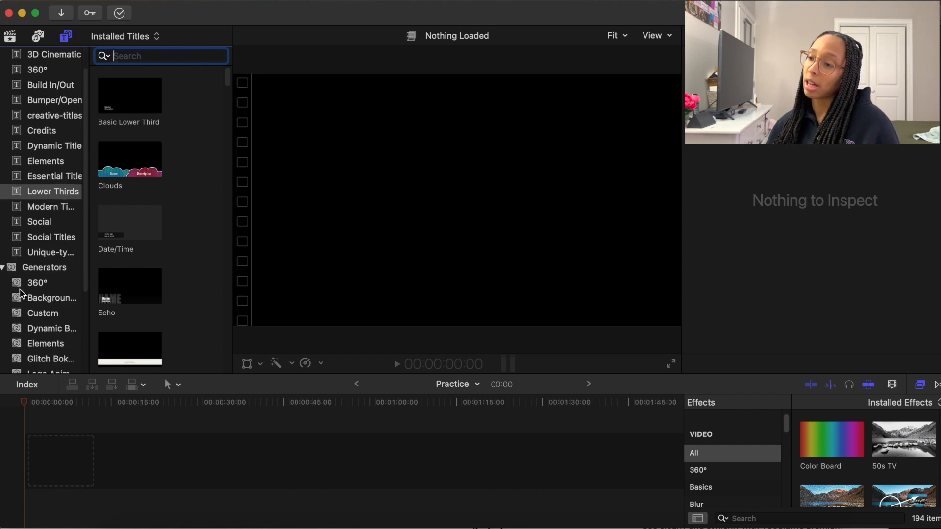
{"action": "left_click", "coordinate": [43, 279]}
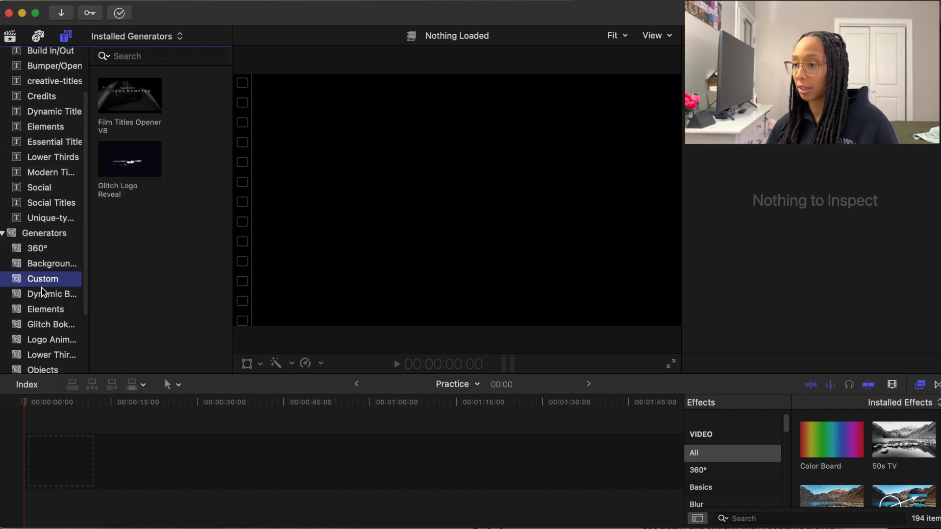
- Try out the Atom dynamic background generator in the timeline and remove it
{"action": "left_click", "coordinate": [44, 297]}
{"action": "left_click_drag", "start_coordinate": [143, 144], "coordinate": [119, 460]}
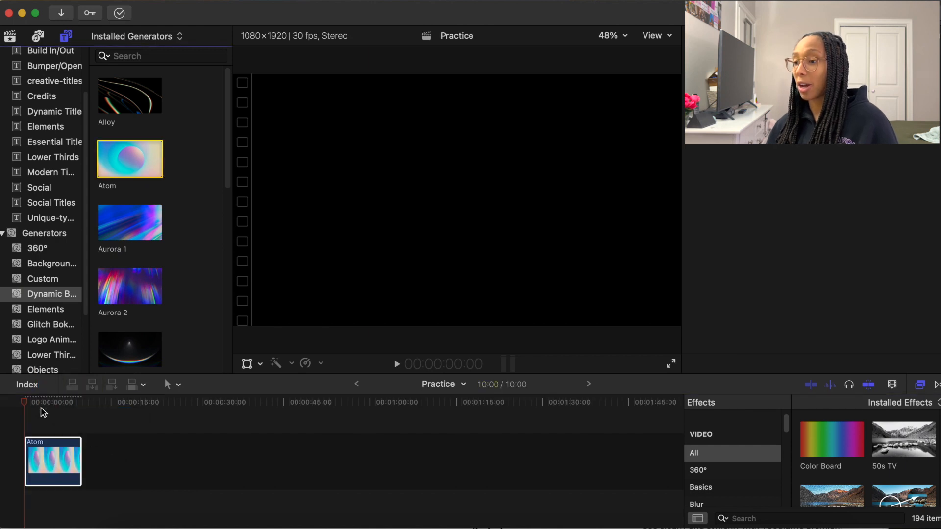
{"action": "left_click_drag", "start_coordinate": [33, 402], "coordinate": [63, 403]}
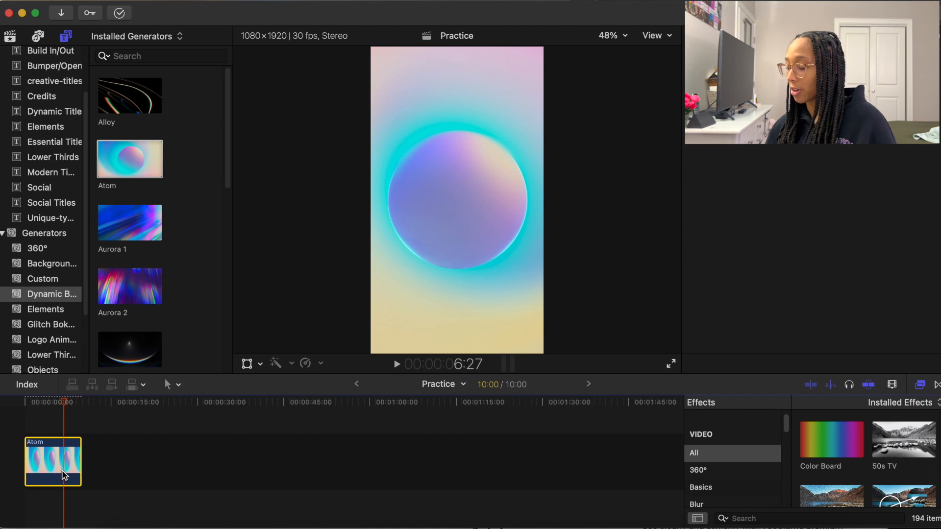
{"action": "key", "text": "Delete"}
- Look over the remaining generator categories and return to the library's 9-11-23 event
{"action": "scroll", "coordinate": [67, 352], "scroll_direction": "down", "scroll_amount": 5}
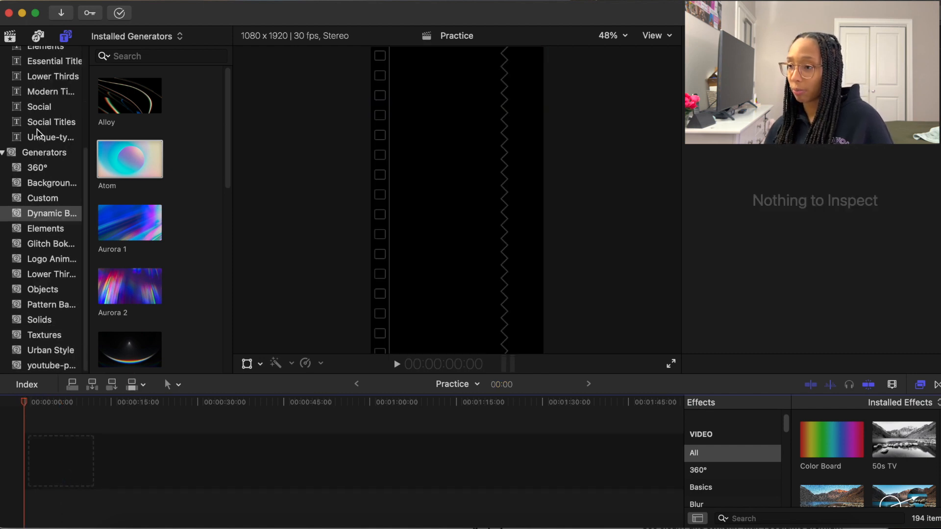
{"action": "scroll", "coordinate": [34, 143], "scroll_direction": "up", "scroll_amount": 5}
{"action": "left_click", "coordinate": [37, 36]}
{"action": "left_click", "coordinate": [10, 36]}
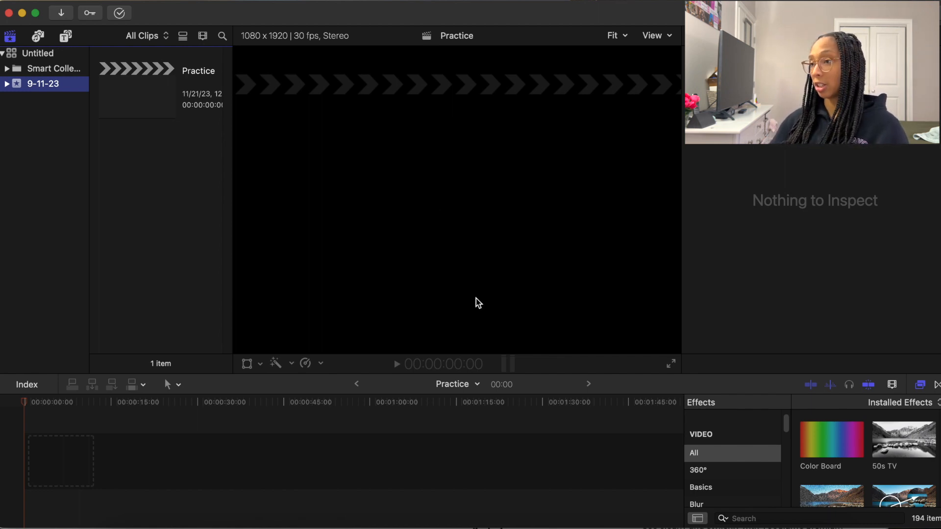
{"action": "left_click", "coordinate": [123, 525]}
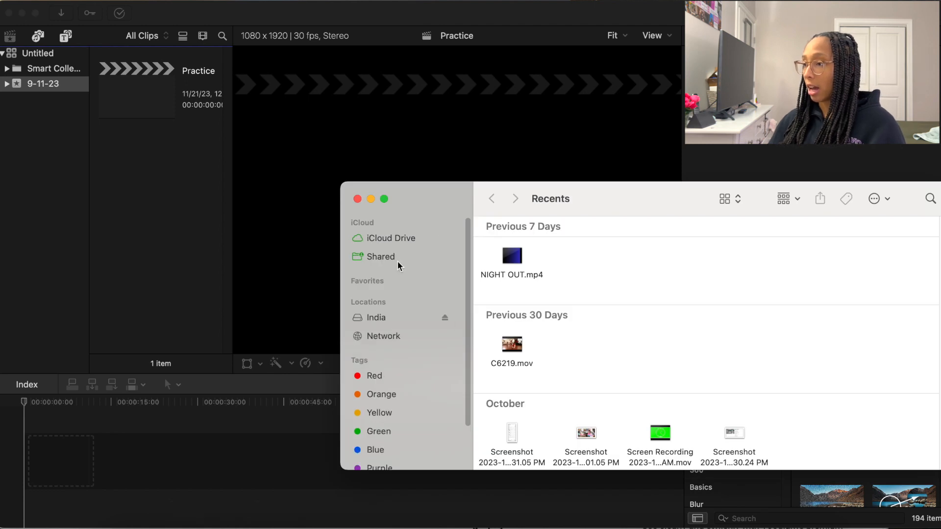
{"action": "left_click", "coordinate": [358, 198]}
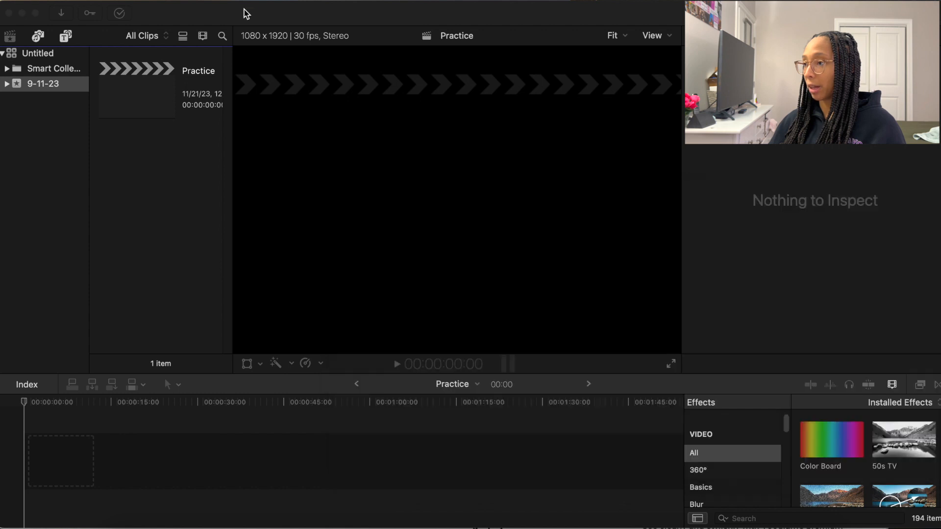
{"action": "left_click", "coordinate": [86, 1]}
{"action": "left_click", "coordinate": [29, 220]}
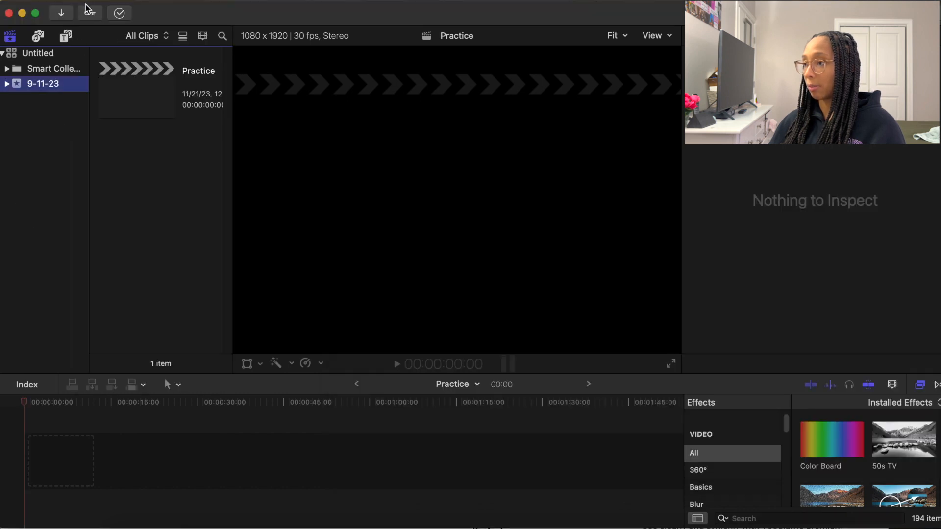
- Switch to Finder and open the Downloads folder
{"action": "left_click", "coordinate": [62, 525]}
{"action": "left_click", "coordinate": [105, 4]}
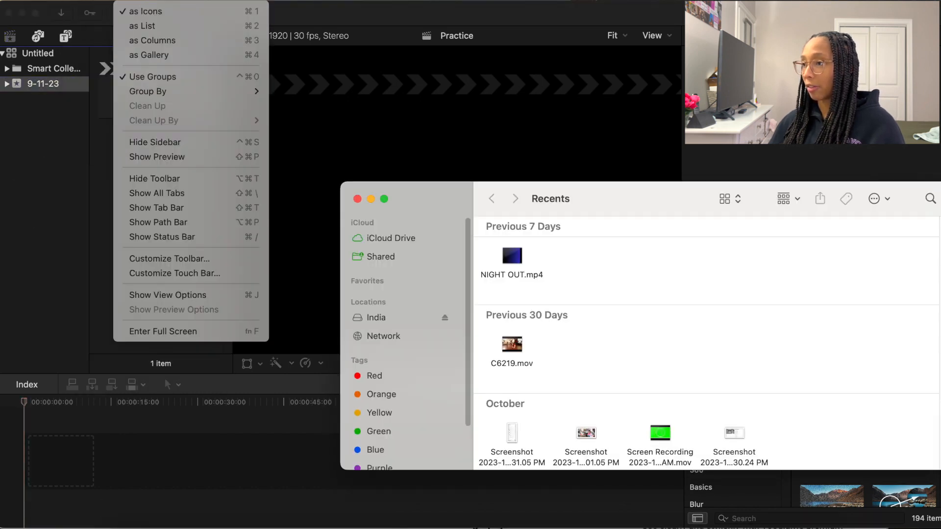
{"action": "left_click", "coordinate": [200, 105]}
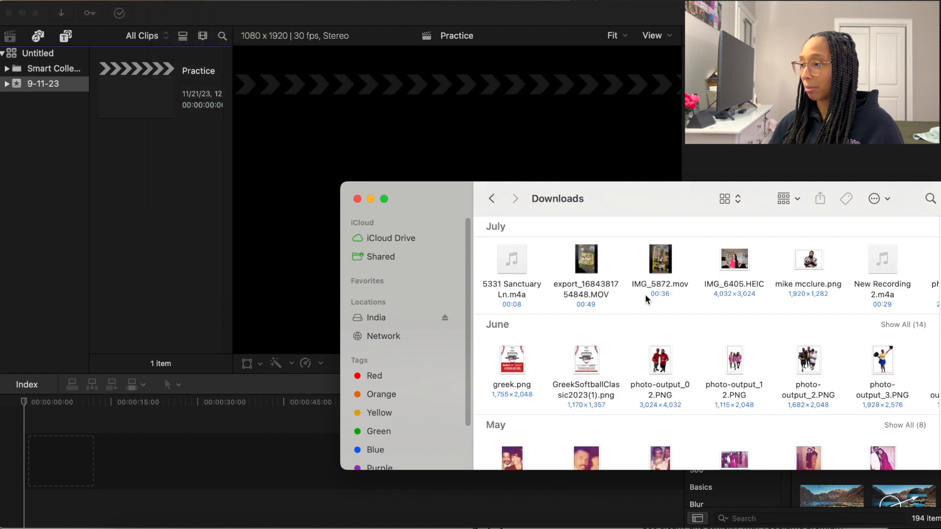
- Import the four gym clips IMG_7666 to IMG_7669 from Downloads into the 9-11-23 event
{"action": "scroll", "coordinate": [561, 363], "scroll_direction": "down", "scroll_amount": 5}
{"action": "scroll", "coordinate": [588, 380], "scroll_direction": "up", "scroll_amount": 12}
{"action": "left_click_drag", "start_coordinate": [802, 271], "coordinate": [156, 273]}
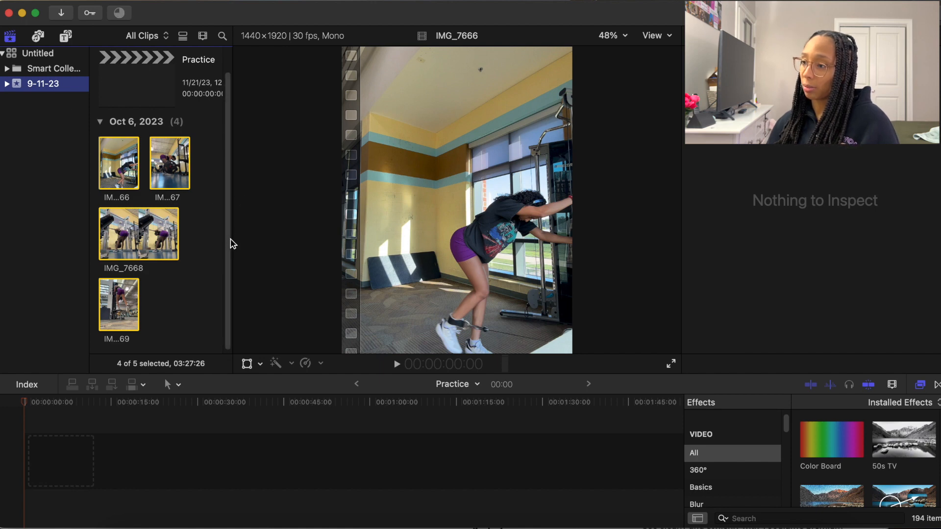
- Look through the imported clips IMG_7666, IMG_7667, IMG_7668 and IMG_7669 in the viewer
{"action": "left_click", "coordinate": [124, 162]}
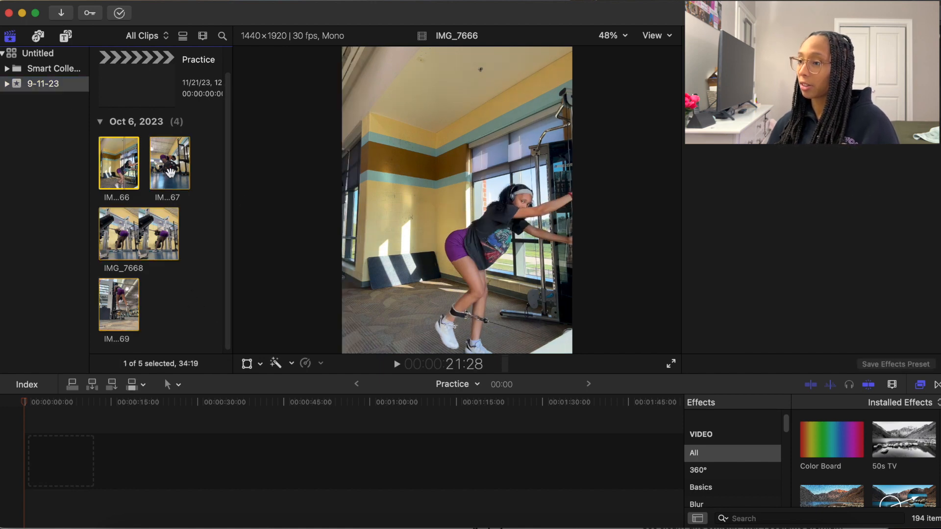
{"action": "left_click", "coordinate": [172, 174]}
{"action": "left_click", "coordinate": [120, 235]}
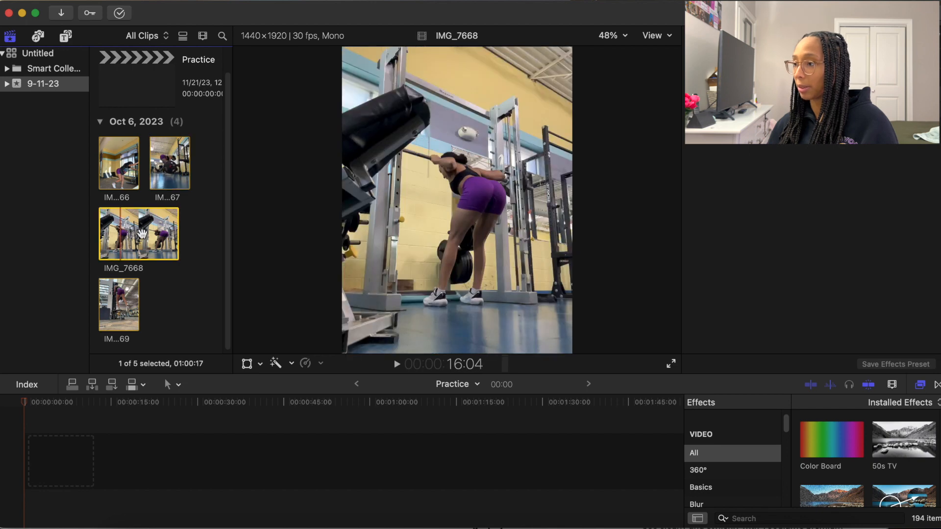
{"action": "left_click", "coordinate": [120, 303]}
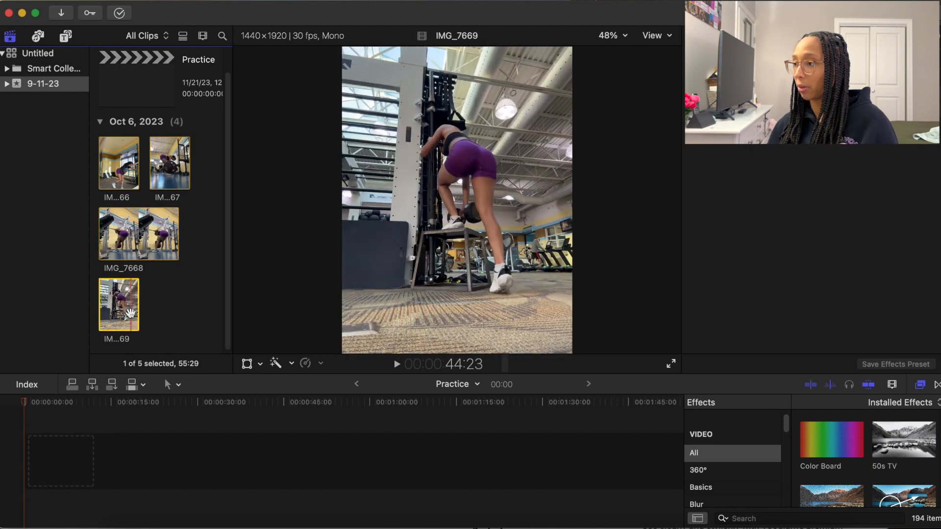
{"action": "left_click", "coordinate": [128, 172]}
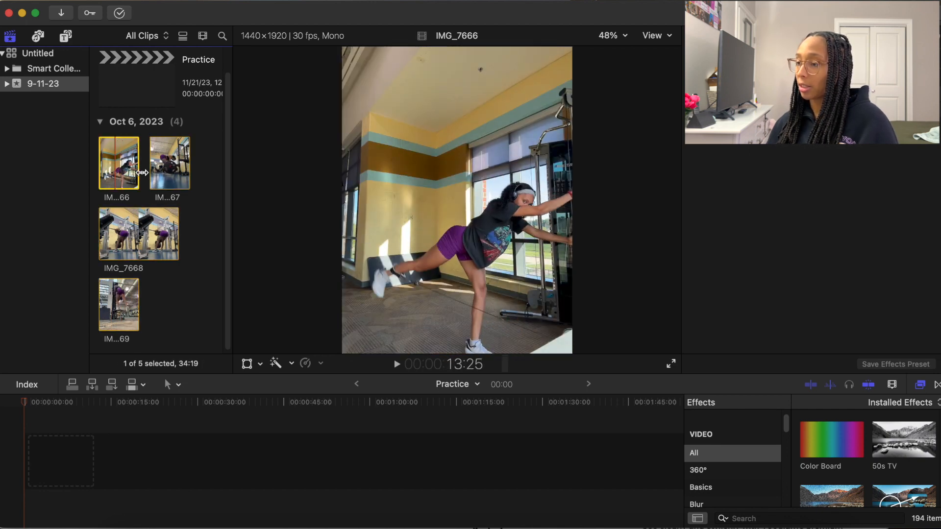
{"action": "left_click", "coordinate": [172, 169]}
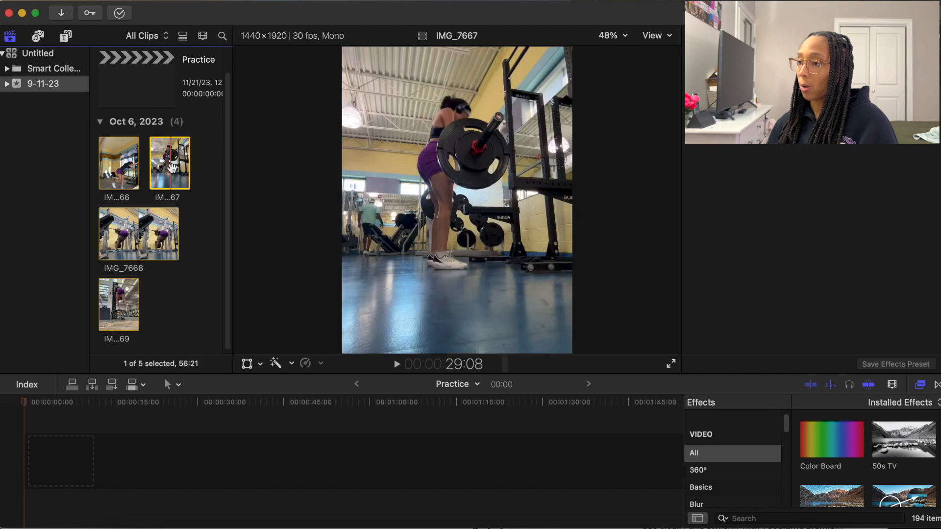
{"action": "left_click", "coordinate": [129, 184]}
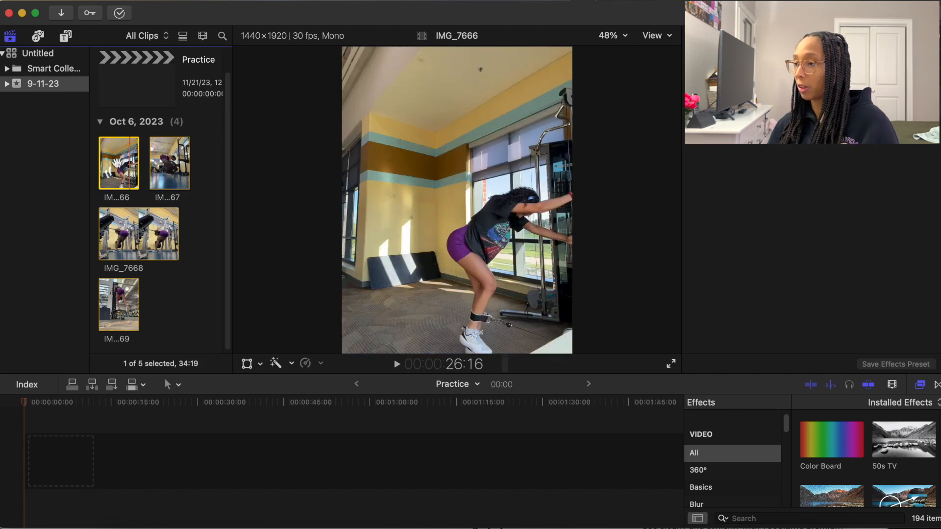
- Try placing the whole IMG_7666 clip in the timeline and skim through it
{"action": "left_click_drag", "start_coordinate": [120, 161], "coordinate": [67, 441]}
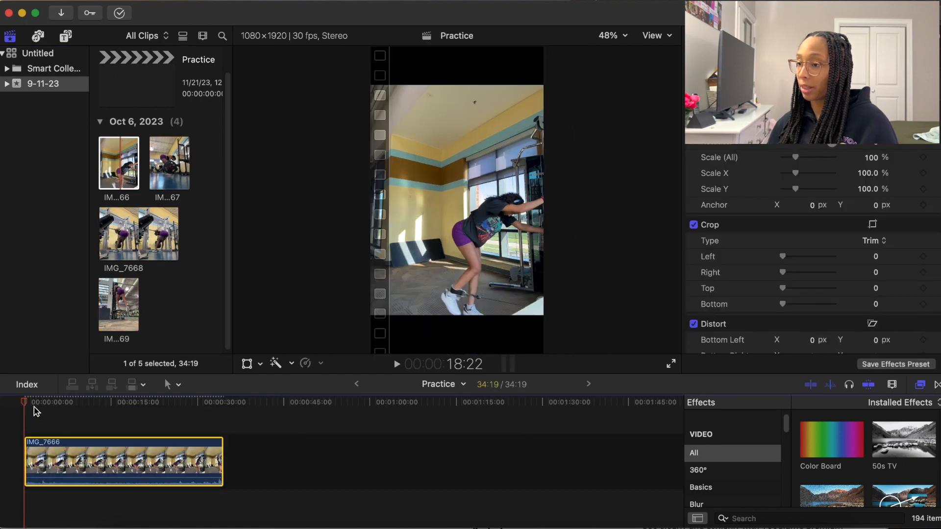
{"action": "left_click_drag", "start_coordinate": [28, 408], "coordinate": [88, 408]}
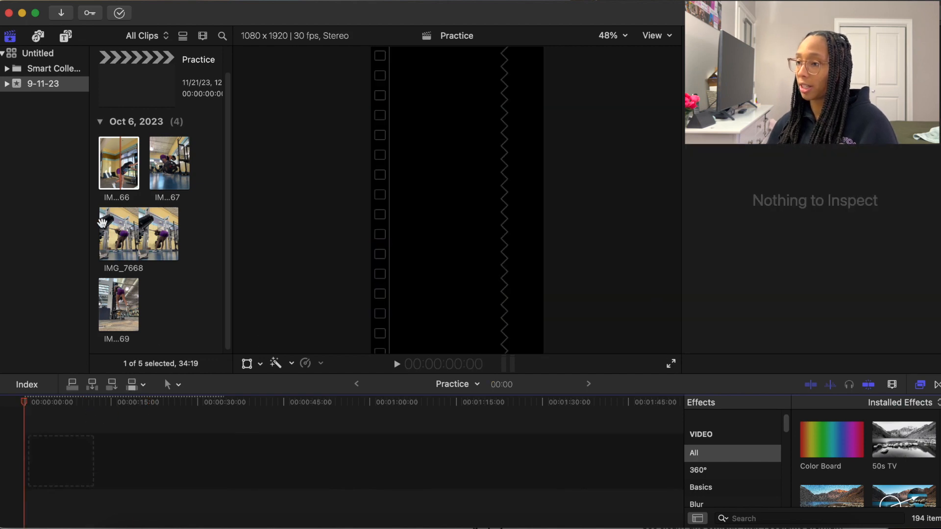
- Preview the IMG_7666 source clip by playing it forward, in reverse, at higher speed and in slow motion
{"action": "left_click", "coordinate": [112, 186]}
{"action": "key", "text": "space"}
{"action": "key", "text": "space"}
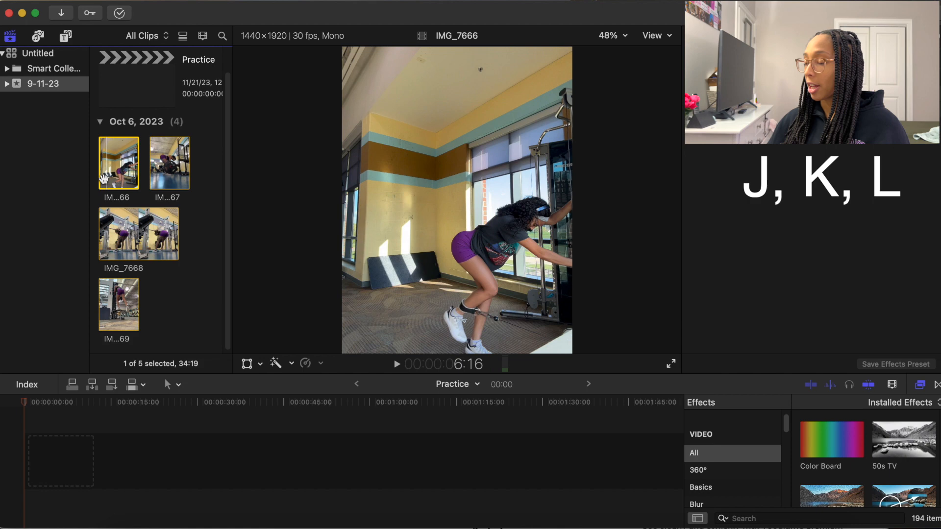
{"action": "key", "text": "j"}
{"action": "key", "text": "l"}
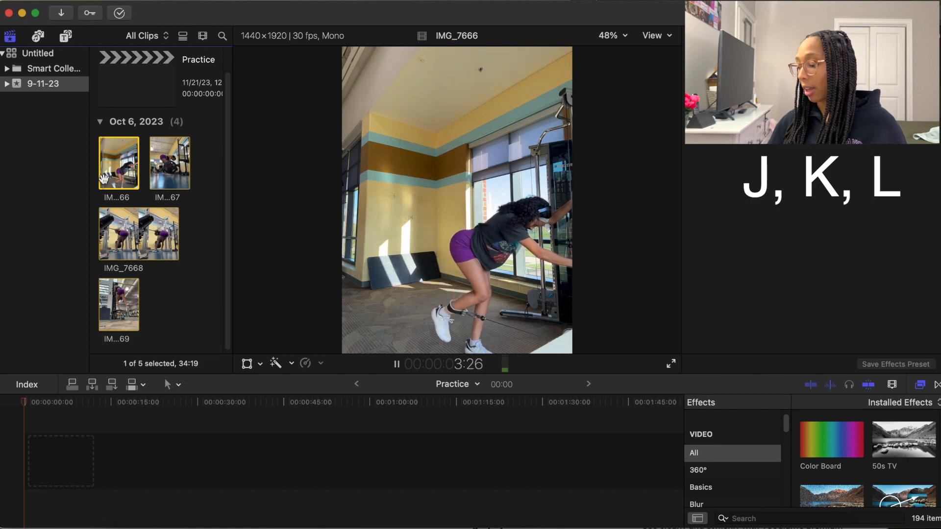
{"action": "key", "text": "l"}
{"action": "key", "text": "l"}
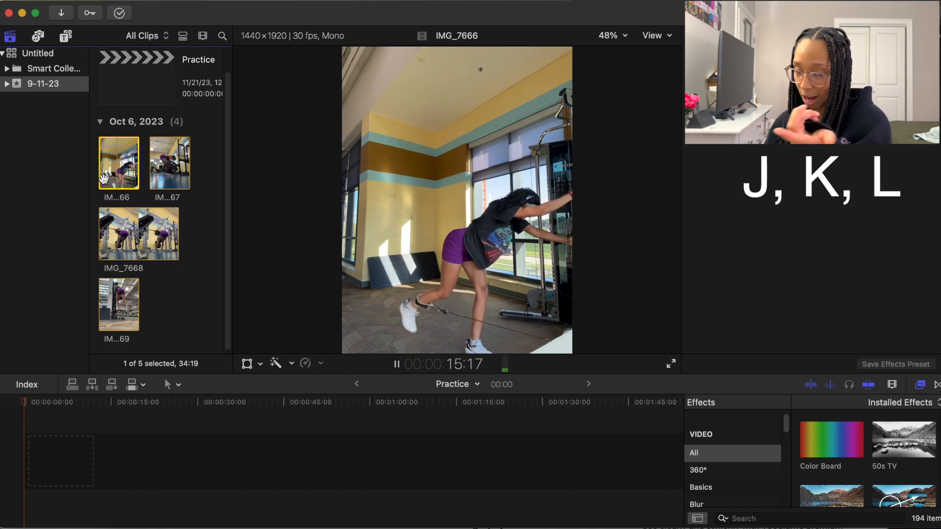
{"action": "key", "text": "k"}
{"action": "key", "text": "k+l"}
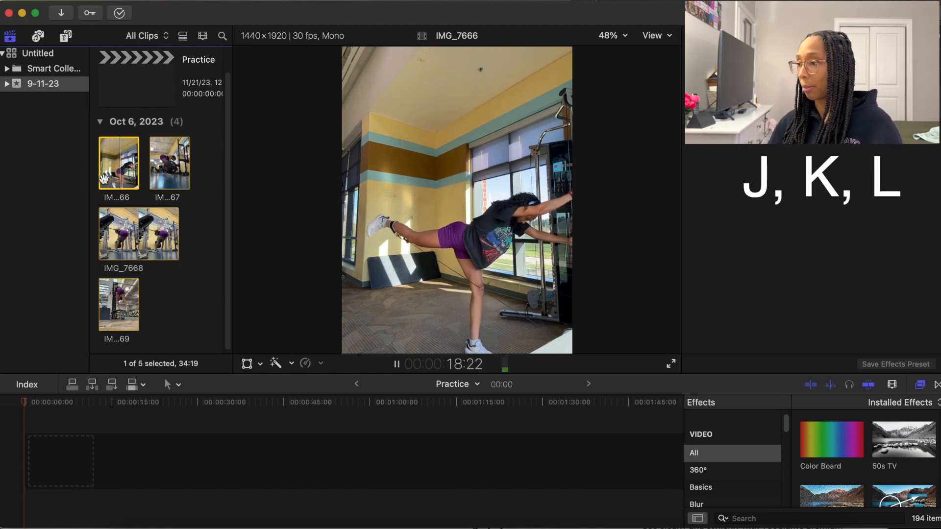
- Mark a 7:04 range of IMG_7666 ending at 17:10, add it to the timeline and park the playhead at 3:23
{"action": "key", "text": "l"}
{"action": "key", "text": "l"}
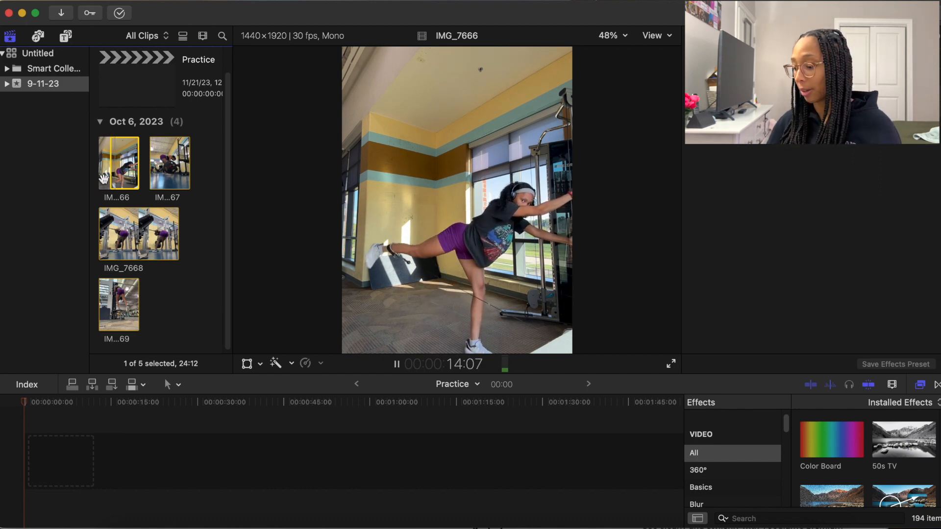
{"action": "key", "text": "space"}
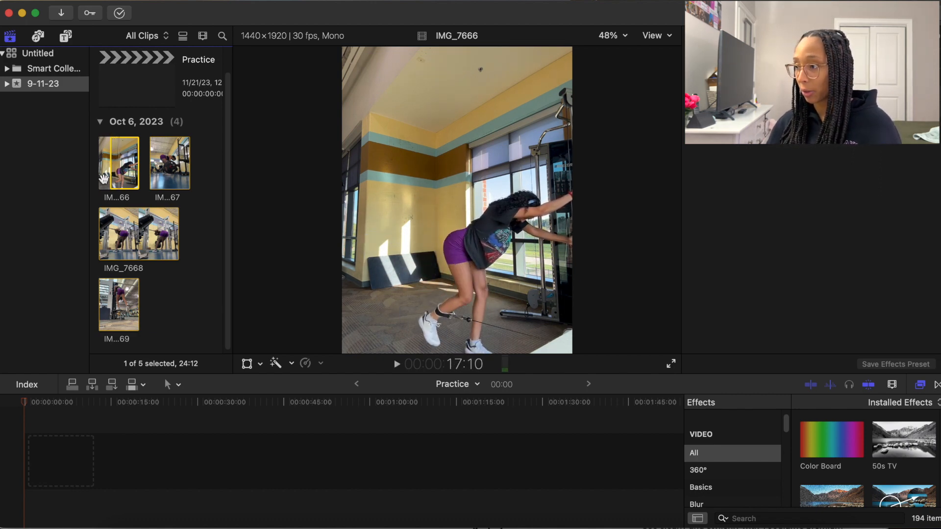
{"action": "key", "text": "o"}
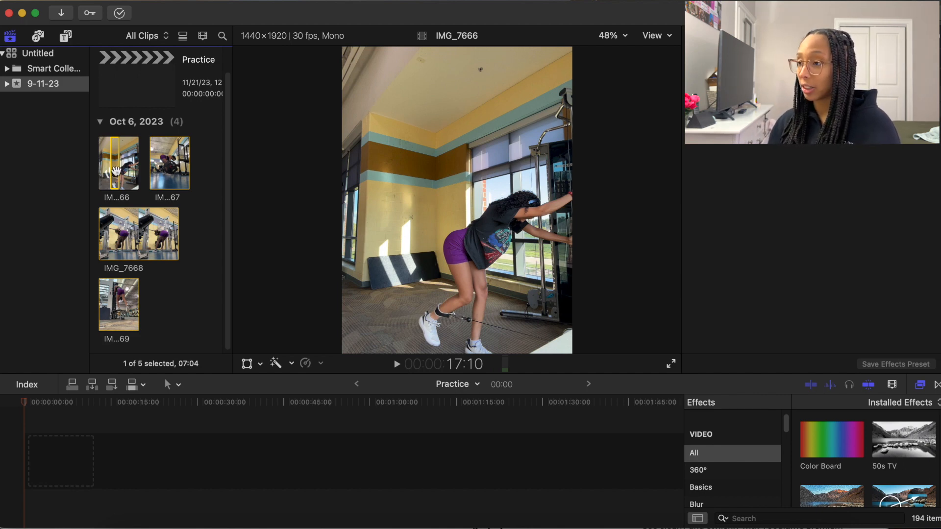
{"action": "left_click_drag", "start_coordinate": [114, 172], "coordinate": [41, 478]}
{"action": "left_click_drag", "start_coordinate": [25, 403], "coordinate": [46, 403]}
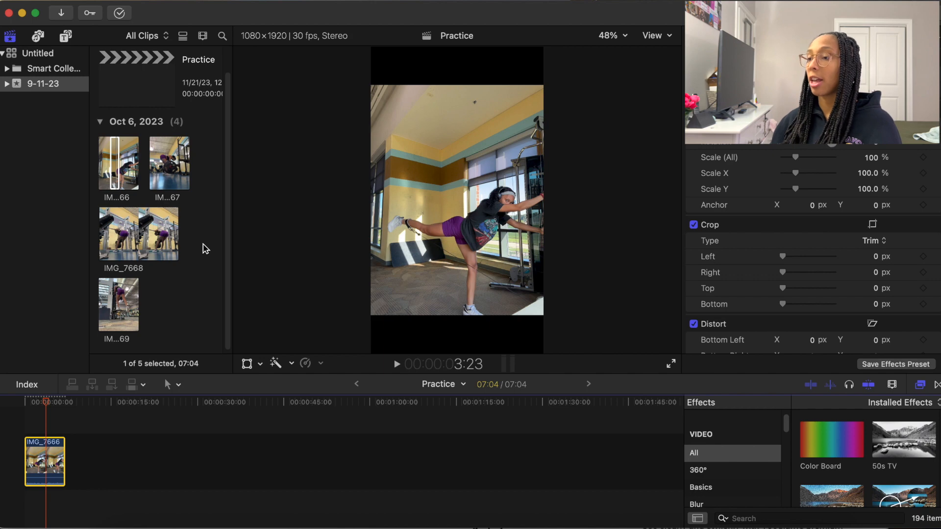
- Examine the Transform, Crop and Distort options offered for the IMG_7666 timeline clip in the viewer
{"action": "left_click", "coordinate": [433, 219]}
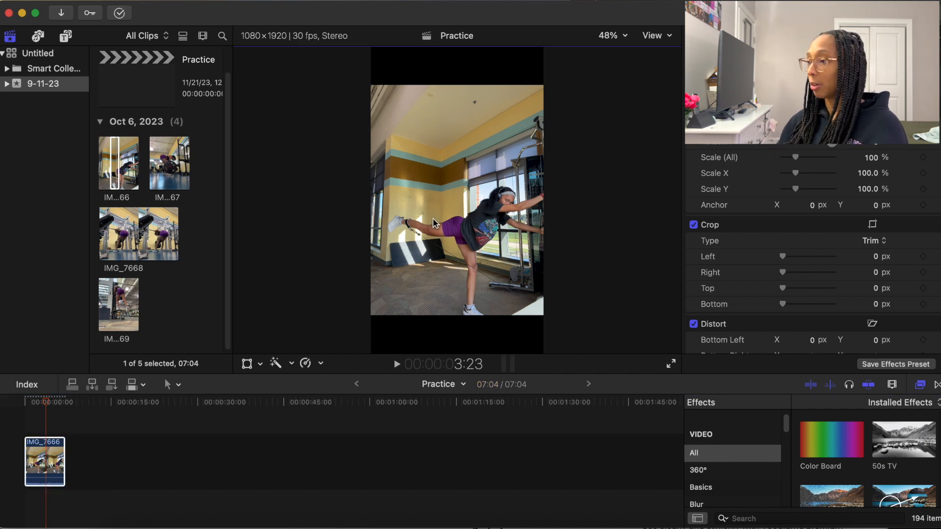
{"action": "left_click", "coordinate": [39, 461]}
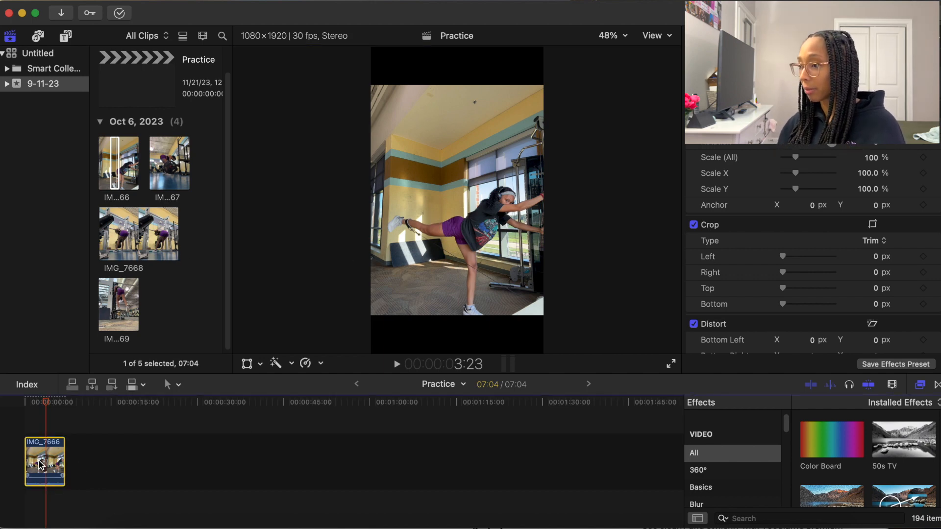
{"action": "left_click", "coordinate": [397, 209]}
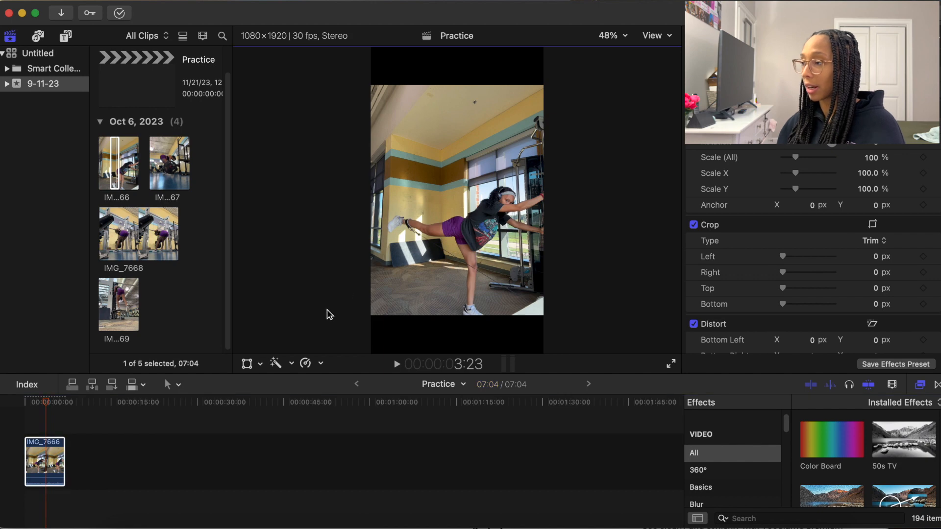
{"action": "right_click", "coordinate": [452, 179]}
{"action": "left_click", "coordinate": [397, 183]}
{"action": "right_click", "coordinate": [428, 180]}
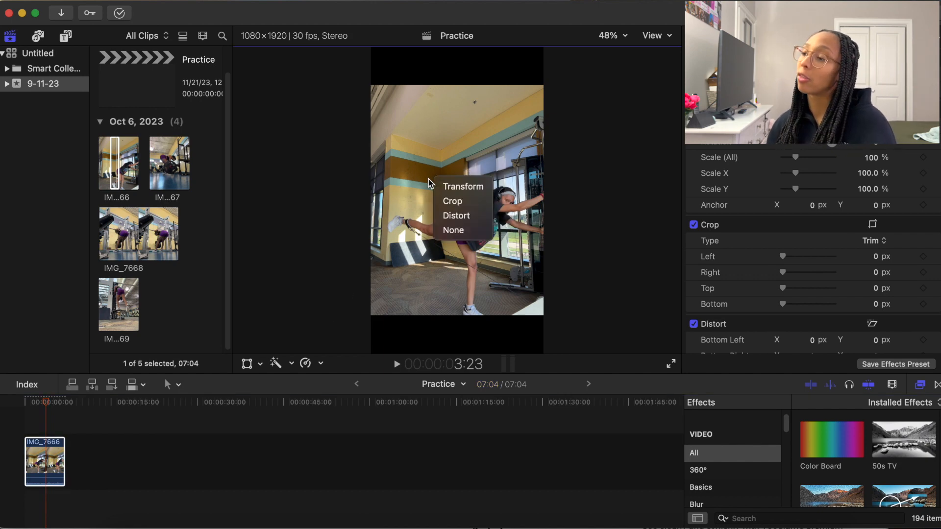
{"action": "left_click", "coordinate": [434, 185]}
{"action": "right_click", "coordinate": [438, 187]}
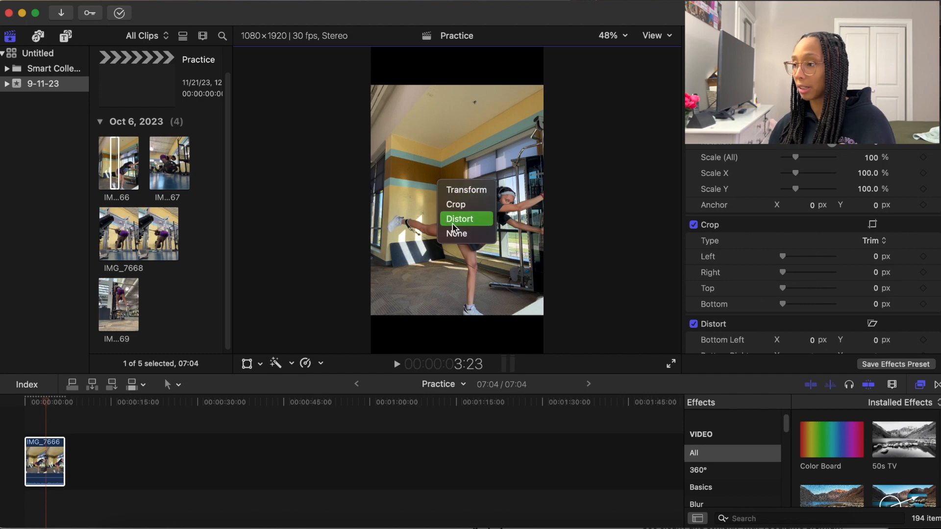
{"action": "left_click", "coordinate": [452, 131]}
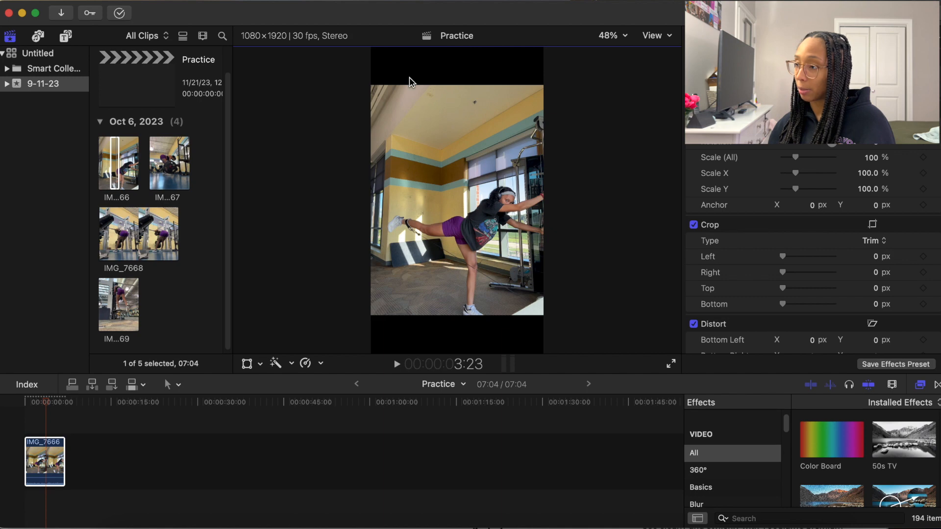
- Transform the IMG_7666 clip to 133% scale so it fills the vertical frame
{"action": "right_click", "coordinate": [474, 199]}
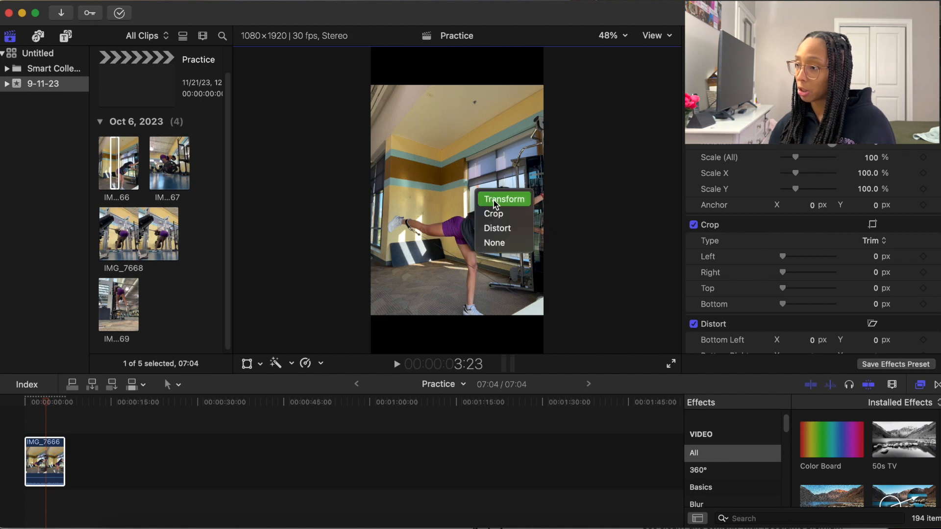
{"action": "left_click", "coordinate": [495, 201]}
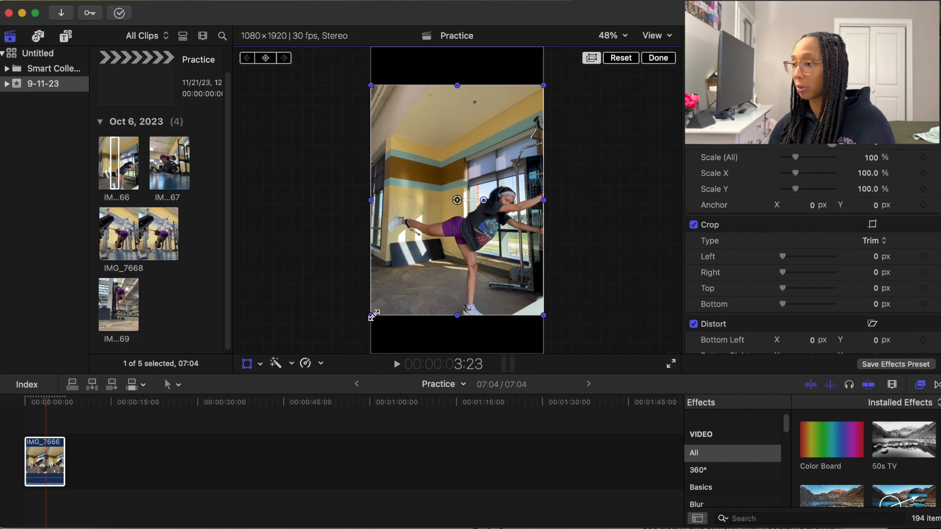
{"action": "left_click_drag", "start_coordinate": [373, 315], "coordinate": [350, 354]}
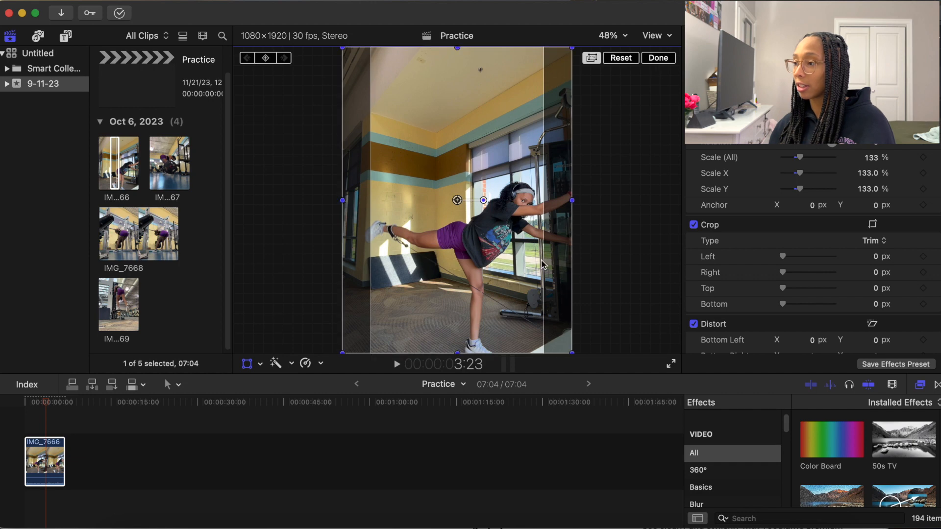
{"action": "left_click", "coordinate": [657, 58]}
- From the start of the clip, shift the enlarged IMG_7666 picture slightly left within the frame and play back the result
{"action": "left_click_drag", "start_coordinate": [44, 409], "coordinate": [32, 408]}
{"action": "right_click", "coordinate": [443, 184]}
{"action": "left_click", "coordinate": [447, 190]}
{"action": "mouse_move", "coordinate": [467, 233]}
{"action": "left_mouse_down"}
{"action": "mouse_move", "coordinate": [440, 234]}
{"action": "mouse_move", "coordinate": [483, 227]}
{"action": "left_mouse_up"}
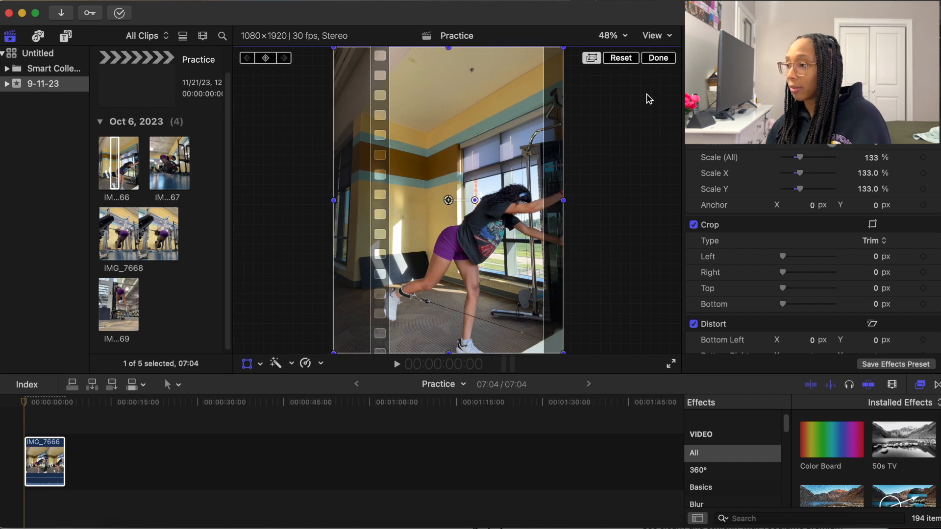
{"action": "left_click", "coordinate": [657, 57]}
{"action": "left_click", "coordinate": [398, 365]}
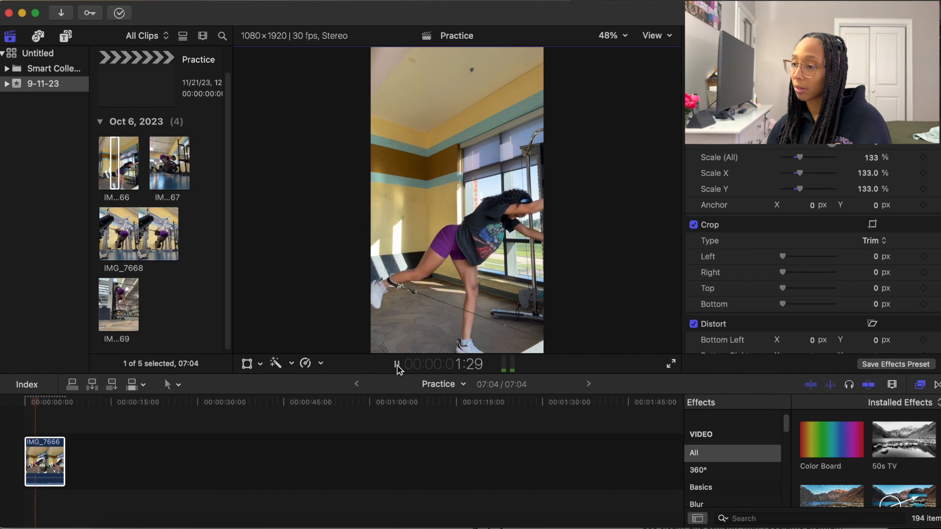
{"action": "left_click", "coordinate": [399, 365]}
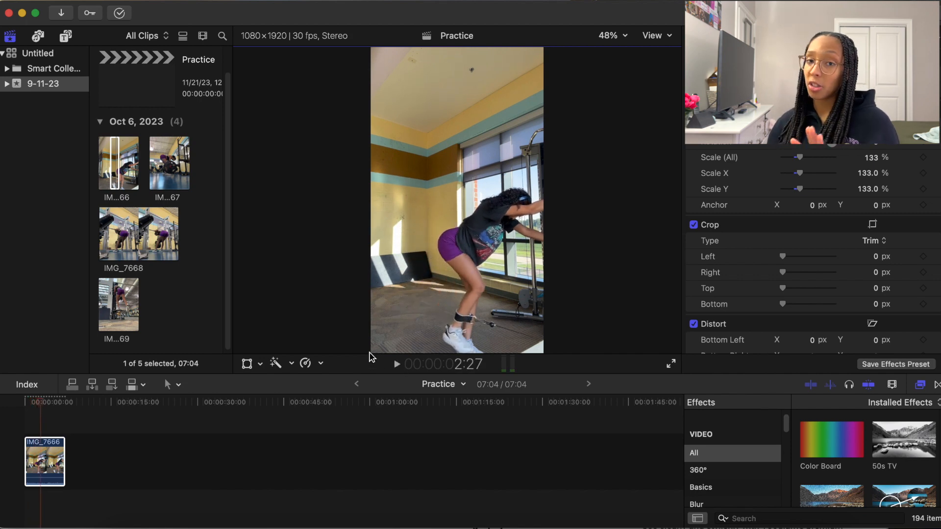
- Append the full IMG_7668 clip after IMG_7666 in the timeline and move the playhead to 17:14
{"action": "left_click", "coordinate": [110, 239]}
{"action": "left_click_drag", "start_coordinate": [137, 239], "coordinate": [139, 446]}
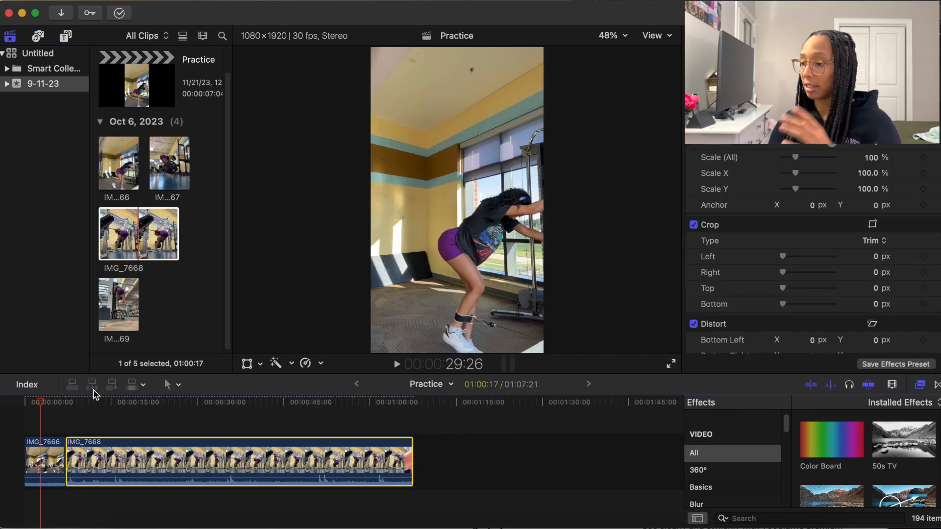
{"action": "left_click_drag", "start_coordinate": [40, 410], "coordinate": [125, 411]}
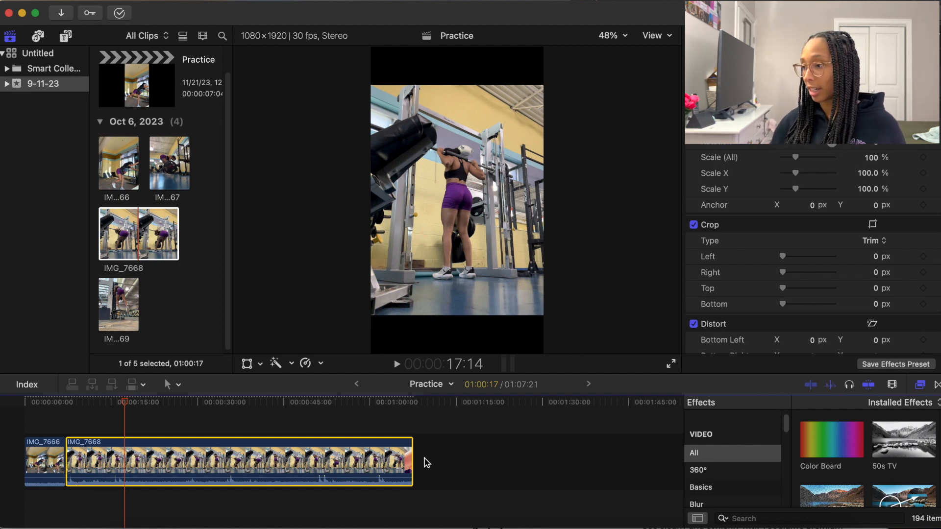
- Trim the beginning of IMG_7668 in the timeline to a clip length of 50:07 and return to its new start at 7:04
{"action": "left_click", "coordinate": [69, 466]}
{"action": "left_click_drag", "start_coordinate": [69, 465], "coordinate": [126, 466]}
{"action": "left_click", "coordinate": [219, 465]}
{"action": "left_click_drag", "start_coordinate": [214, 402], "coordinate": [174, 426]}
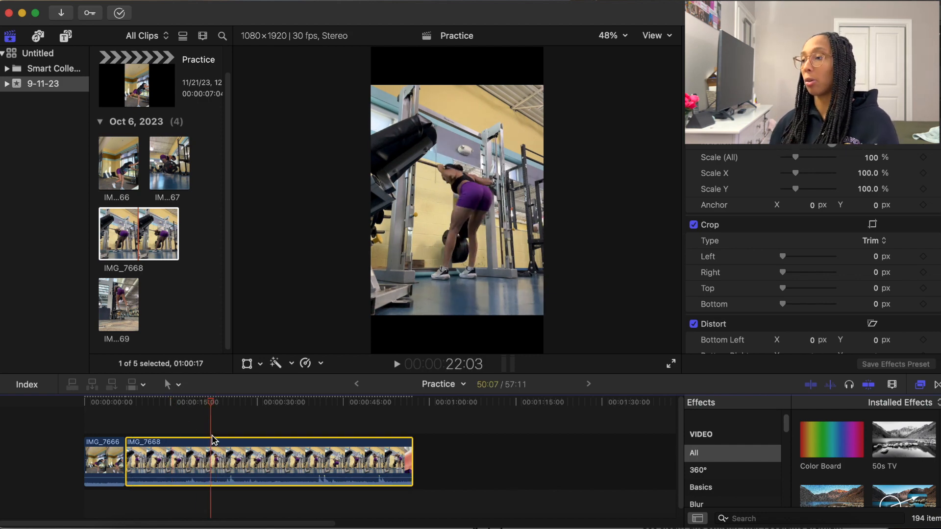
{"action": "left_click", "coordinate": [129, 462]}
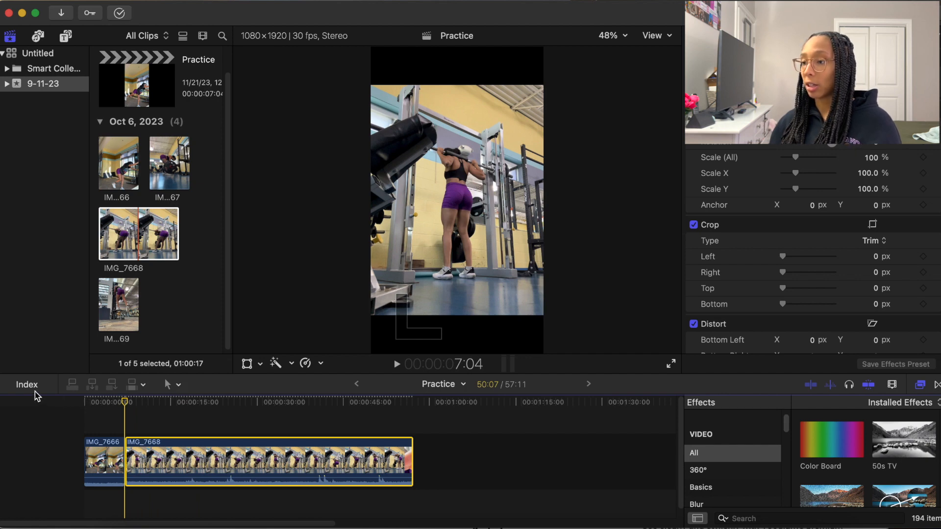
- Blade the IMG_7668 timeline clip at about 23 and 33 seconds, splitting it into three pieces, and return to the Select tool
{"action": "left_click", "coordinate": [179, 386]}
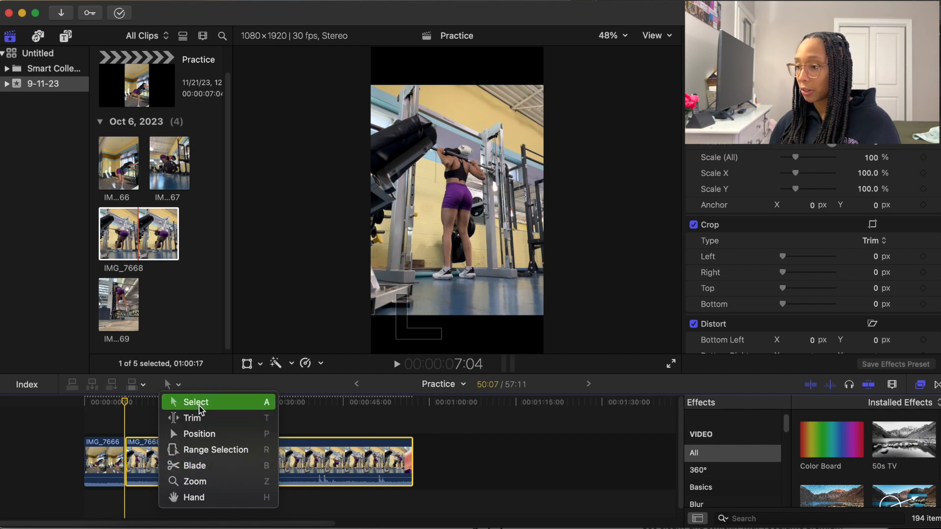
{"action": "left_click", "coordinate": [197, 466]}
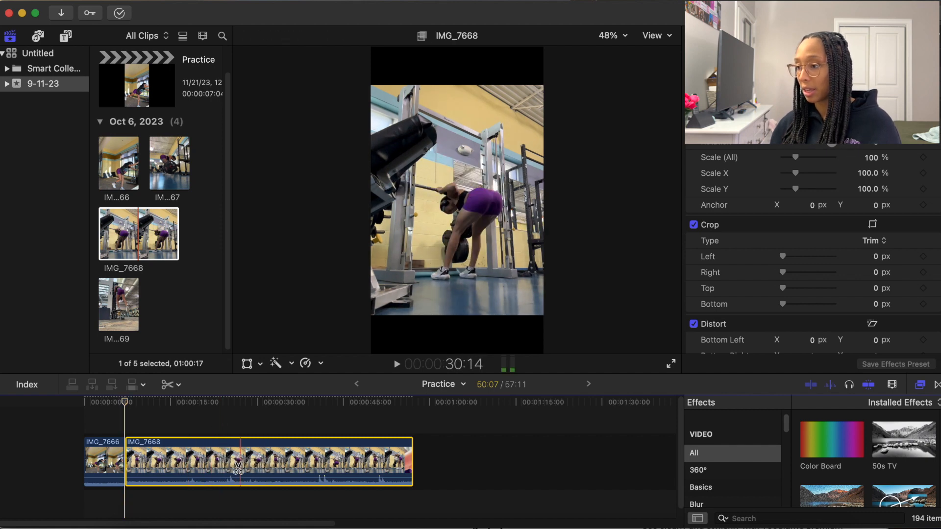
{"action": "left_click", "coordinate": [215, 468]}
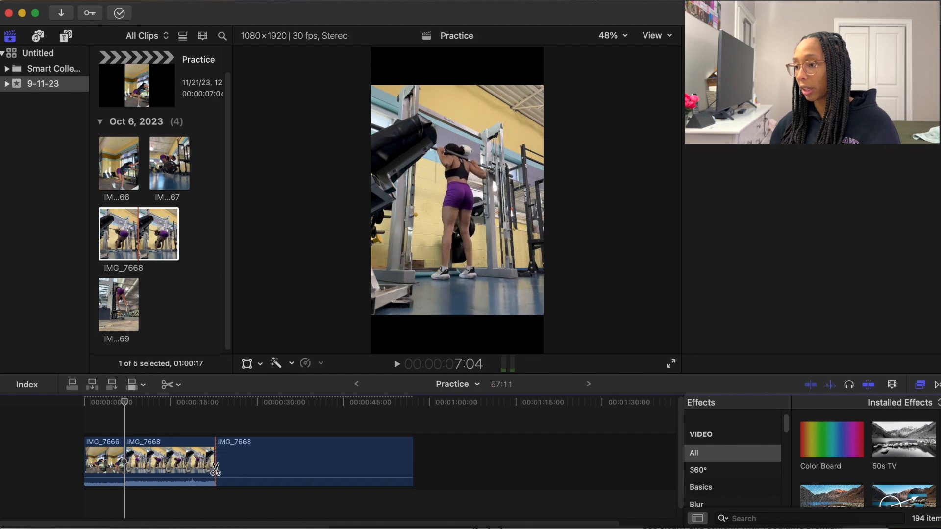
{"action": "left_click", "coordinate": [277, 468]}
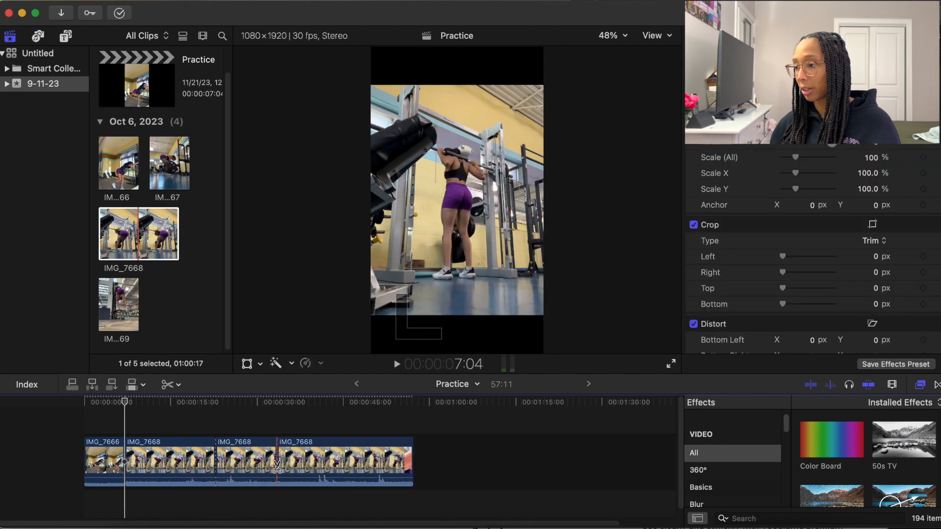
{"action": "left_click", "coordinate": [172, 385]}
{"action": "left_click", "coordinate": [185, 401]}
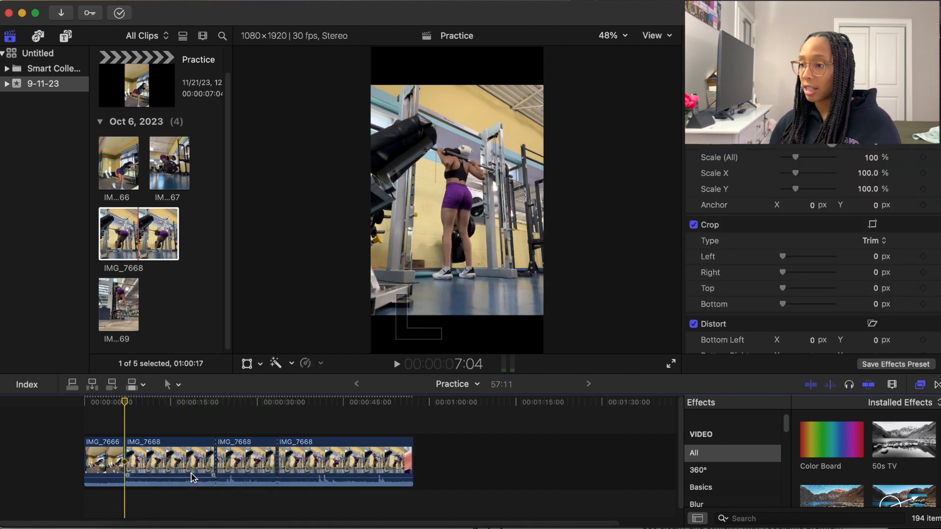
- Delete the first and last pieces of IMG_7668, keeping only the middle piece after IMG_7666
{"action": "left_click", "coordinate": [193, 477]}
{"action": "key", "text": "Delete"}
{"action": "left_click", "coordinate": [257, 452]}
{"action": "key", "text": "Delete"}
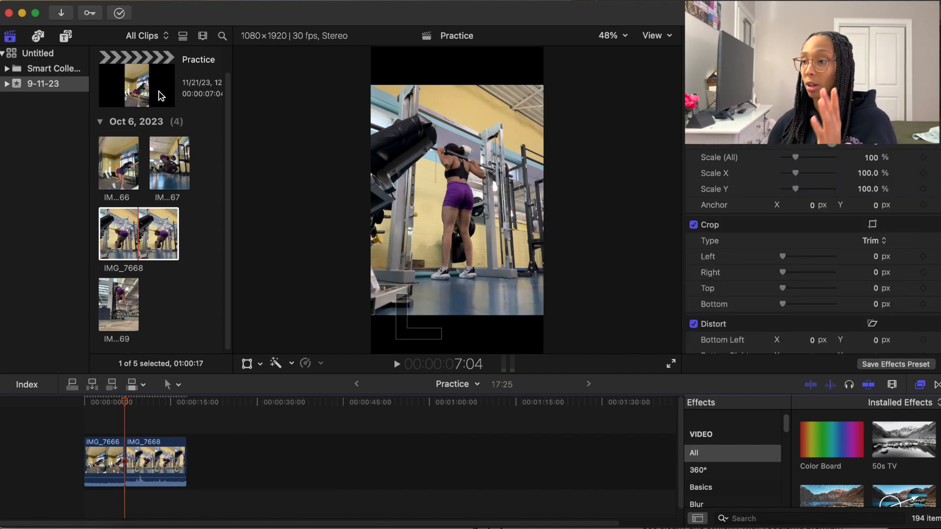
- Undo both deletions of the IMG_7668 pieces in the timeline
{"action": "left_click", "coordinate": [137, 2]}
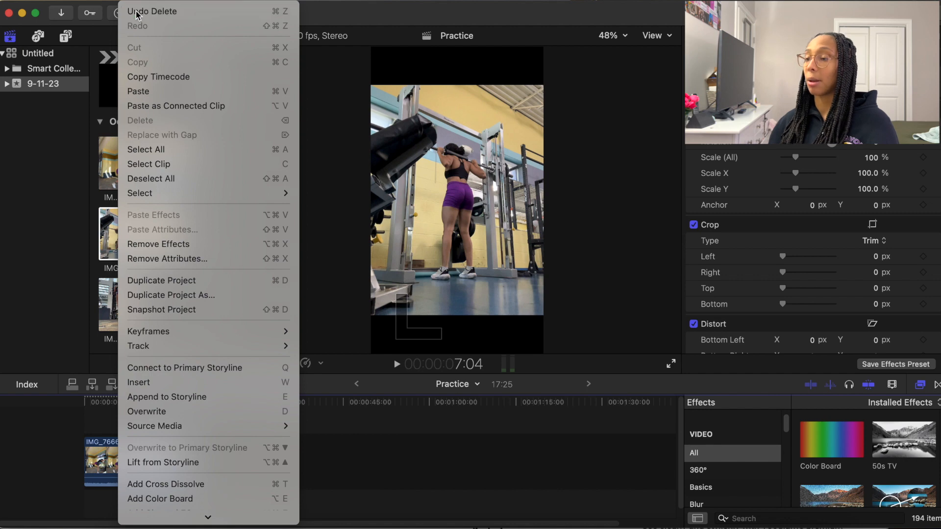
{"action": "left_click", "coordinate": [136, 13]}
{"action": "left_click", "coordinate": [180, 386]}
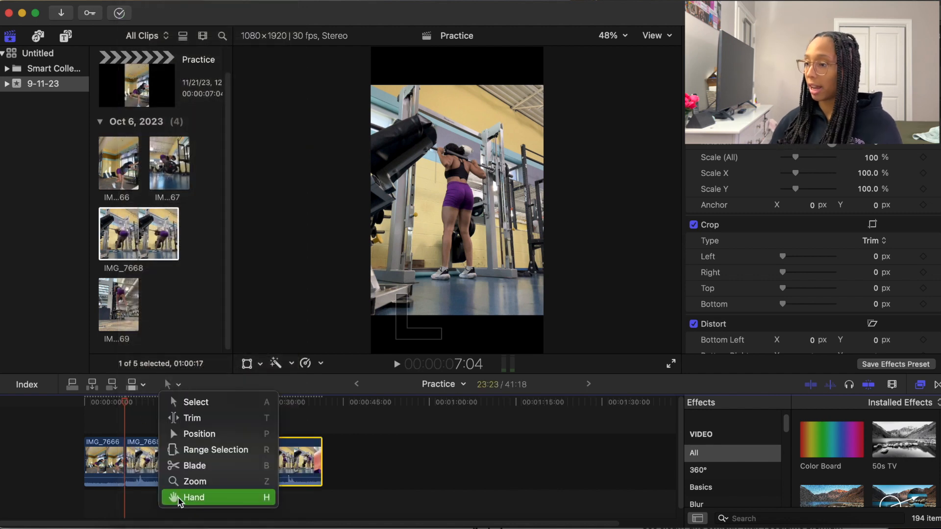
{"action": "left_click", "coordinate": [353, 430]}
{"action": "left_click", "coordinate": [141, 2]}
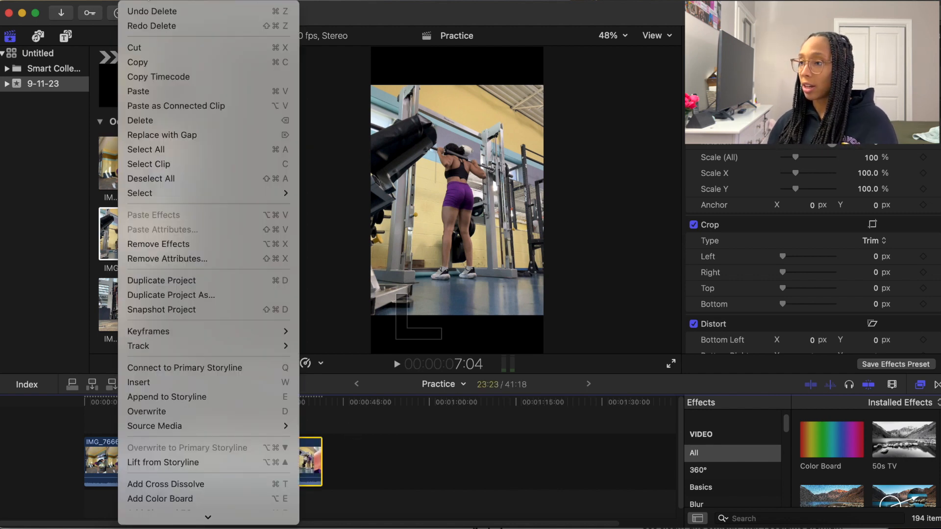
{"action": "left_click", "coordinate": [139, 7]}
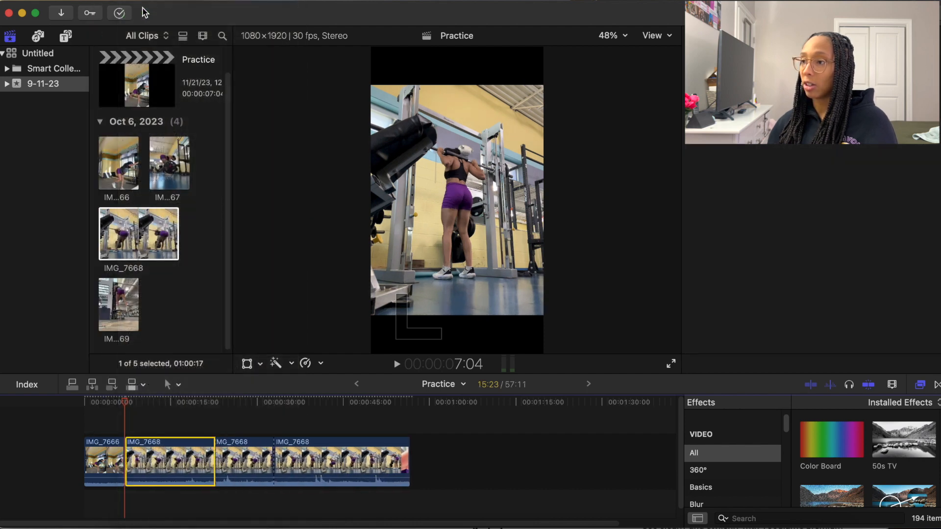
- Undo the two blade cuts and the beginning trim of IMG_7668, restoring the full clip
{"action": "key", "text": "z"}
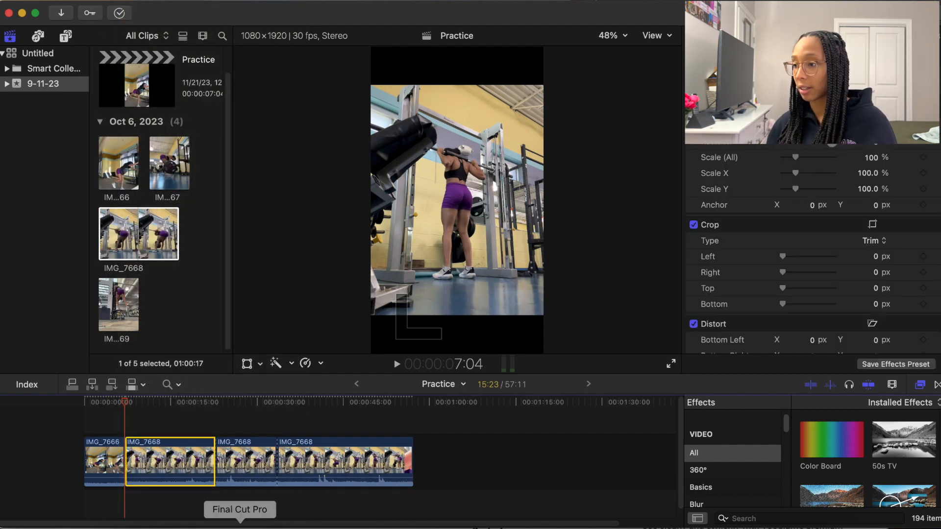
{"action": "key", "text": "super+z"}
{"action": "key", "text": "super+z"}
{"action": "key", "text": "super+z"}
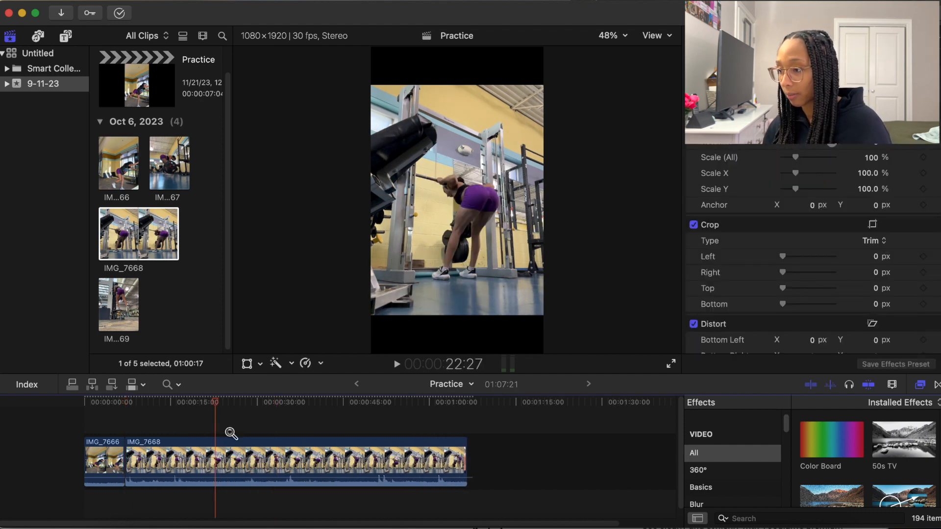
- Move the playhead to 20:00 with the Select tool and blade IMG_7668 at that point
{"action": "left_click", "coordinate": [174, 385]}
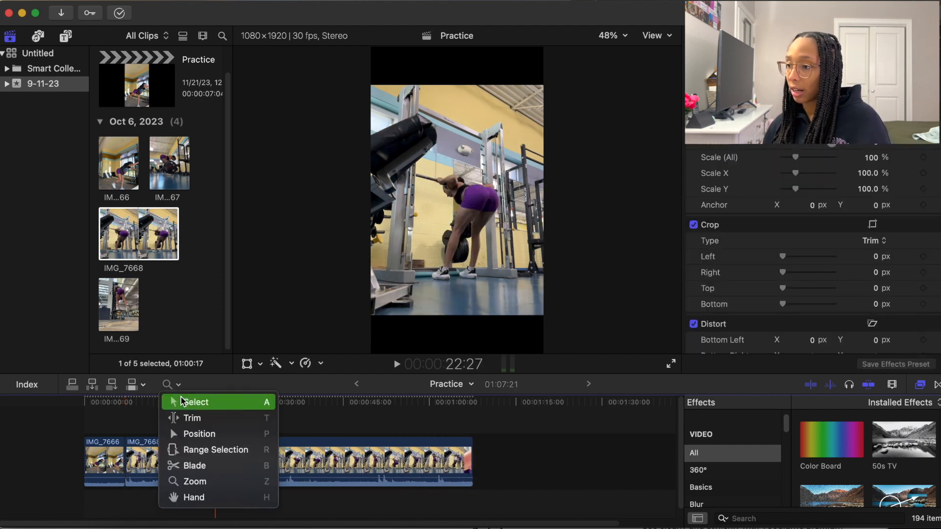
{"action": "left_click", "coordinate": [182, 399]}
{"action": "left_click_drag", "start_coordinate": [217, 401], "coordinate": [199, 409]}
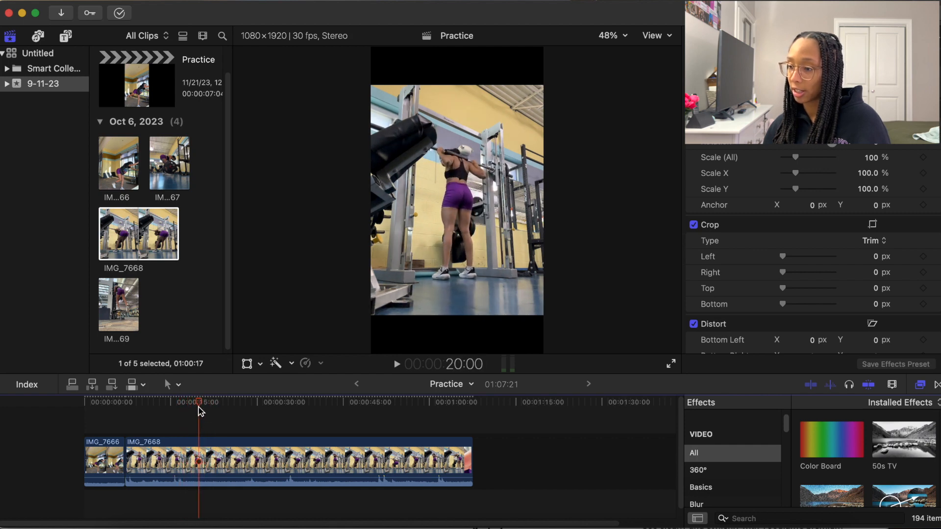
{"action": "left_click", "coordinate": [198, 444]}
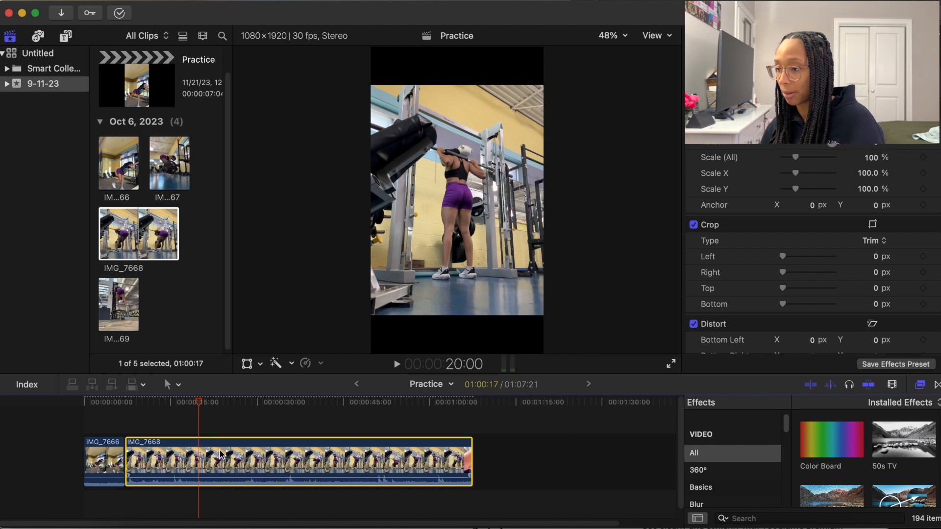
{"action": "key", "text": "b"}
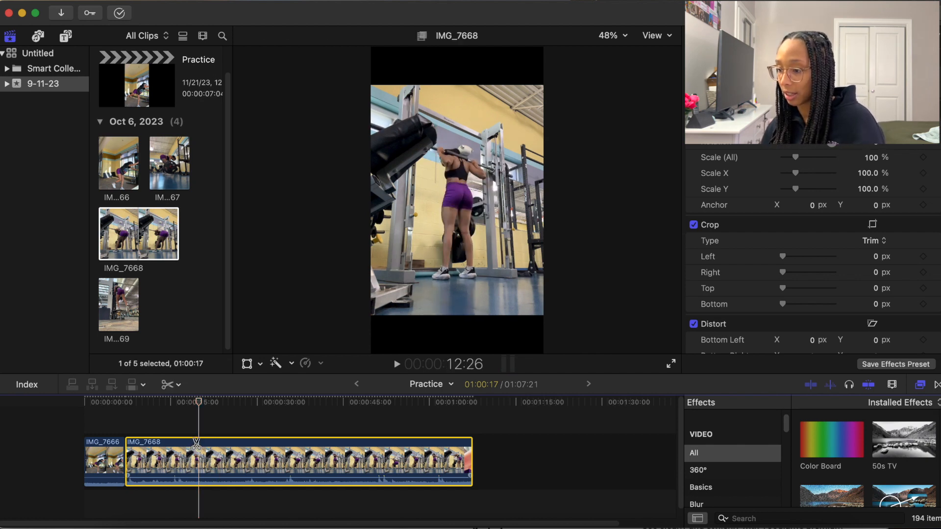
{"action": "left_click", "coordinate": [199, 443]}
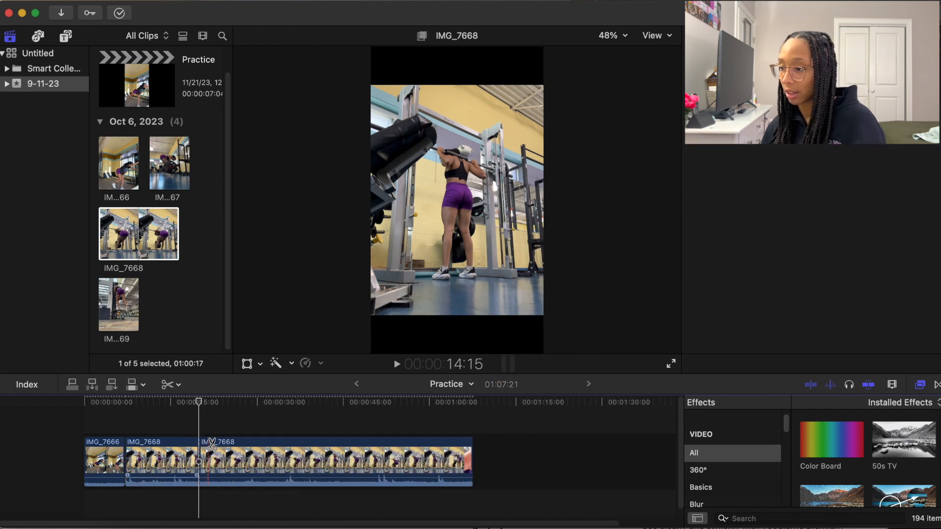
- Return to the Select tool and split the second part of IMG_7668 at 32:27
{"action": "left_click", "coordinate": [172, 386]}
{"action": "left_click", "coordinate": [190, 407]}
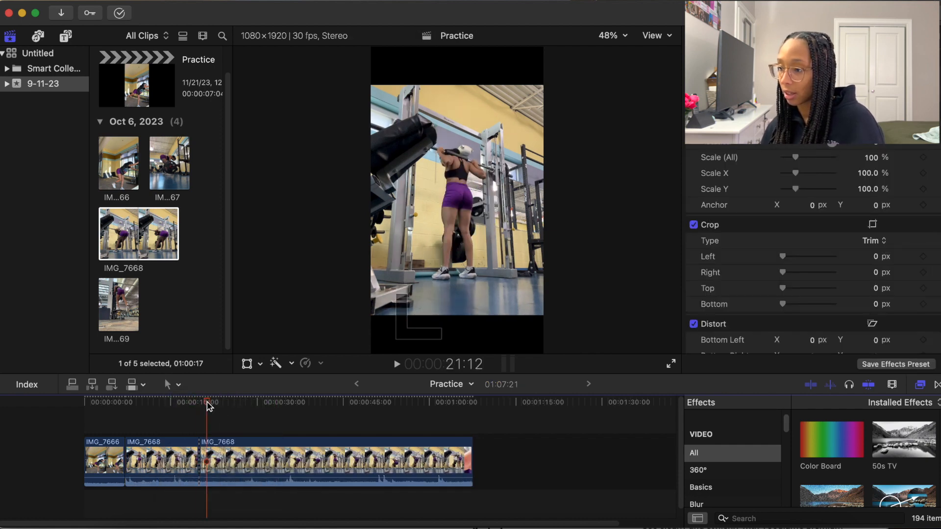
{"action": "left_click", "coordinate": [274, 459]}
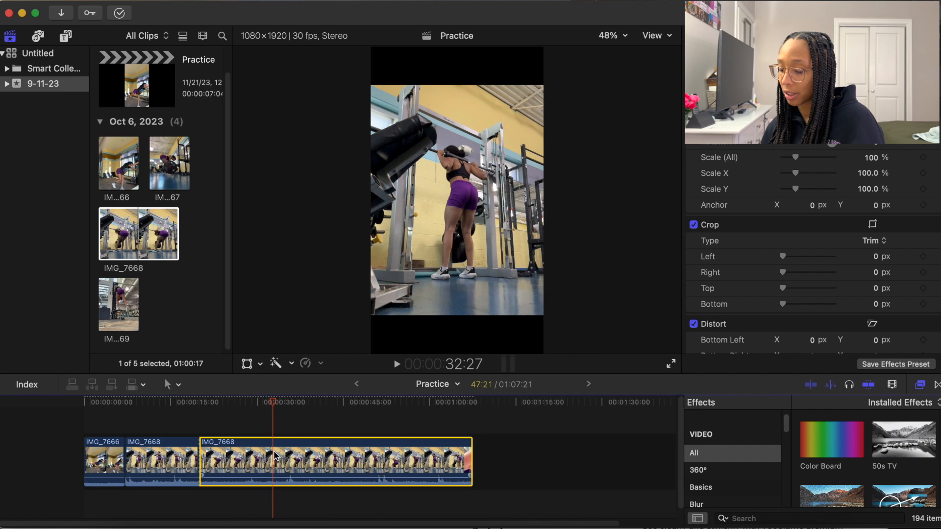
{"action": "key", "text": "super+b"}
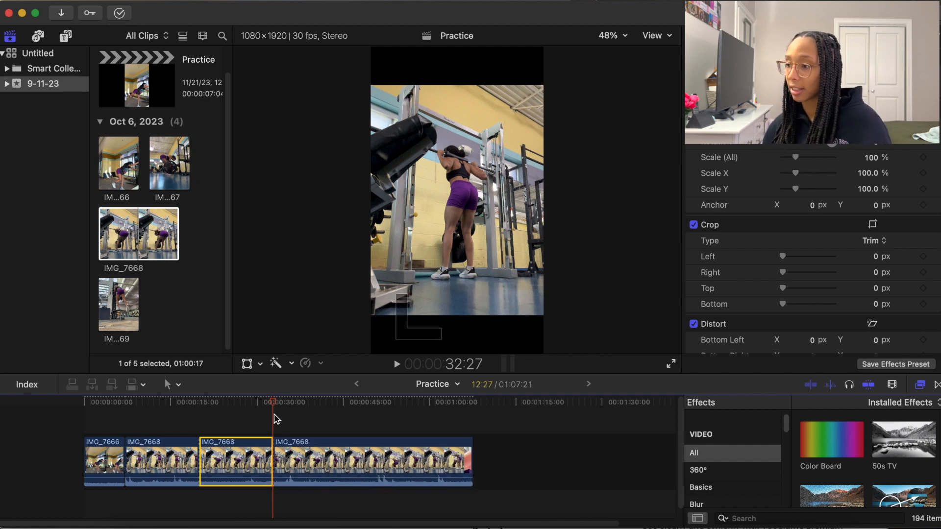
- Delete the pieces of IMG_7668 before and after the middle piece, keeping only that 12:27 section
{"action": "left_click", "coordinate": [288, 463]}
{"action": "key", "text": "BackSpace"}
{"action": "left_click", "coordinate": [181, 465]}
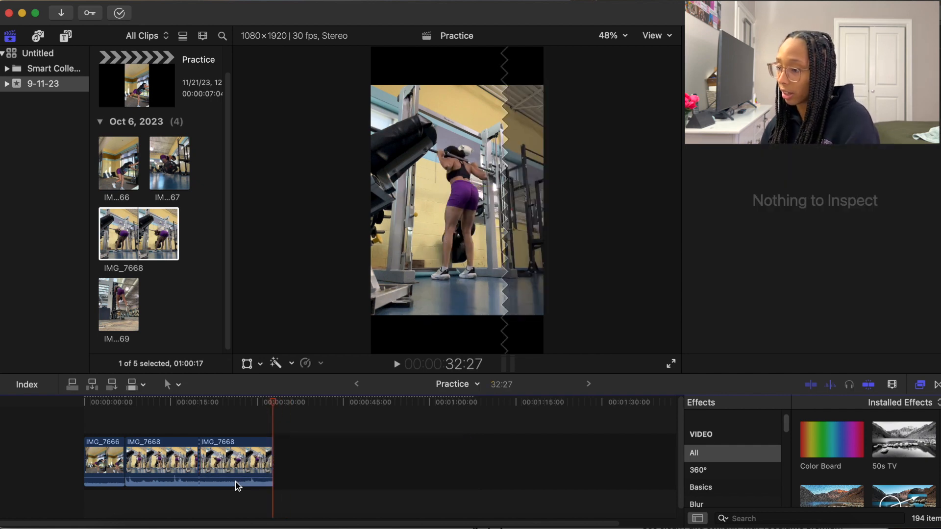
{"action": "key", "text": "BackSpace"}
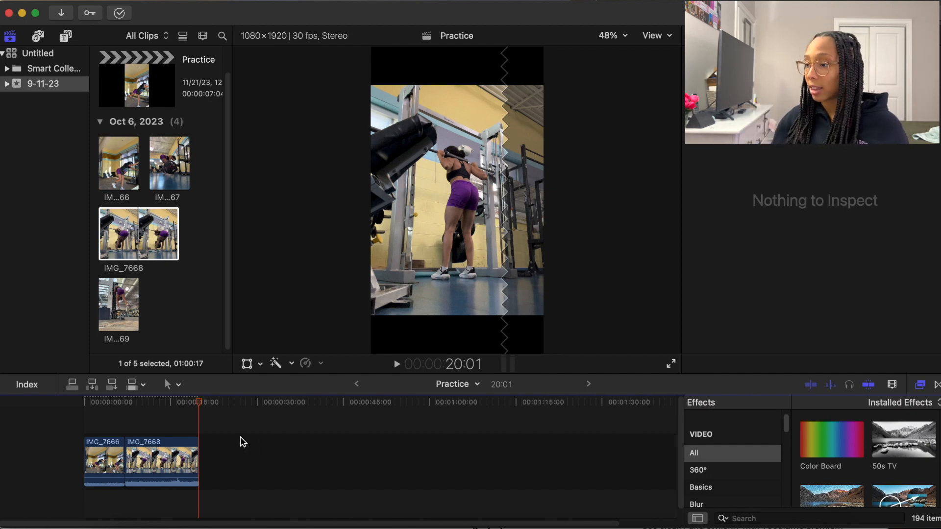
- Check the shortened timeline at 11:29 and select the remaining IMG_7668 clip
{"action": "left_click_drag", "start_coordinate": [201, 405], "coordinate": [152, 402]}
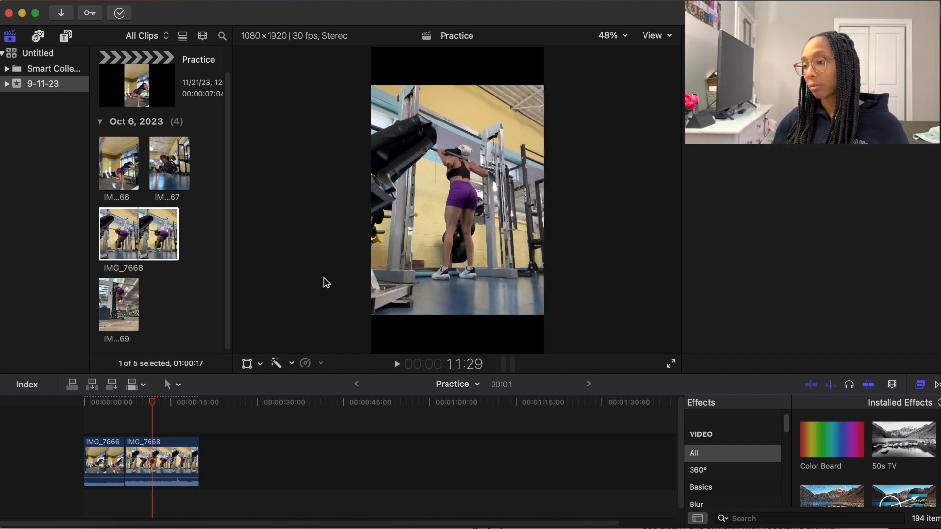
{"action": "left_click", "coordinate": [433, 208]}
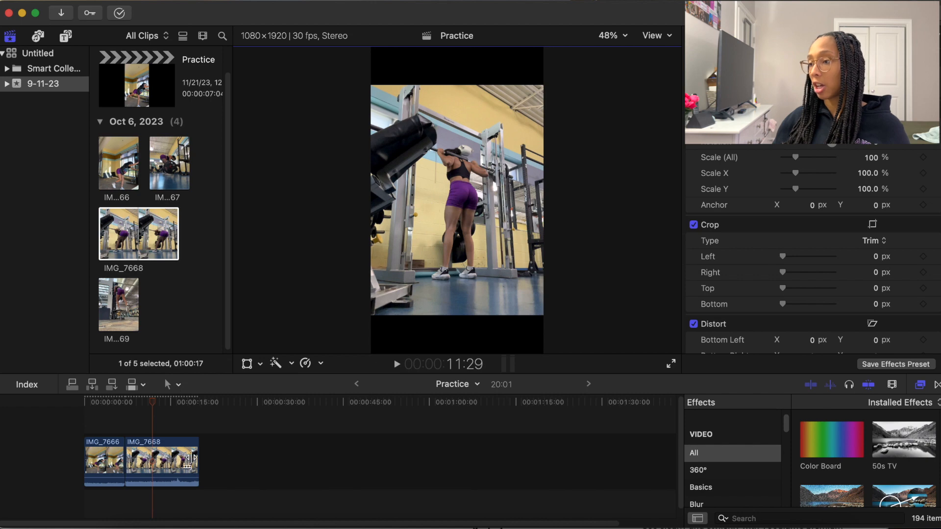
{"action": "left_click", "coordinate": [172, 464]}
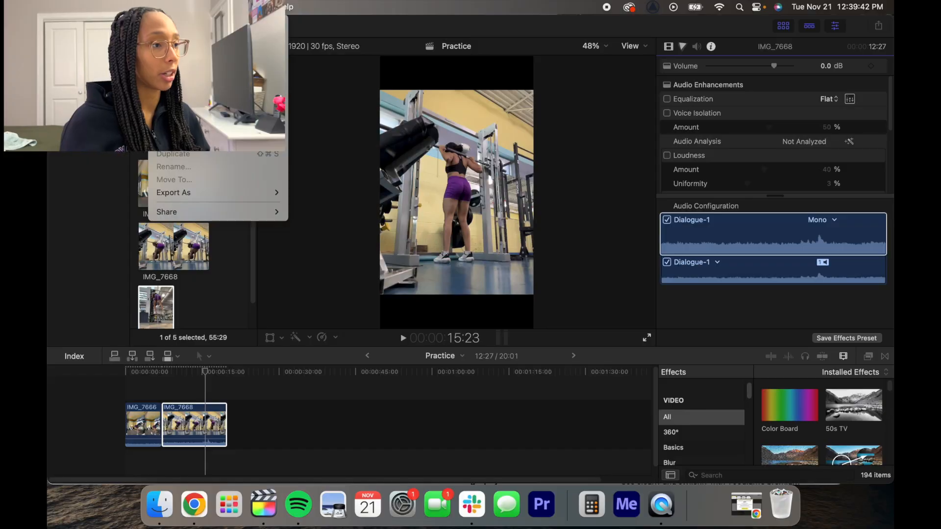
- Create a new project named Horizontal in event 9-11-23 with the 1080p HD video format at 1920x1080
{"action": "mouse_move", "coordinate": [274, 22]}
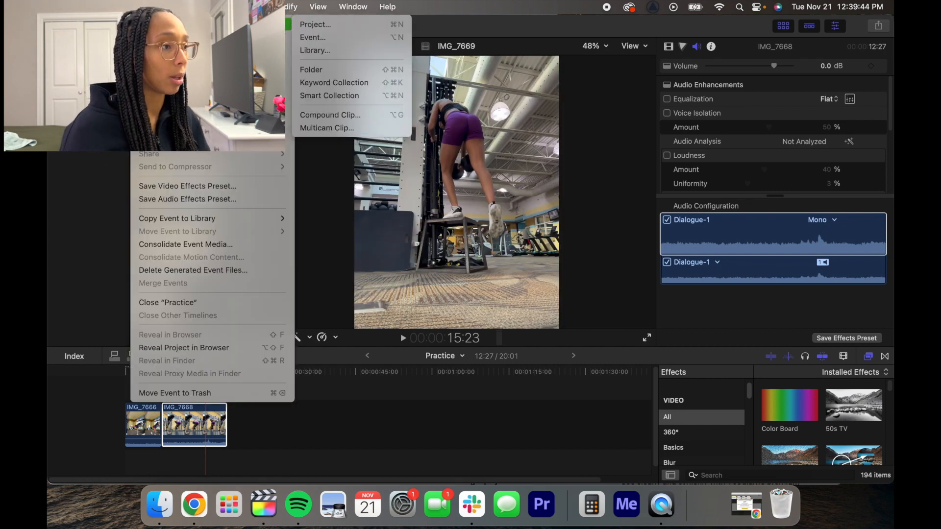
{"action": "left_click", "coordinate": [314, 23]}
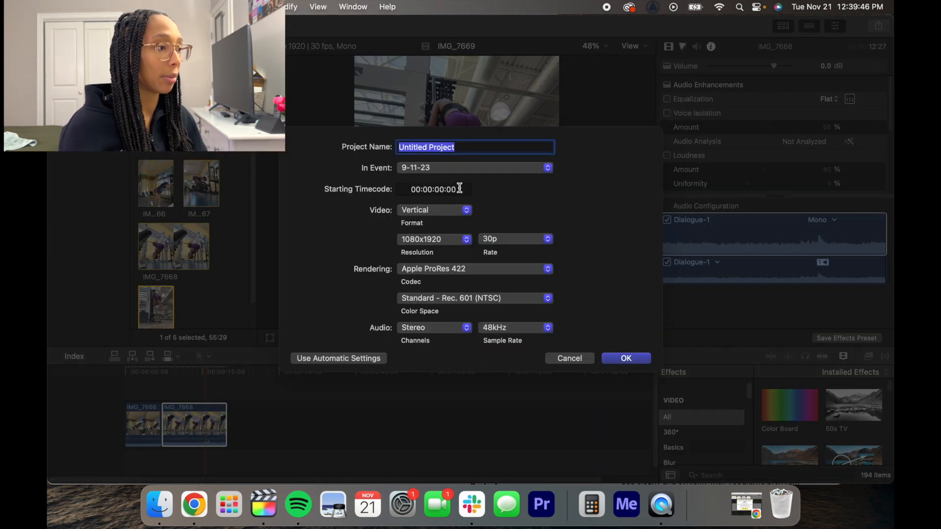
{"action": "left_click", "coordinate": [426, 210]}
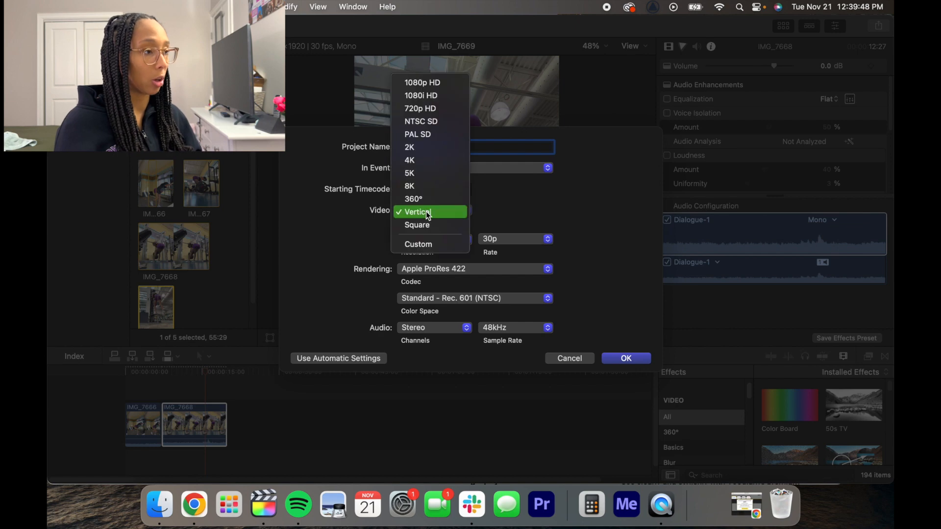
{"action": "left_click", "coordinate": [441, 82]}
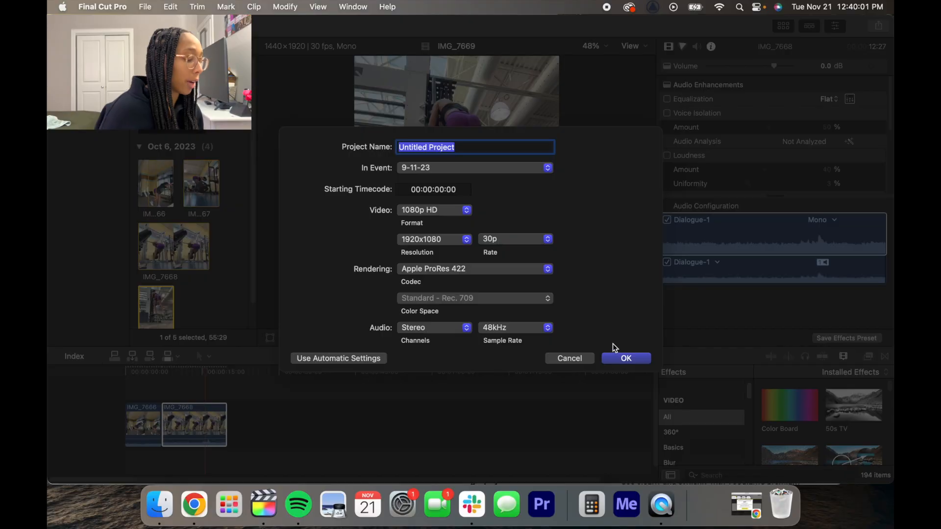
{"action": "key", "text": "BackSpace"}
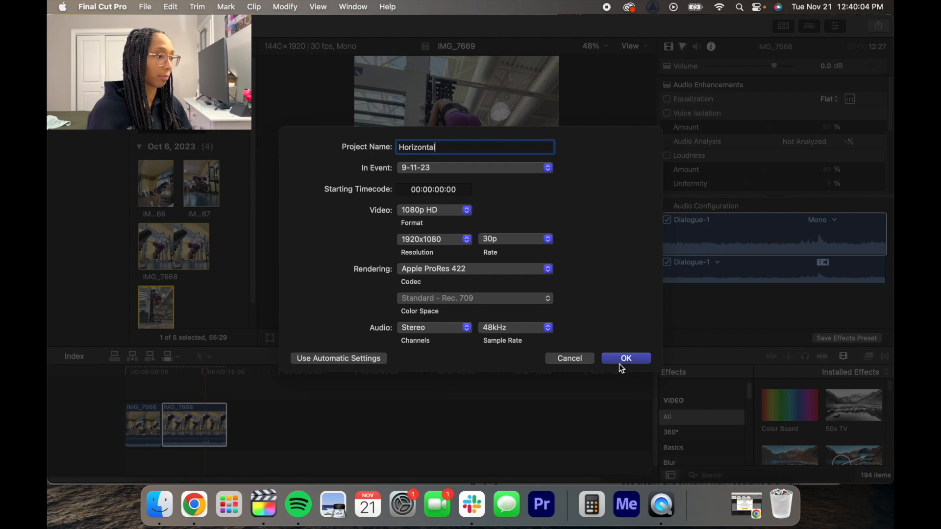
{"action": "left_click", "coordinate": [626, 359]}
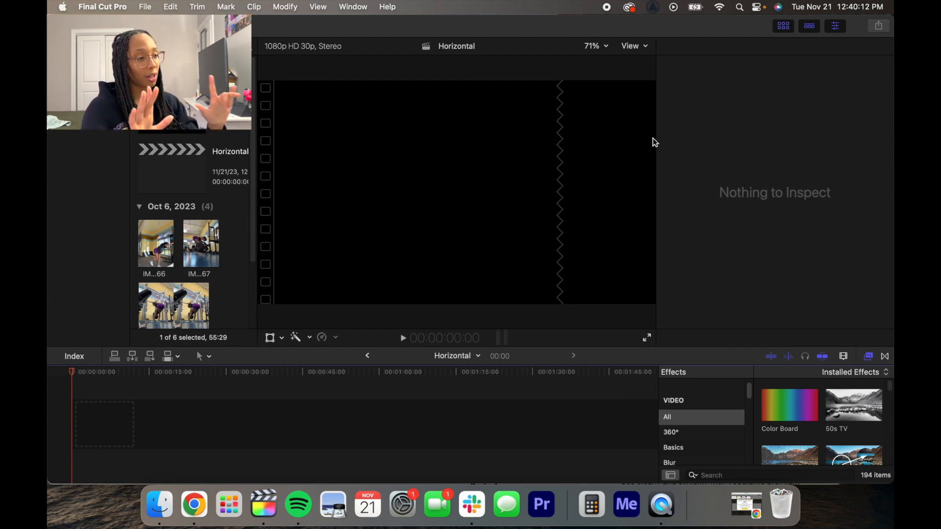
- Switch to Finder, look through the personal folder on the external drive for horizontal footage, and return to Final Cut Pro
{"action": "left_click", "coordinate": [160, 505]}
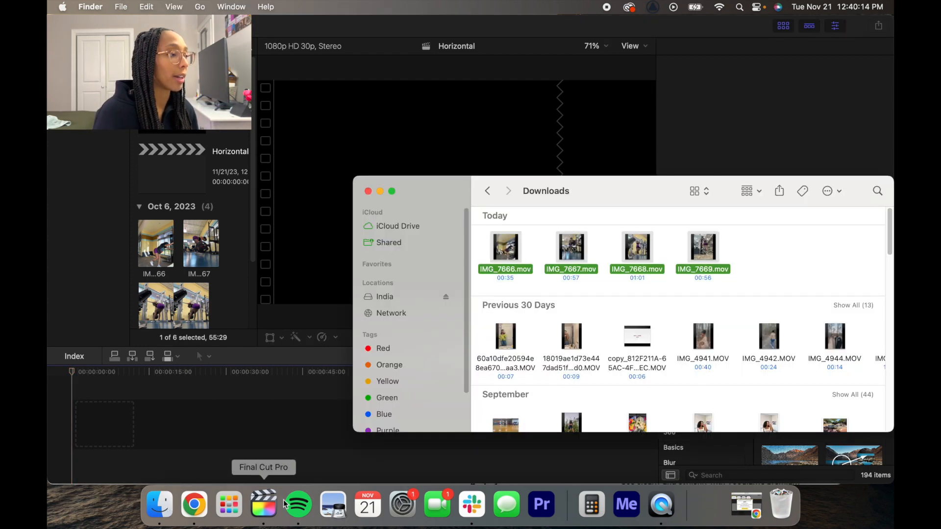
{"action": "left_click", "coordinate": [402, 299]}
{"action": "scroll", "coordinate": [553, 319], "scroll_direction": "up", "scroll_amount": 5}
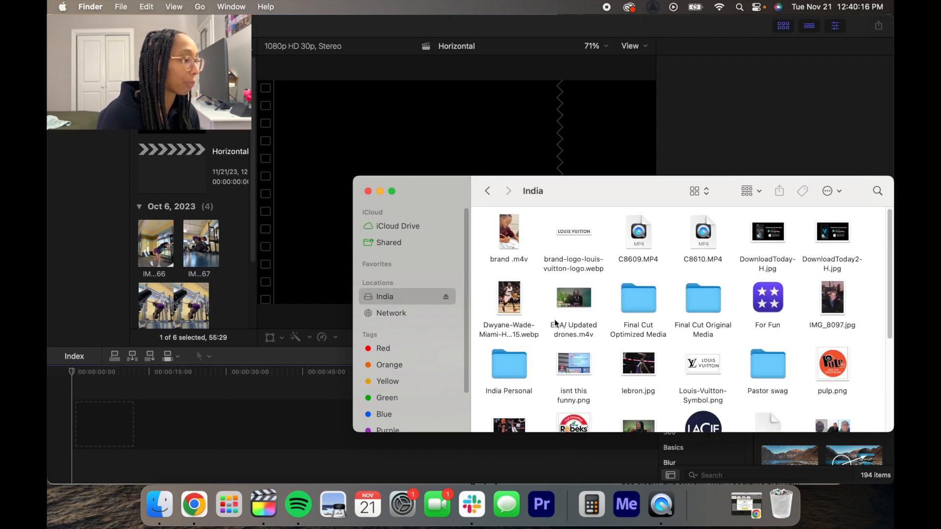
{"action": "double_click", "coordinate": [508, 370]}
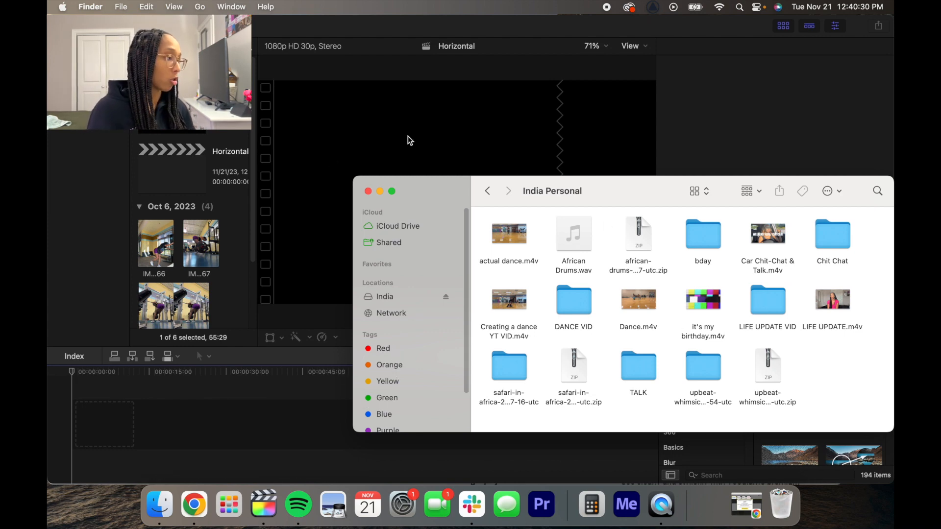
{"action": "left_click", "coordinate": [300, 83]}
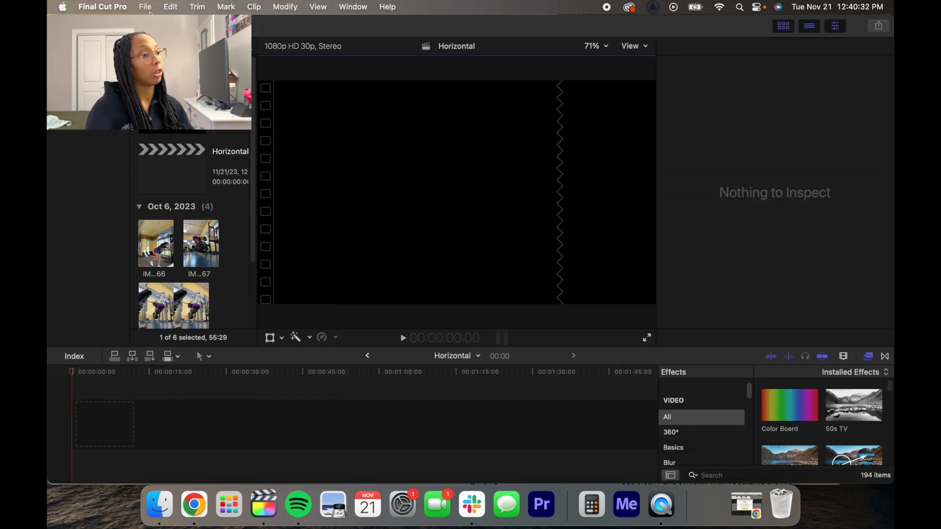
{"action": "left_click", "coordinate": [145, 6]}
{"action": "mouse_move", "coordinate": [270, 24]}
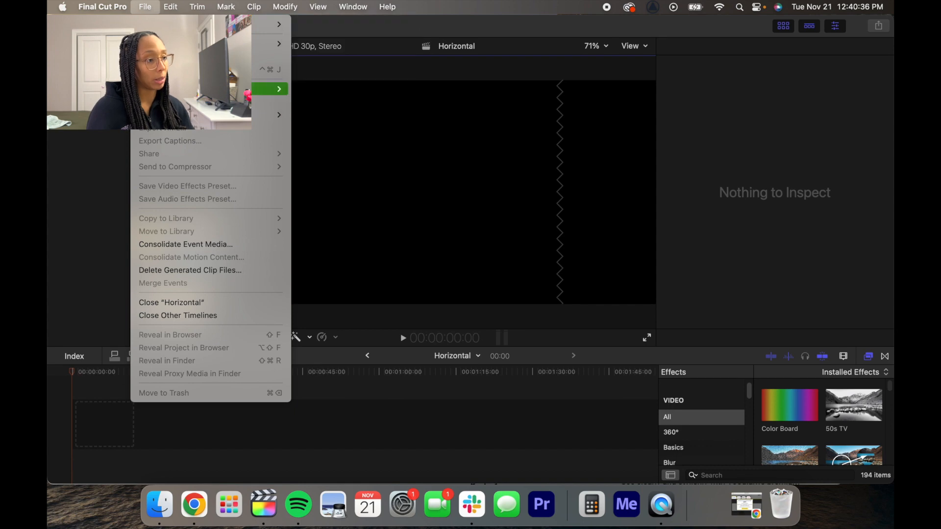
{"action": "mouse_move", "coordinate": [272, 89]}
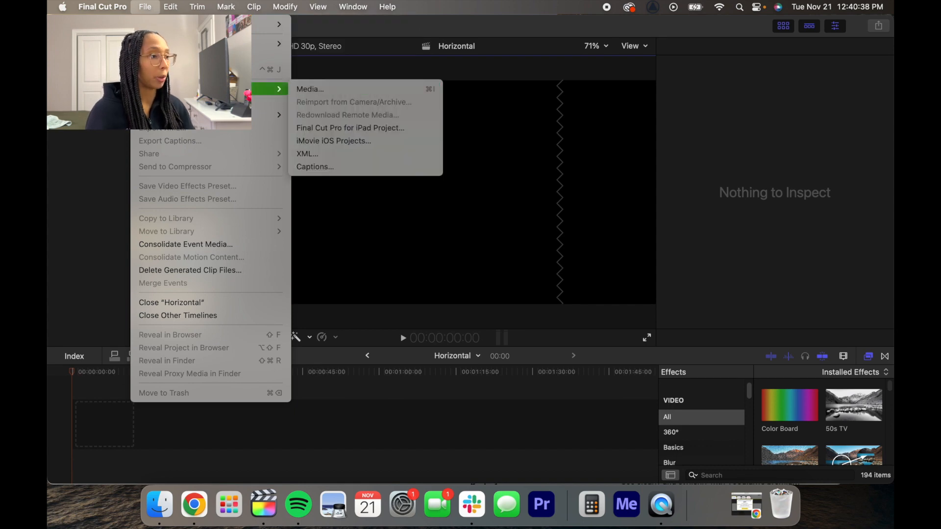
{"action": "left_click", "coordinate": [334, 90]}
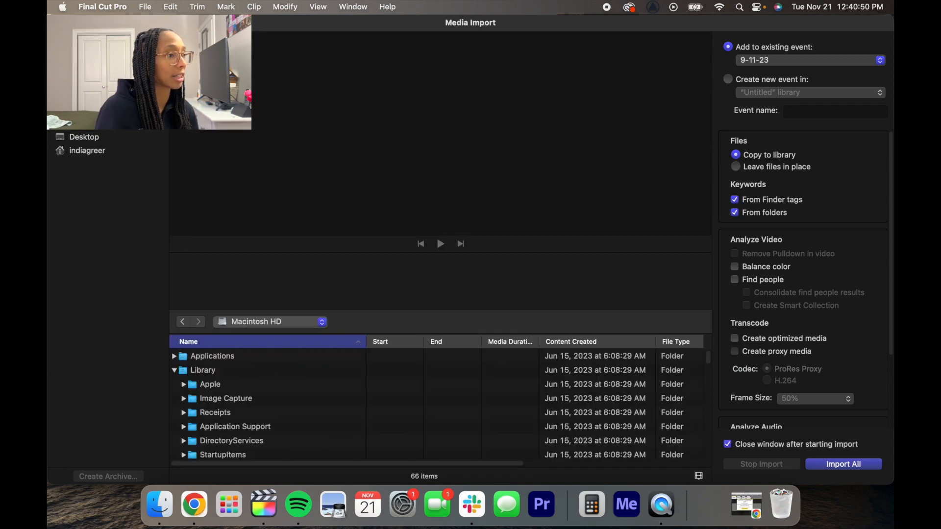
{"action": "left_click", "coordinate": [56, 23]}
- Switch to Finder and look through the Chit Chat folder for horizontal footage
{"action": "left_click", "coordinate": [156, 510]}
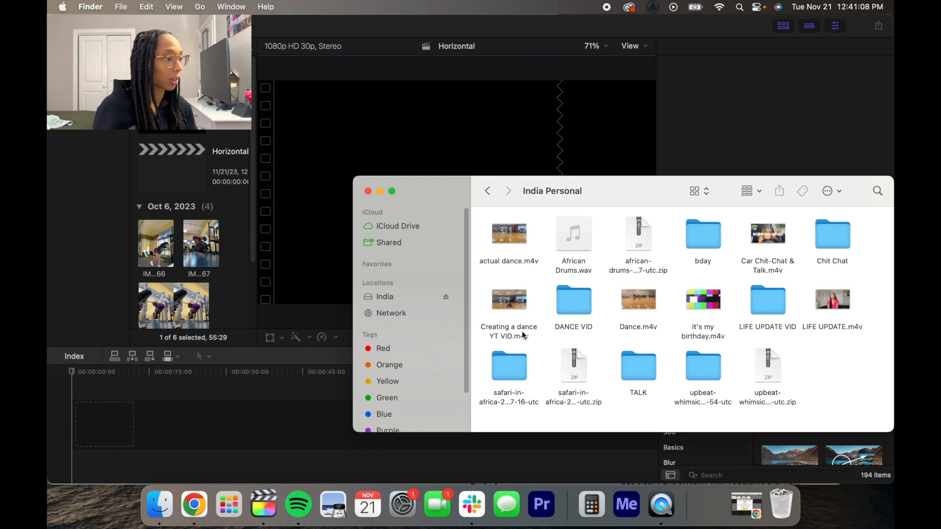
{"action": "double_click", "coordinate": [825, 248]}
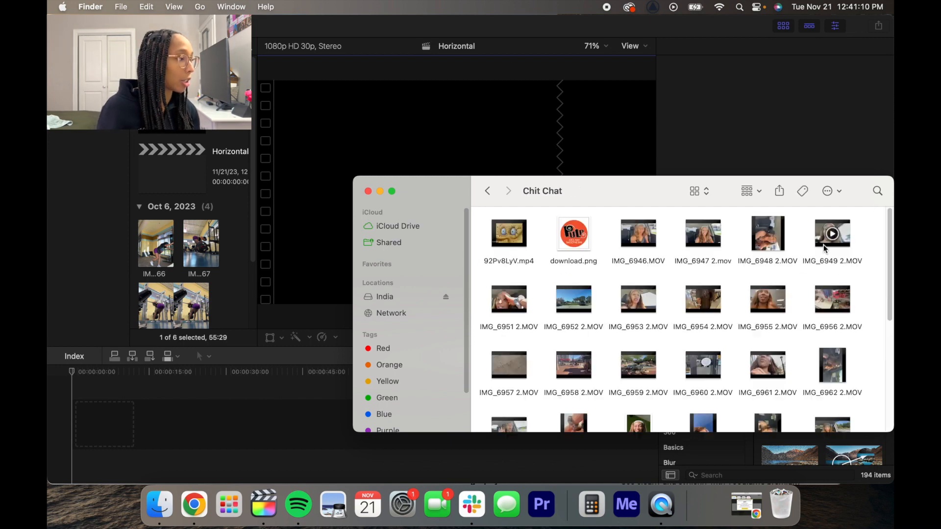
{"action": "scroll", "coordinate": [608, 265], "scroll_direction": "down", "scroll_amount": 3}
{"action": "left_click", "coordinate": [487, 191]}
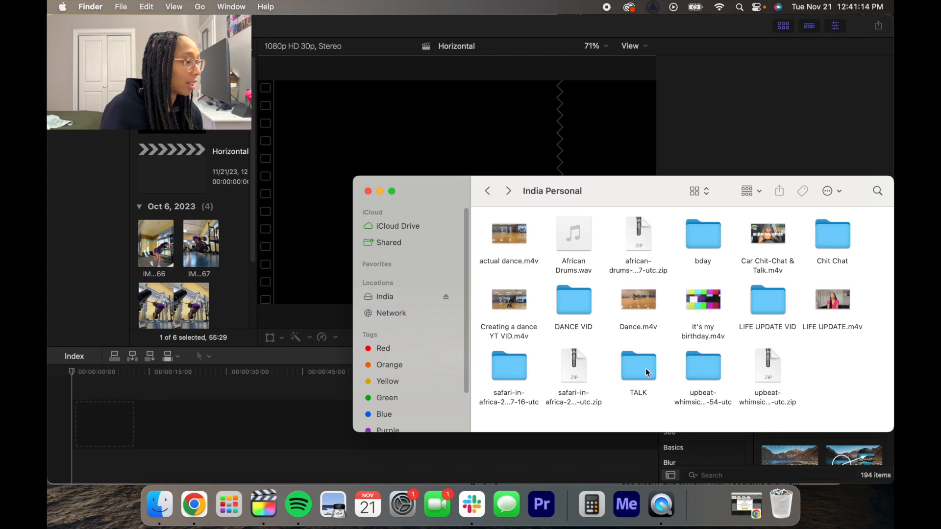
- Preview IMG_6412.MOV from the LIFE UPDATE VID folder and import it into the Final Cut Pro event
{"action": "double_click", "coordinate": [766, 308]}
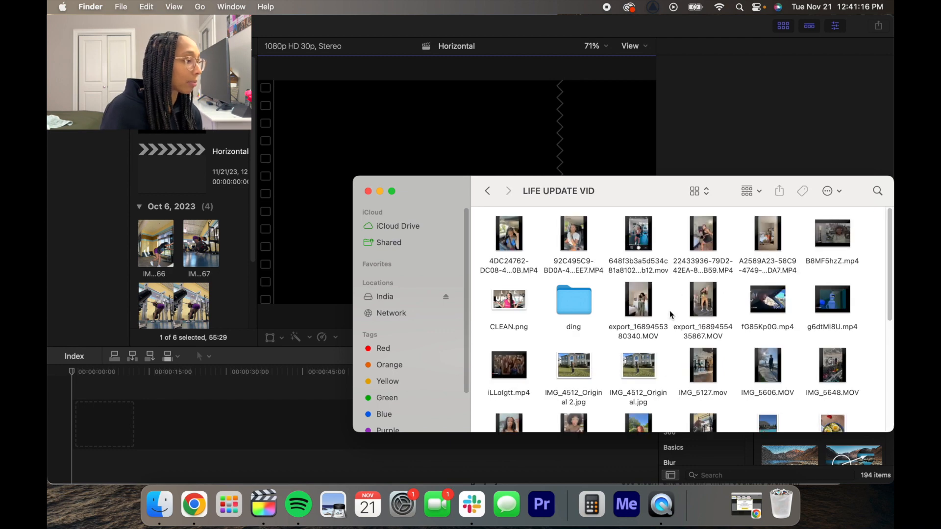
{"action": "scroll", "coordinate": [685, 329], "scroll_direction": "down", "scroll_amount": 3}
{"action": "scroll", "coordinate": [684, 329], "scroll_direction": "down", "scroll_amount": 2}
{"action": "left_click", "coordinate": [591, 350]}
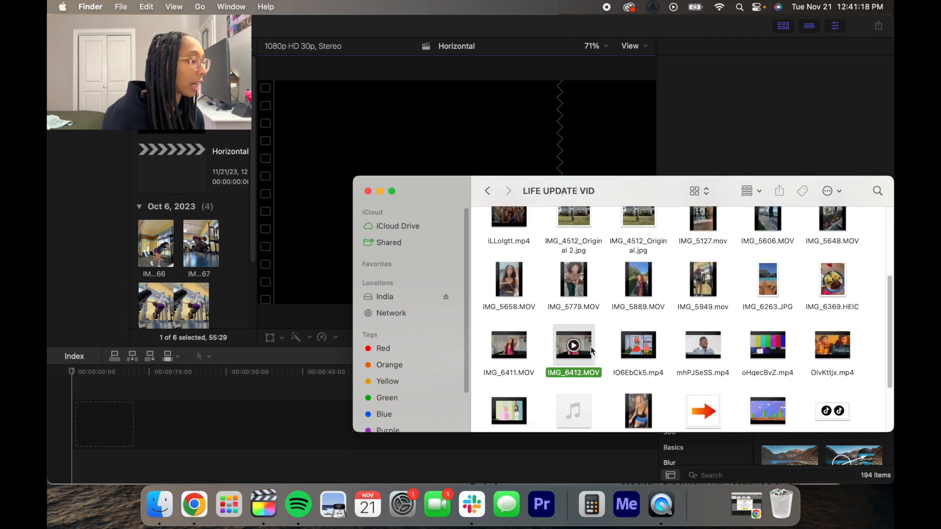
{"action": "key", "text": "space"}
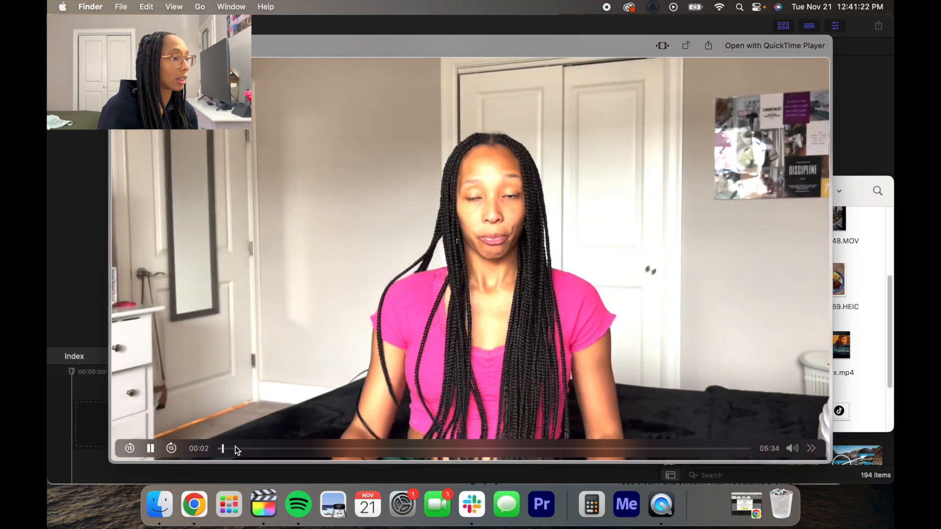
{"action": "key", "text": "space"}
{"action": "left_click_drag", "start_coordinate": [574, 345], "coordinate": [227, 257]}
{"action": "left_click", "coordinate": [105, 417]}
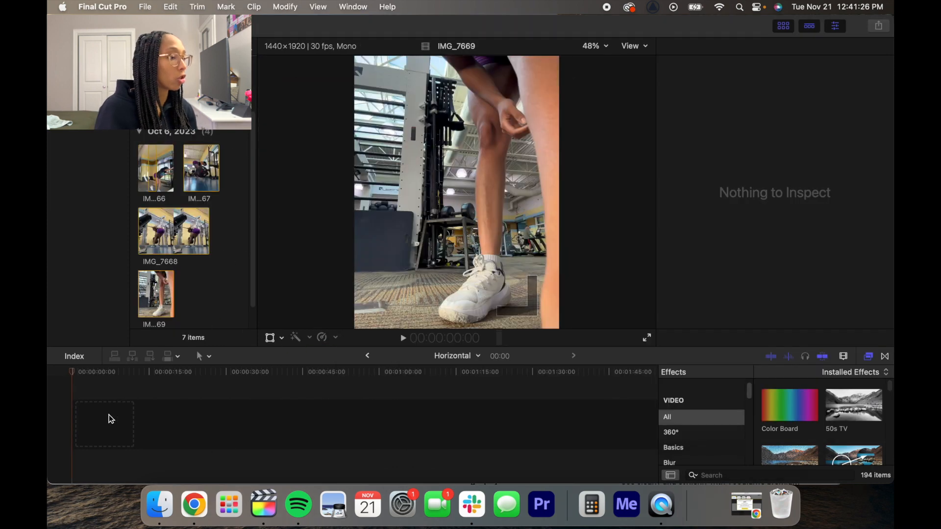
- Expand the Jul 15, 2023 group in the browser and select the IMG_6412 clip
{"action": "scroll", "coordinate": [200, 221], "scroll_direction": "down", "scroll_amount": 2}
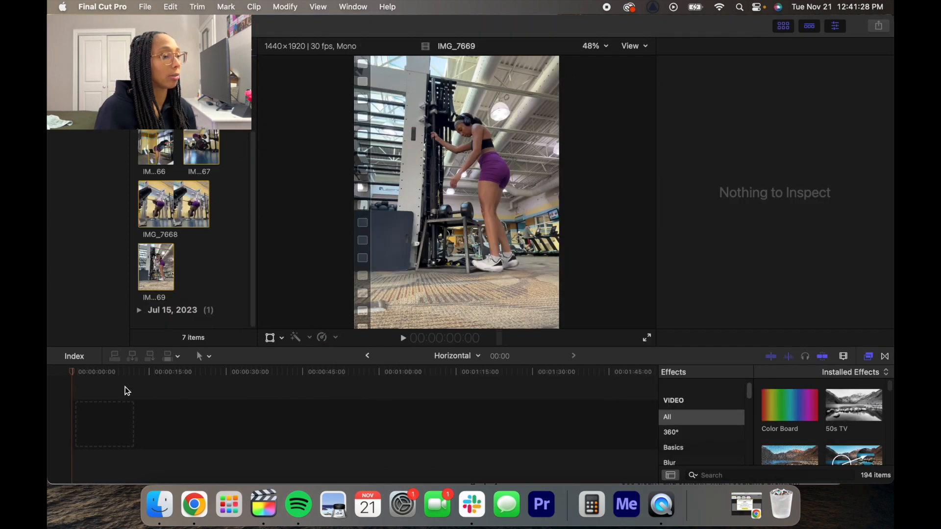
{"action": "scroll", "coordinate": [184, 224], "scroll_direction": "up", "scroll_amount": 5}
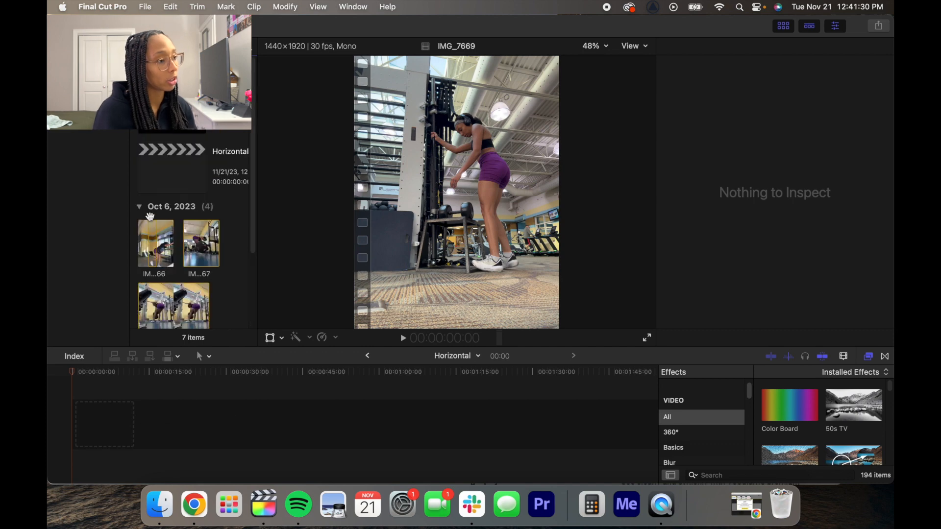
{"action": "scroll", "coordinate": [201, 247], "scroll_direction": "down", "scroll_amount": 5}
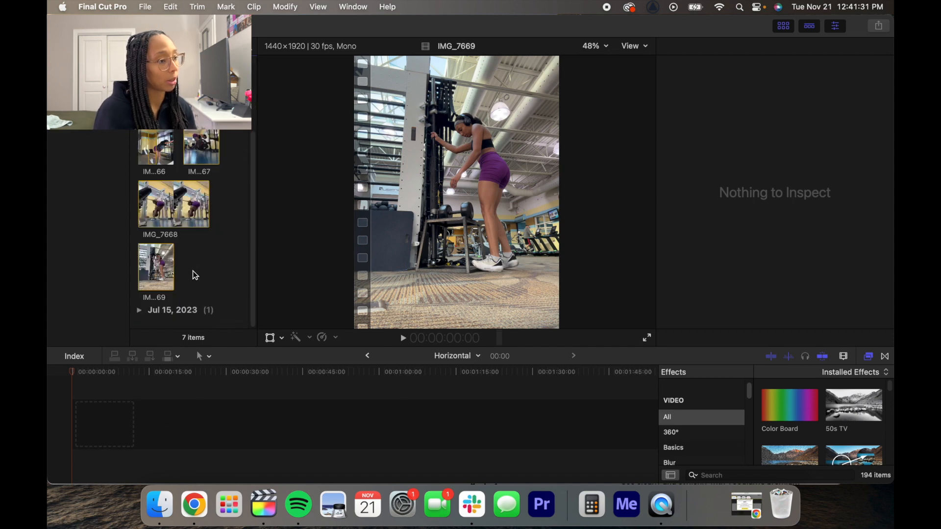
{"action": "left_click", "coordinate": [140, 310]}
{"action": "left_click", "coordinate": [185, 316]}
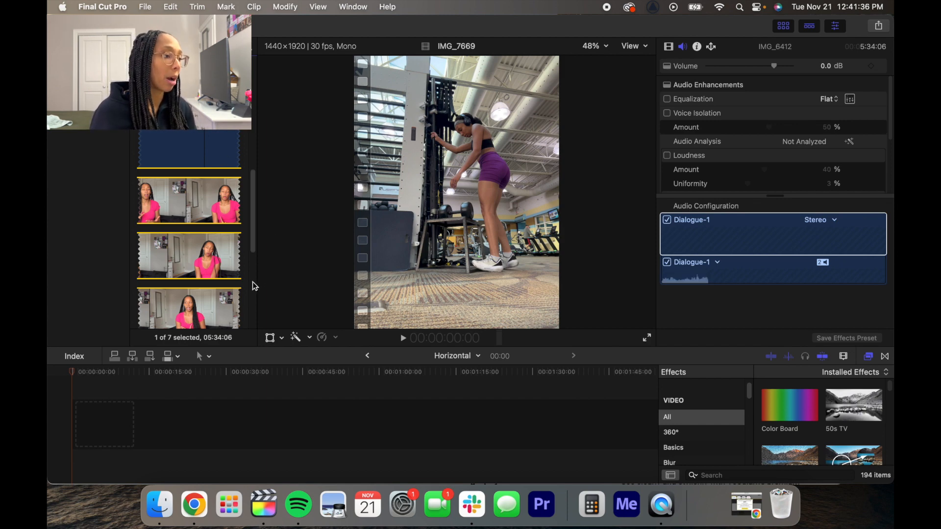
- Show IMG_6412 as a single thumbnail in the browser and place the clip at the start of the Horizontal timeline
{"action": "scroll", "coordinate": [217, 252], "scroll_direction": "up", "scroll_amount": 5}
{"action": "scroll", "coordinate": [187, 245], "scroll_direction": "down", "scroll_amount": 5}
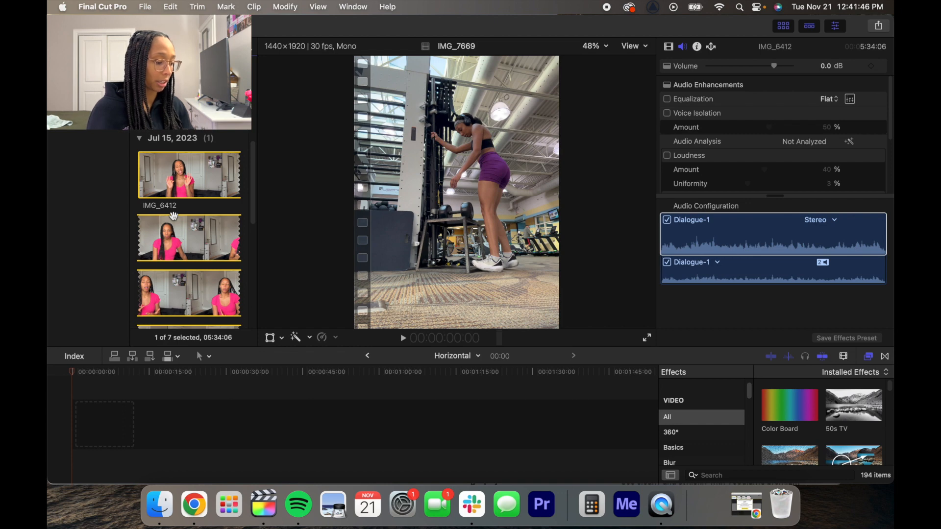
{"action": "scroll", "coordinate": [174, 216], "scroll_direction": "up", "scroll_amount": 3}
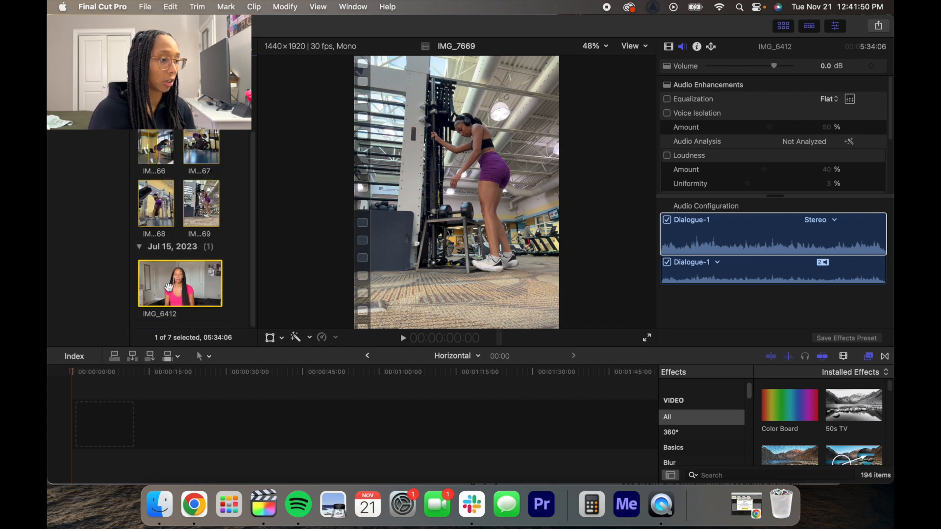
{"action": "scroll", "coordinate": [181, 282], "scroll_direction": "down", "scroll_amount": 5}
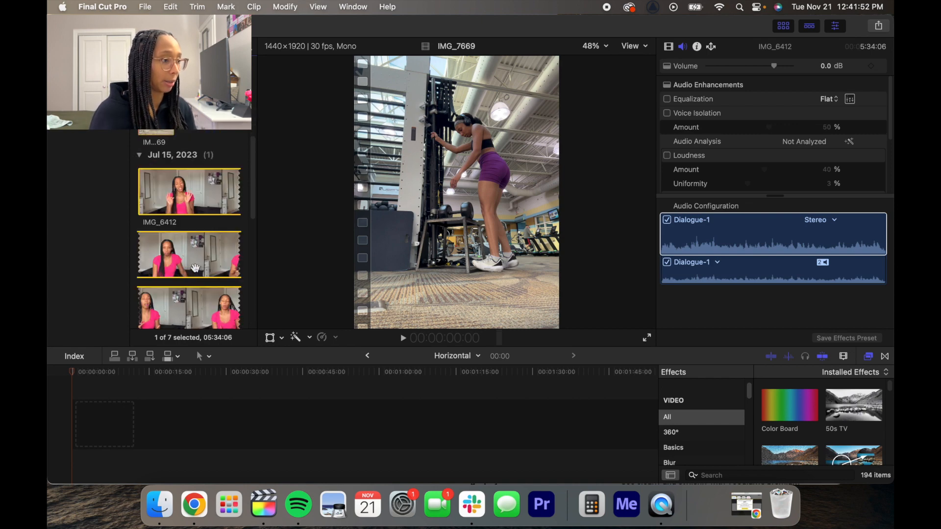
{"action": "scroll", "coordinate": [200, 271], "scroll_direction": "up", "scroll_amount": 5}
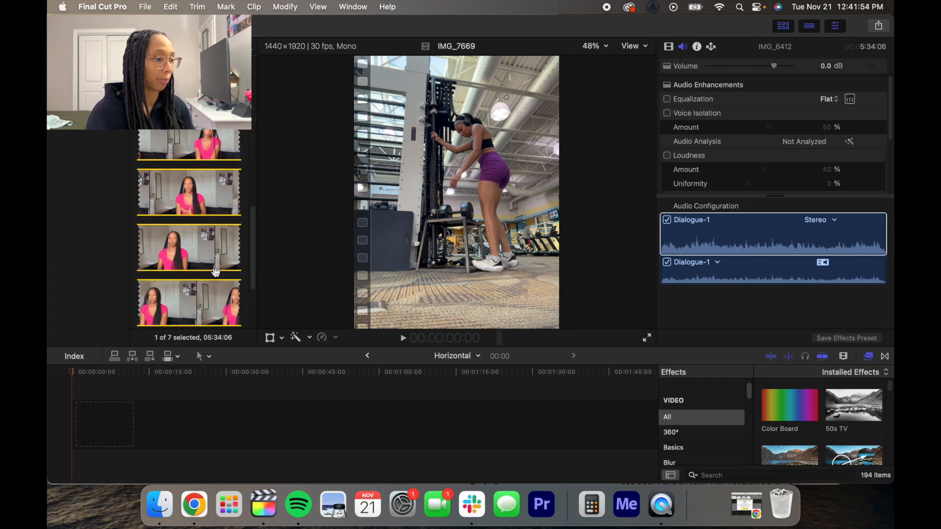
{"action": "scroll", "coordinate": [216, 273], "scroll_direction": "up", "scroll_amount": 3}
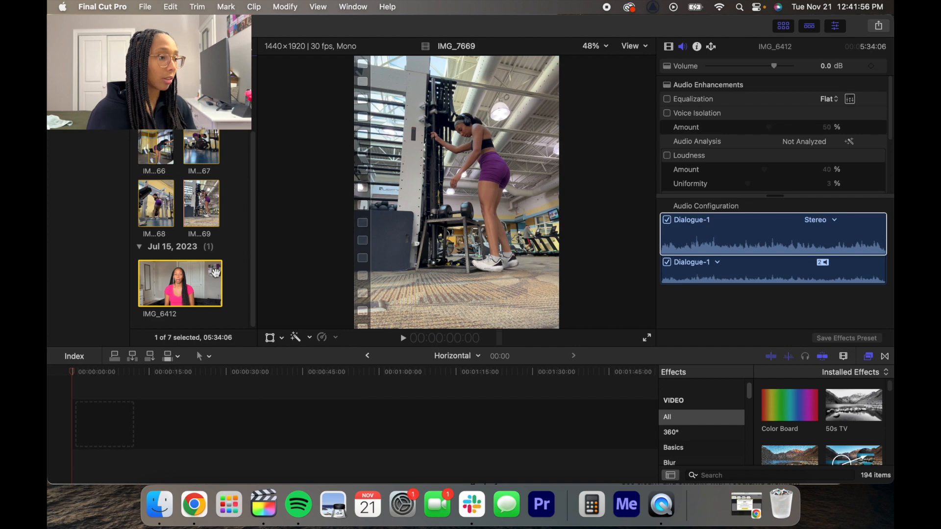
{"action": "left_click_drag", "start_coordinate": [158, 286], "coordinate": [132, 422]}
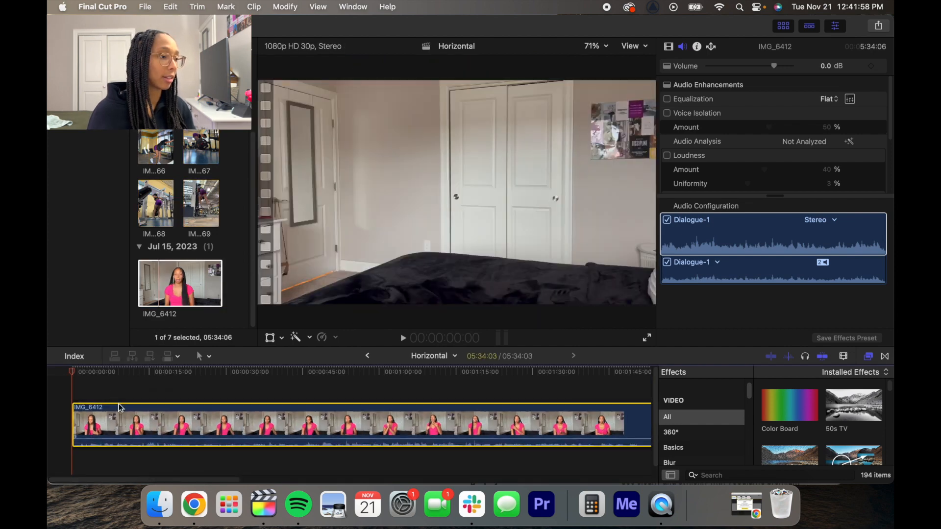
- Play through the opening of IMG_6412 and trim its start so the timeline runs 04:44:28
{"action": "left_click_drag", "start_coordinate": [75, 371], "coordinate": [196, 383]}
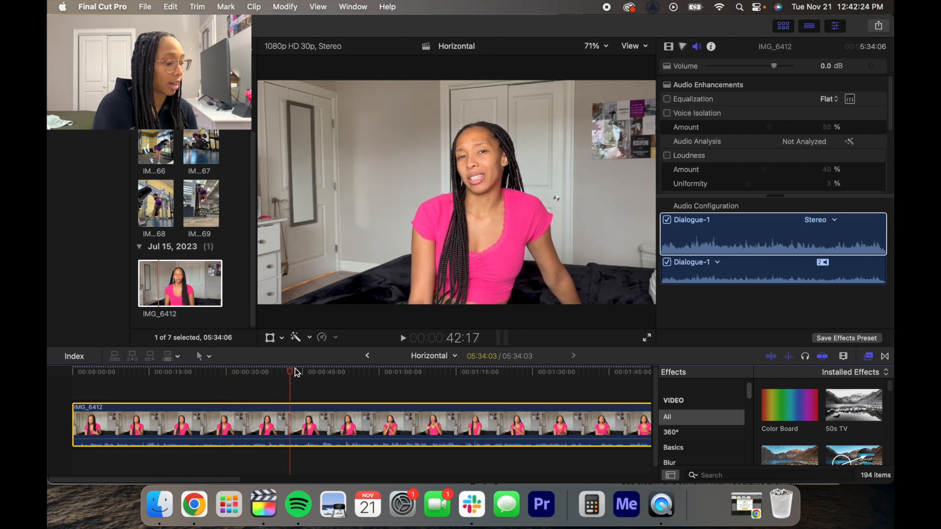
{"action": "key", "text": "space"}
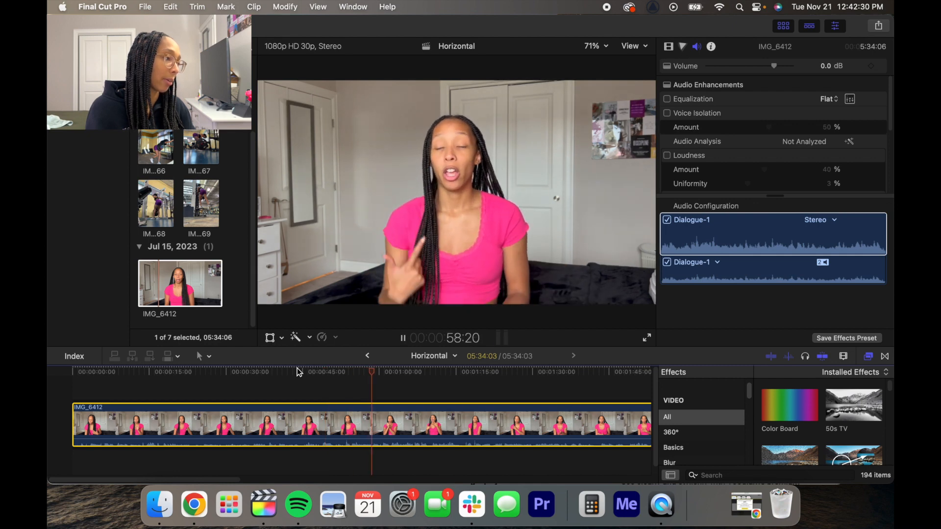
{"action": "key", "text": "j"}
{"action": "key", "text": "j"}
{"action": "key", "text": "j"}
{"action": "key", "text": "k"}
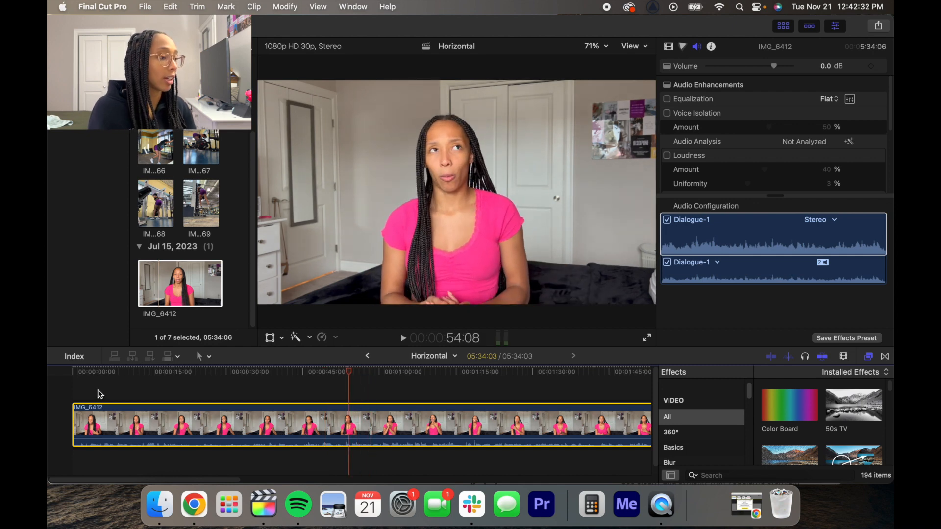
{"action": "left_click_drag", "start_coordinate": [74, 430], "coordinate": [325, 430]}
- Play the trimmed clip and cut its start further, shortening the timeline to 04:11:20
{"action": "left_click", "coordinate": [403, 337]}
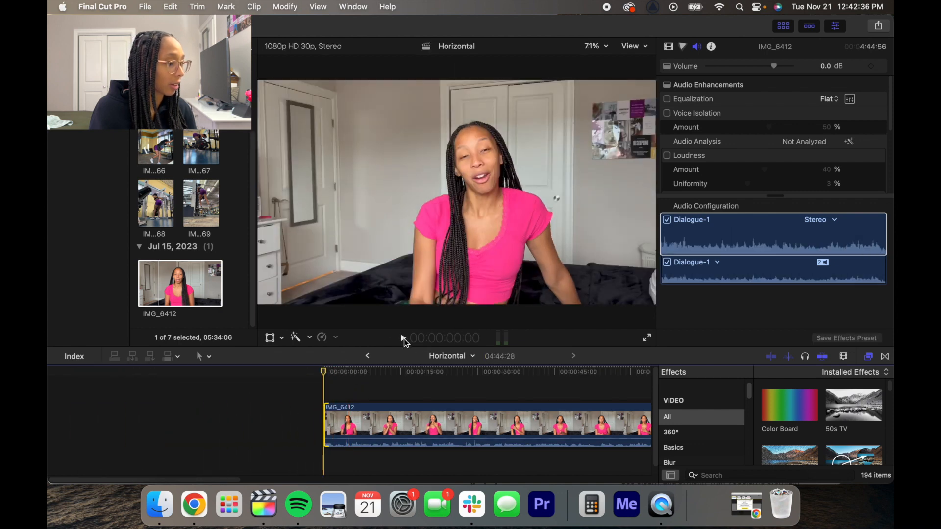
{"action": "scroll", "coordinate": [308, 469], "scroll_direction": "right", "scroll_amount": 5}
{"action": "left_click_drag", "start_coordinate": [305, 465], "coordinate": [151, 481]}
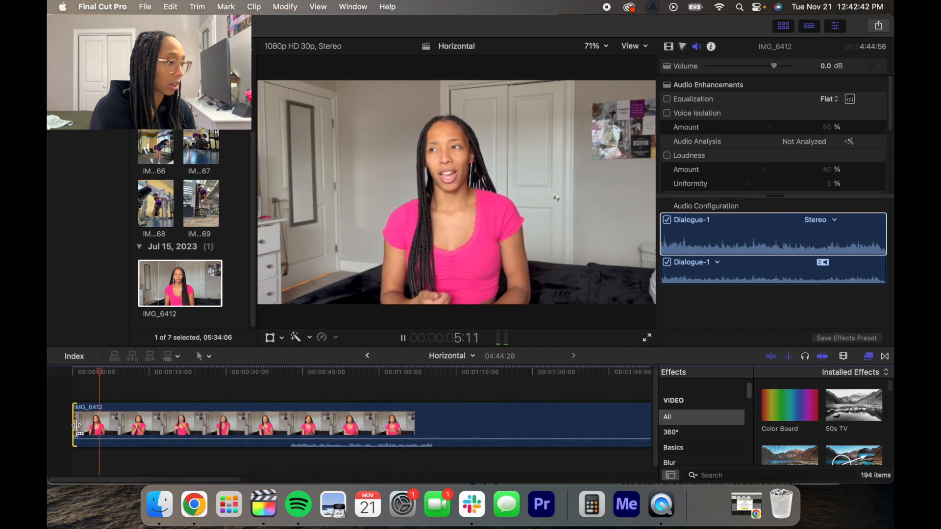
{"action": "left_click_drag", "start_coordinate": [77, 425], "coordinate": [242, 425]}
{"action": "mouse_move", "coordinate": [203, 478]}
{"action": "left_mouse_down"}
{"action": "mouse_move", "coordinate": [256, 471]}
{"action": "mouse_move", "coordinate": [203, 478]}
{"action": "left_mouse_up"}
- Split IMG_6412 at 16:15 and delete everything after the cut
{"action": "left_click", "coordinate": [255, 471]}
{"action": "scroll", "coordinate": [254, 471], "scroll_direction": "down", "scroll_amount": 1}
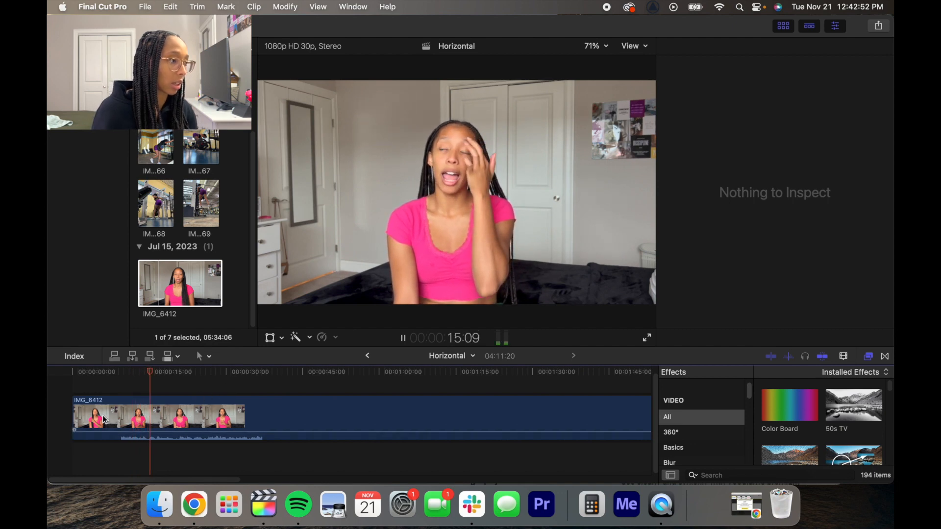
{"action": "key", "text": "space"}
{"action": "left_click", "coordinate": [158, 419]}
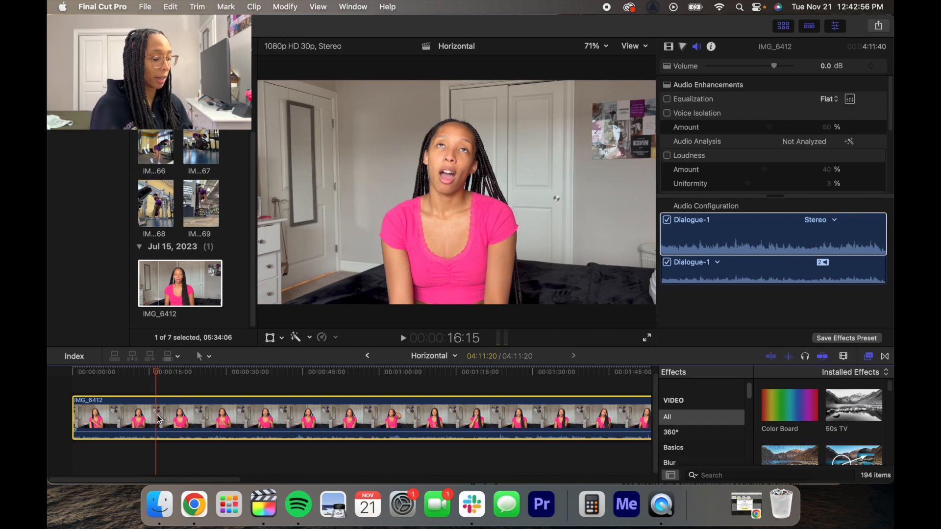
{"action": "key", "text": "super+b"}
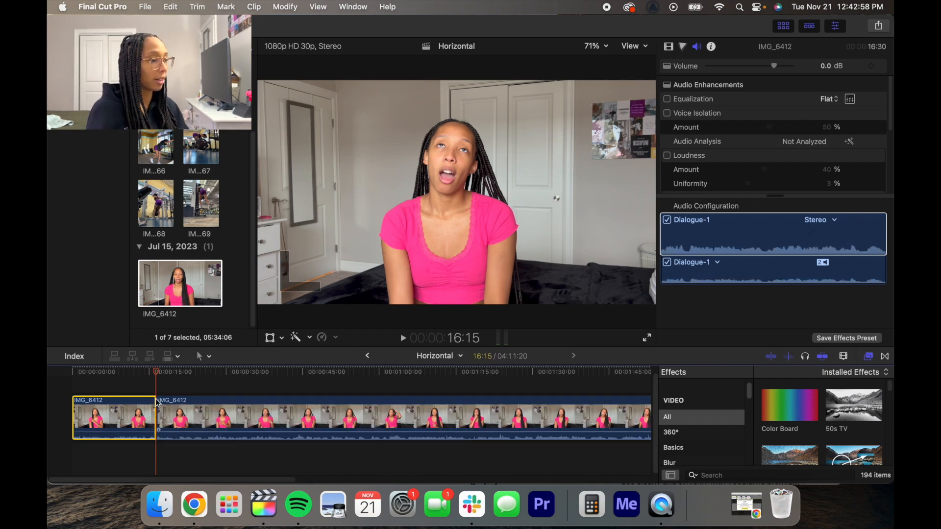
{"action": "left_click", "coordinate": [192, 417]}
{"action": "key", "text": "BackSpace"}
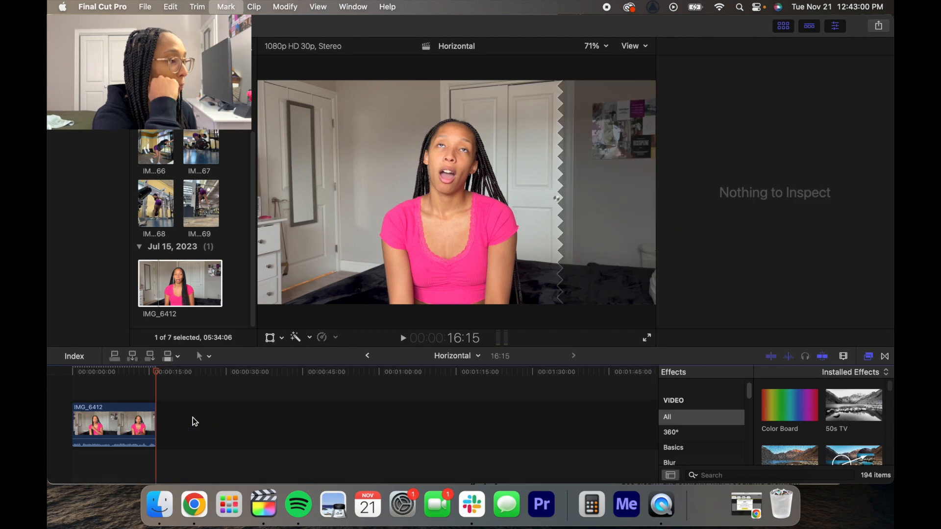
- Move the playhead to about 8:08, select the IMG_6412 clip, and view its color and video properties
{"action": "left_click_drag", "start_coordinate": [155, 377], "coordinate": [113, 381]}
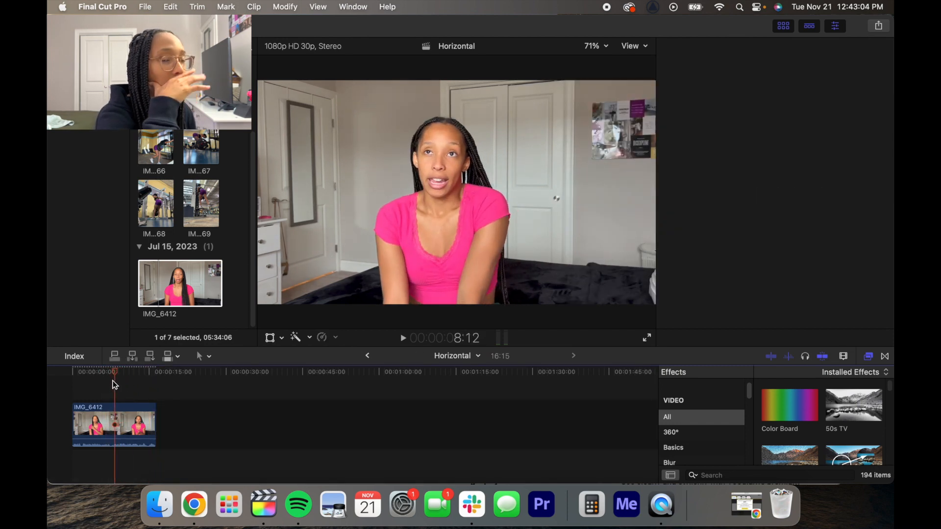
{"action": "left_click", "coordinate": [789, 417]}
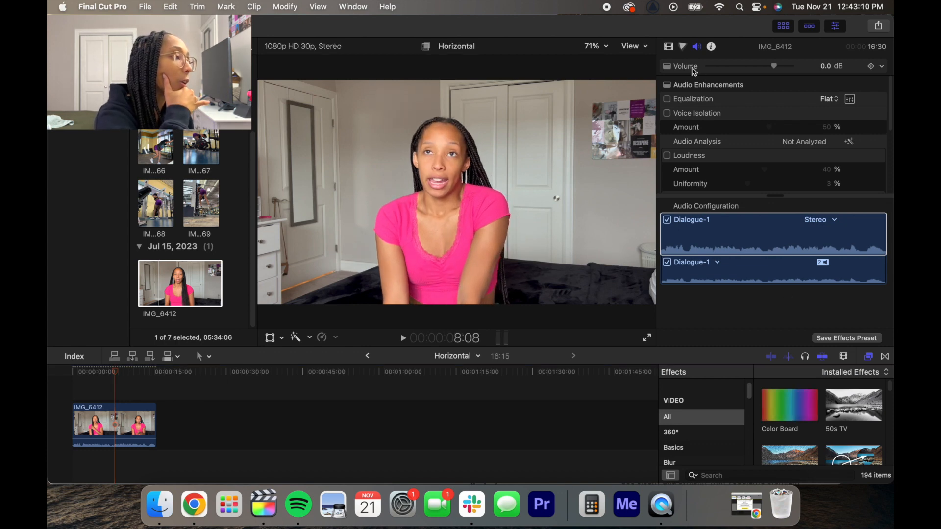
{"action": "left_click", "coordinate": [683, 46]}
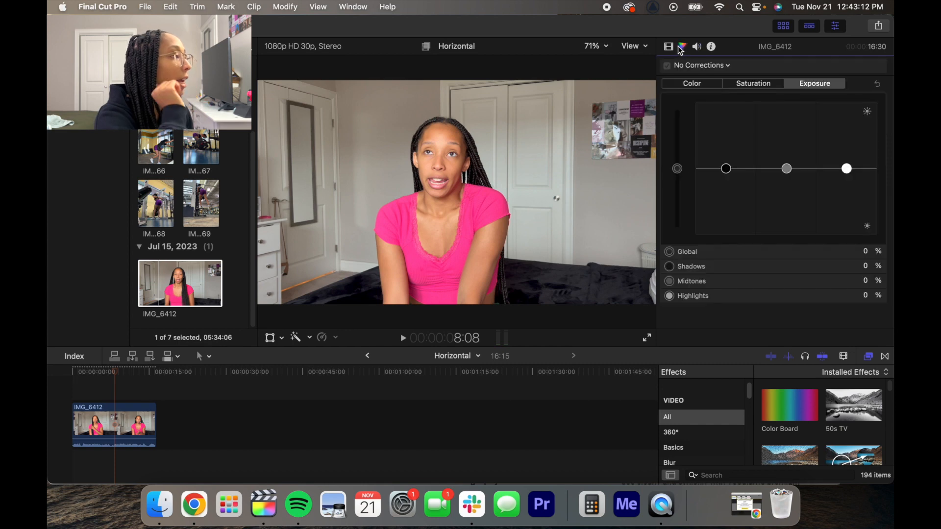
{"action": "left_click", "coordinate": [668, 47]}
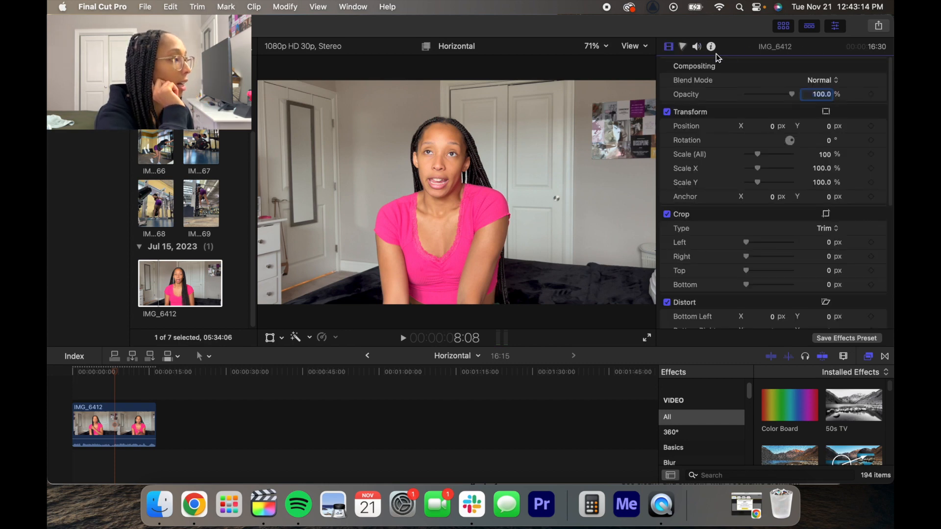
- Add a Color Board correction to the IMG_6412 clip
{"action": "left_click", "coordinate": [684, 48]}
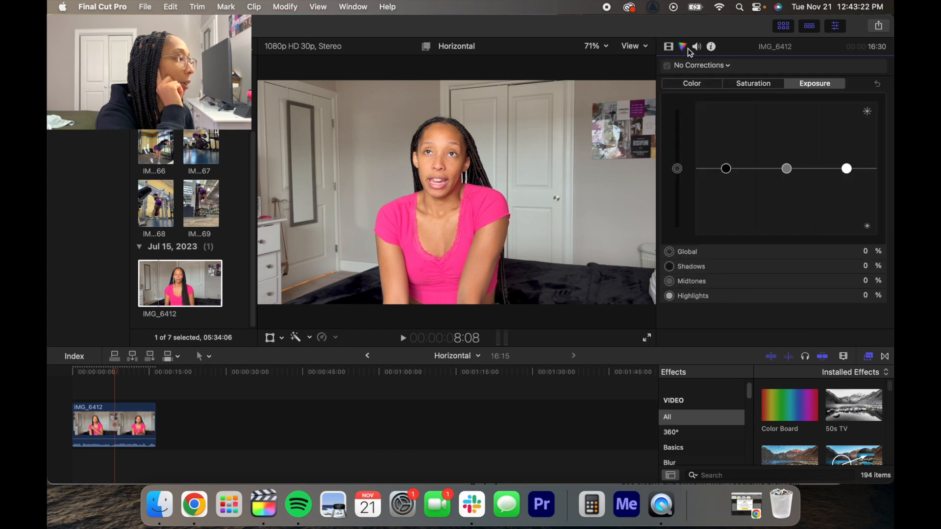
{"action": "left_click", "coordinate": [722, 69]}
{"action": "left_click", "coordinate": [721, 68]}
{"action": "left_click", "coordinate": [722, 69]}
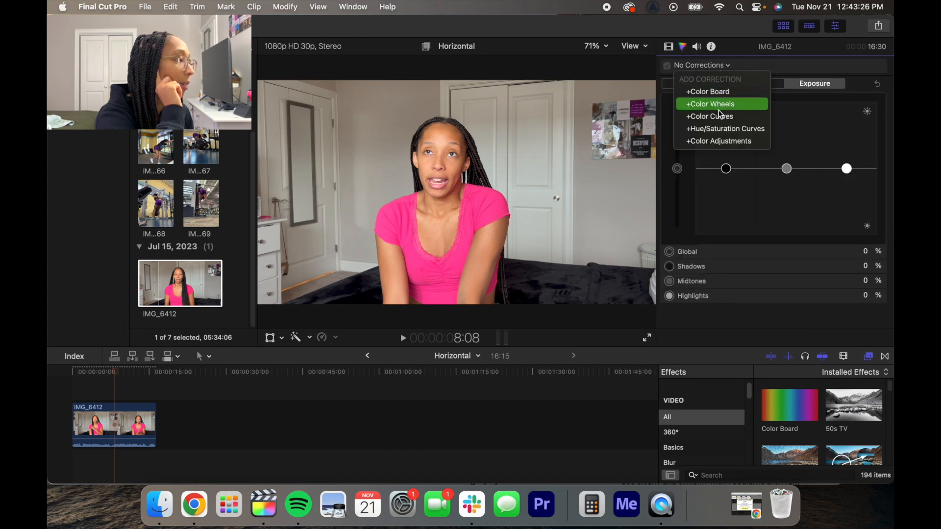
{"action": "left_click", "coordinate": [714, 90]}
{"action": "left_click", "coordinate": [712, 86]}
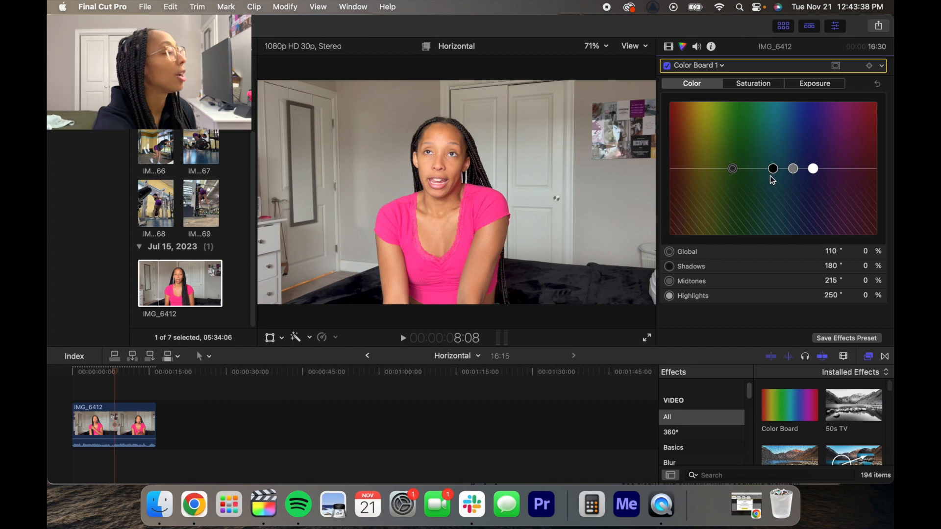
- Try Color Board saturation of 100% for shadows, -92% for midtones and -45% for highlights, and reset the adjustments
{"action": "left_click_drag", "start_coordinate": [773, 168], "coordinate": [736, 94]}
{"action": "left_click", "coordinate": [762, 84]}
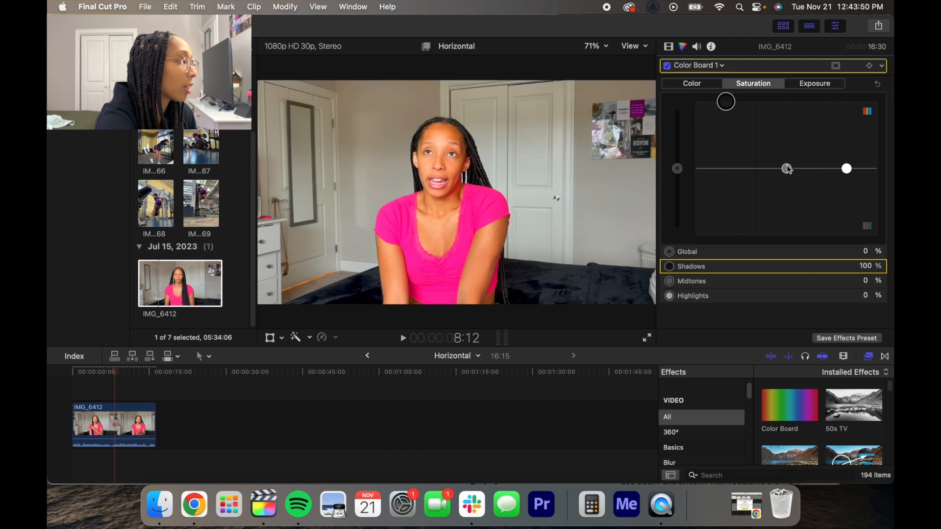
{"action": "left_click_drag", "start_coordinate": [787, 170], "coordinate": [792, 93]}
{"action": "left_click_drag", "start_coordinate": [851, 167], "coordinate": [847, 199]}
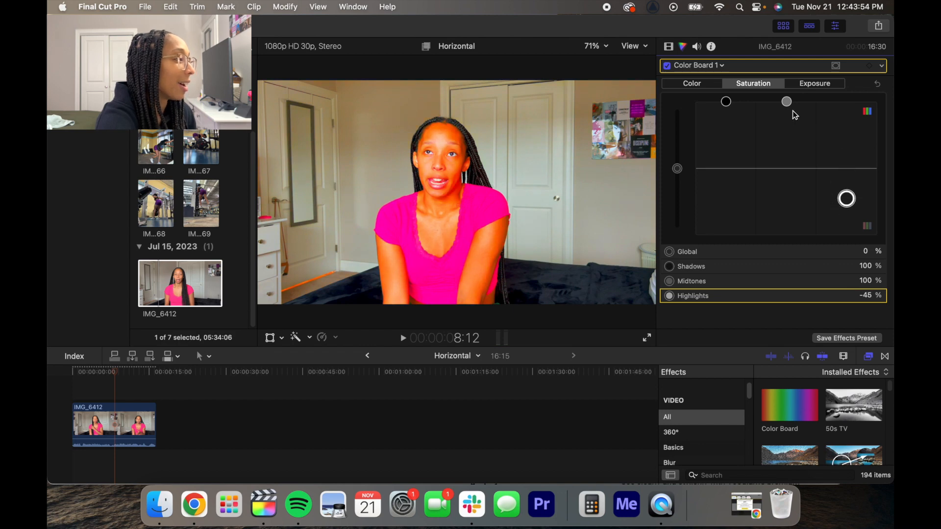
{"action": "left_click_drag", "start_coordinate": [787, 102], "coordinate": [786, 231]}
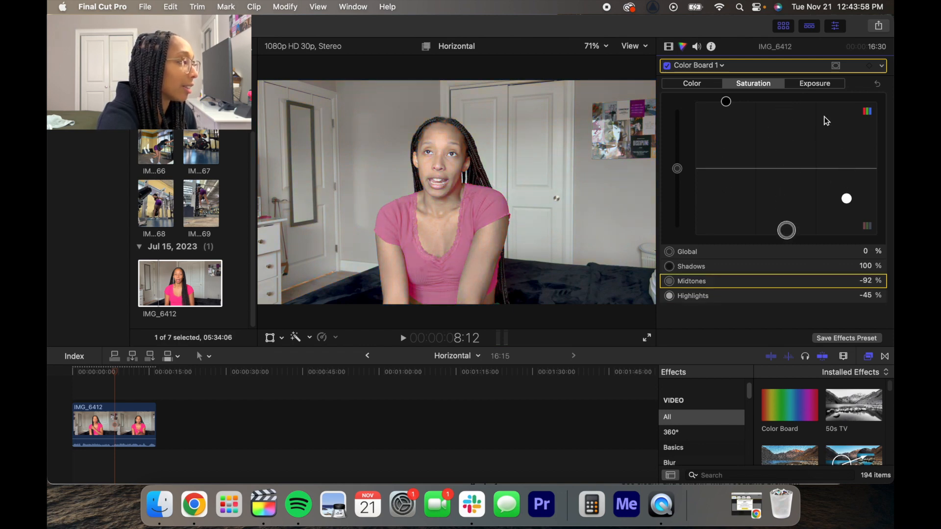
{"action": "left_click", "coordinate": [881, 87]}
- Set the Color Board shadows saturation to 13% for IMG_6412
{"action": "left_click", "coordinate": [819, 89]}
{"action": "left_click_drag", "start_coordinate": [846, 172], "coordinate": [793, 180]}
{"action": "mouse_move", "coordinate": [730, 171]}
{"action": "left_mouse_down"}
{"action": "mouse_move", "coordinate": [729, 182]}
{"action": "mouse_move", "coordinate": [730, 162]}
{"action": "left_mouse_up"}
{"action": "left_click", "coordinate": [755, 85]}
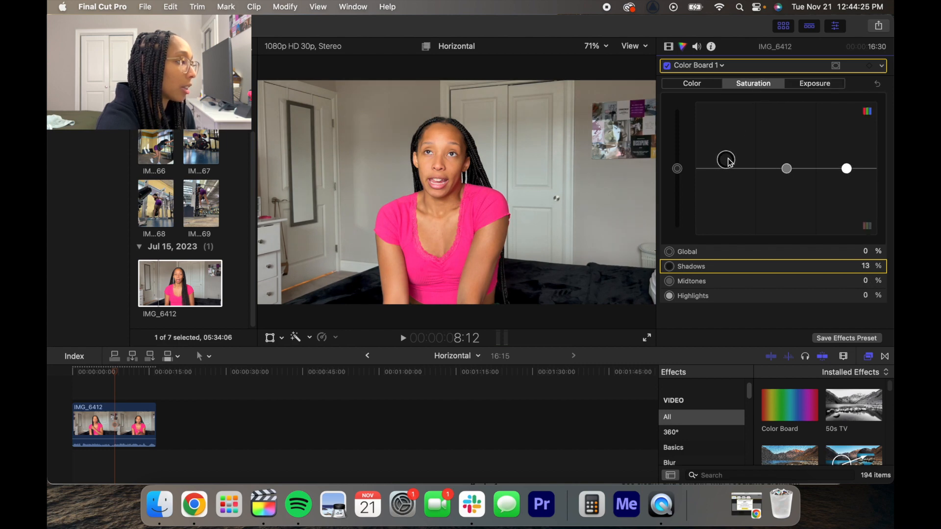
- Compare IMG_6412 with and without the Color Board correction, leaving the correction enabled
{"action": "left_click", "coordinate": [669, 69]}
{"action": "left_click", "coordinate": [669, 68]}
{"action": "left_click", "coordinate": [669, 68]}
{"action": "left_click", "coordinate": [668, 68]}
{"action": "left_click", "coordinate": [667, 66]}
{"action": "left_click", "coordinate": [668, 66]}
{"action": "left_click", "coordinate": [668, 66]}
{"action": "left_click", "coordinate": [668, 67]}
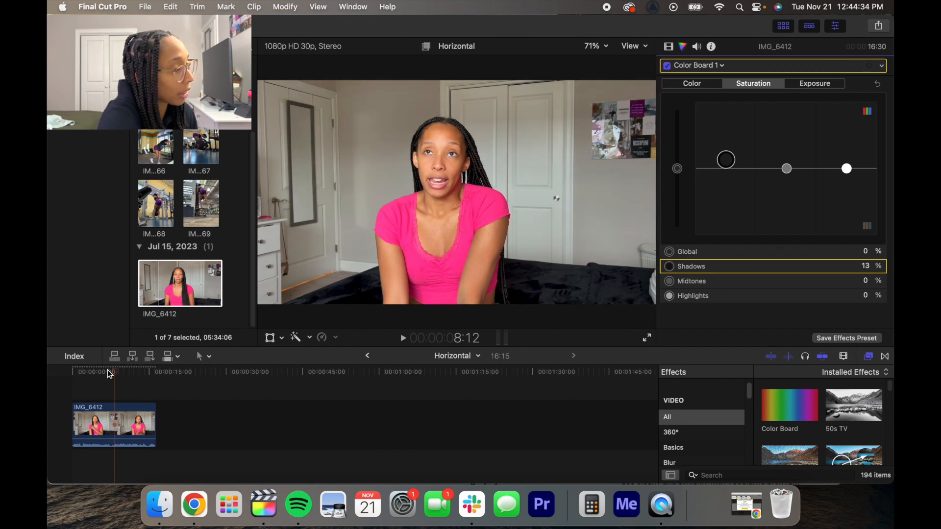
- Play IMG_6412, lower the clip's audio level and raise it again, and play on to check the sound
{"action": "left_click", "coordinate": [403, 339]}
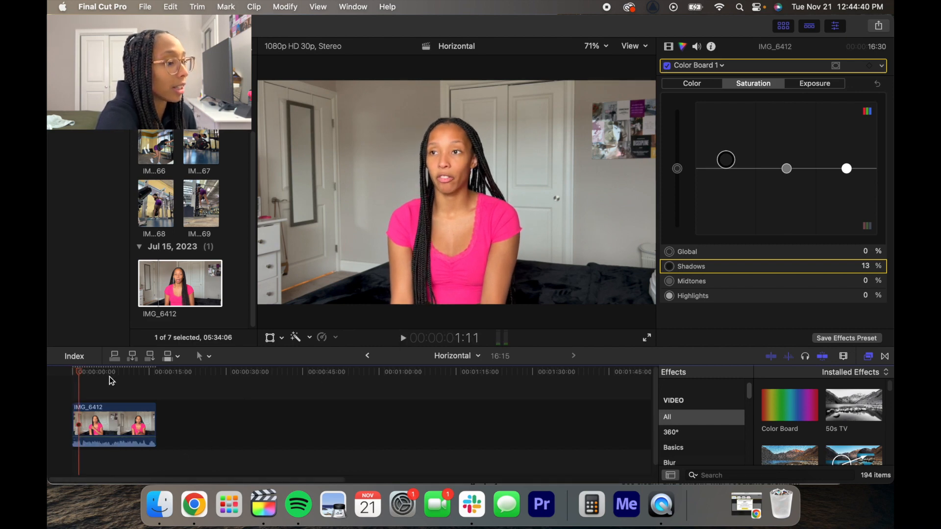
{"action": "left_click", "coordinate": [403, 339]}
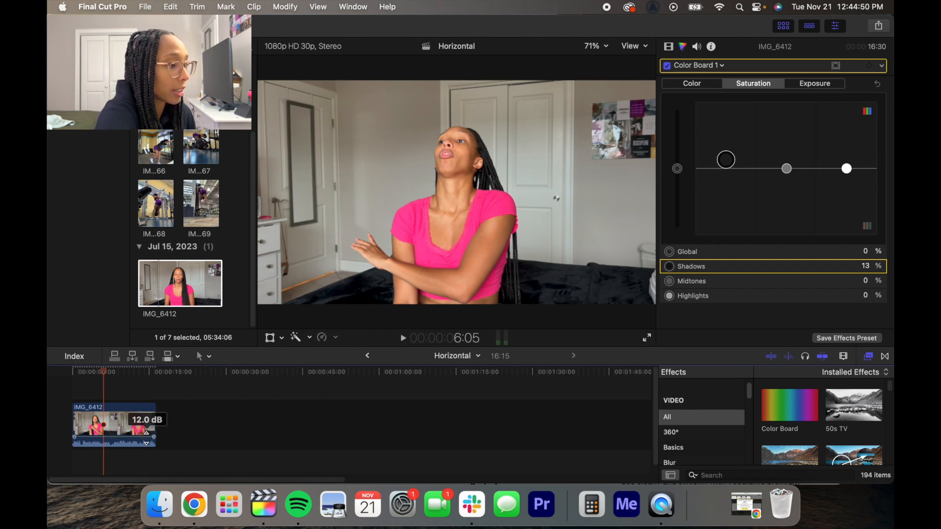
{"action": "mouse_move", "coordinate": [130, 438]}
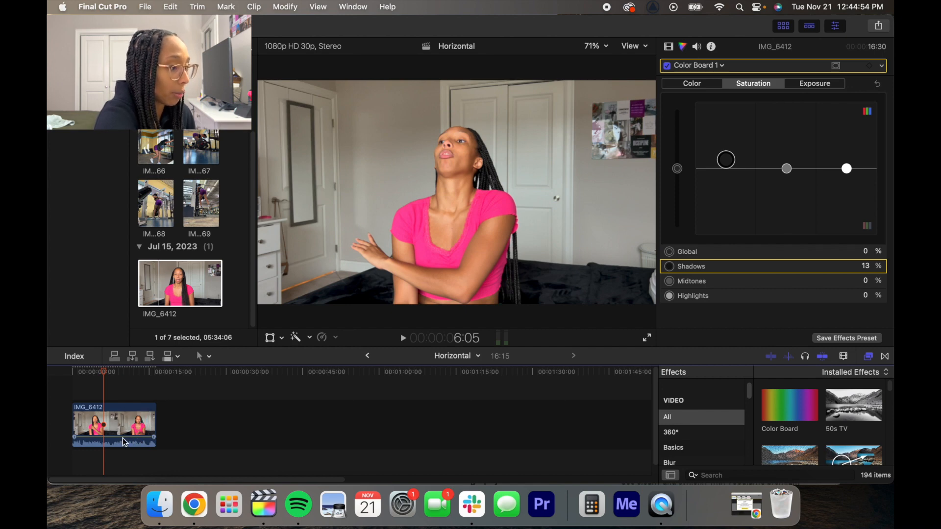
{"action": "left_click_drag", "start_coordinate": [123, 439], "coordinate": [123, 445]}
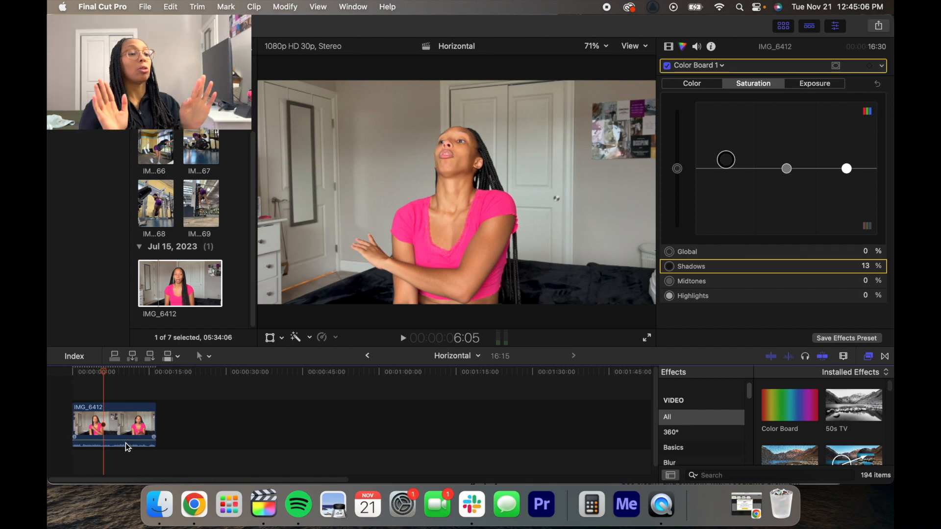
{"action": "left_click_drag", "start_coordinate": [124, 440], "coordinate": [125, 434]}
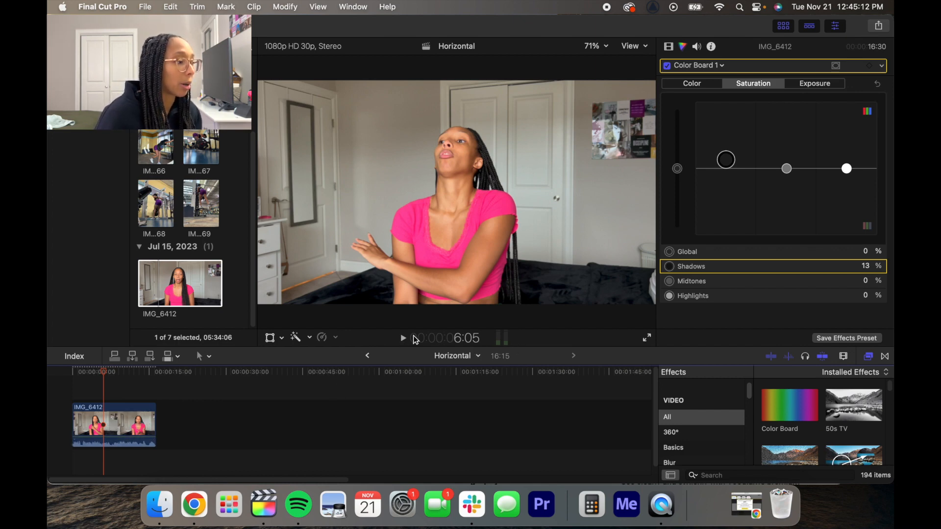
{"action": "key", "text": "space"}
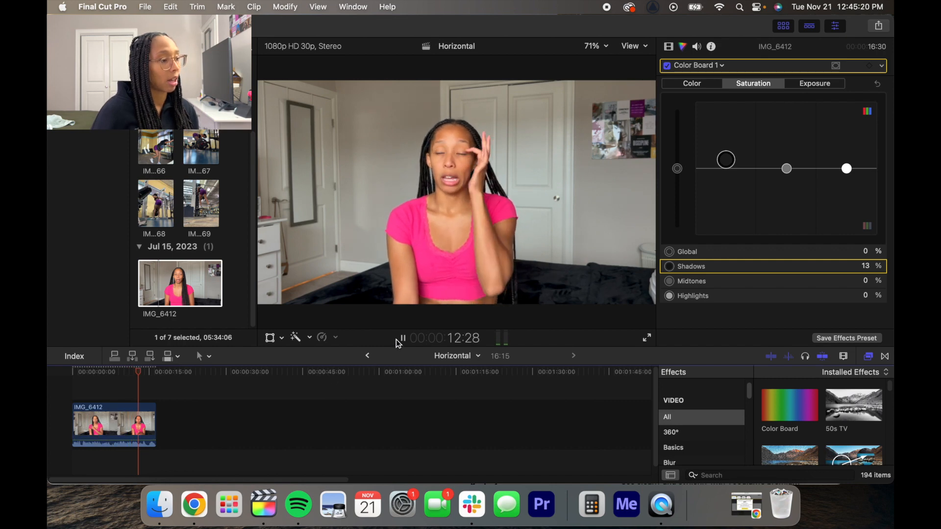
- Extend the end of IMG_6412 so the timeline runs 26:29, and skim through the lengthened clip
{"action": "left_click", "coordinate": [144, 428]}
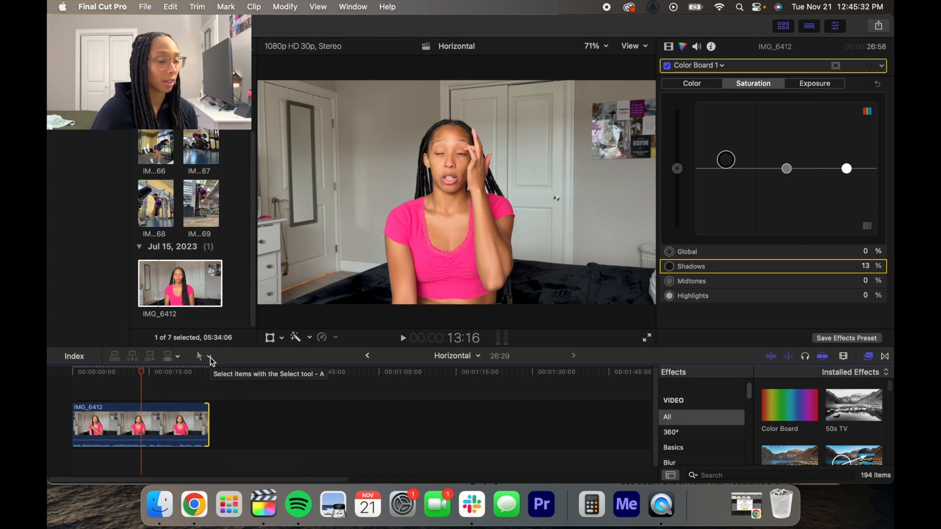
{"action": "left_click", "coordinate": [125, 371]}
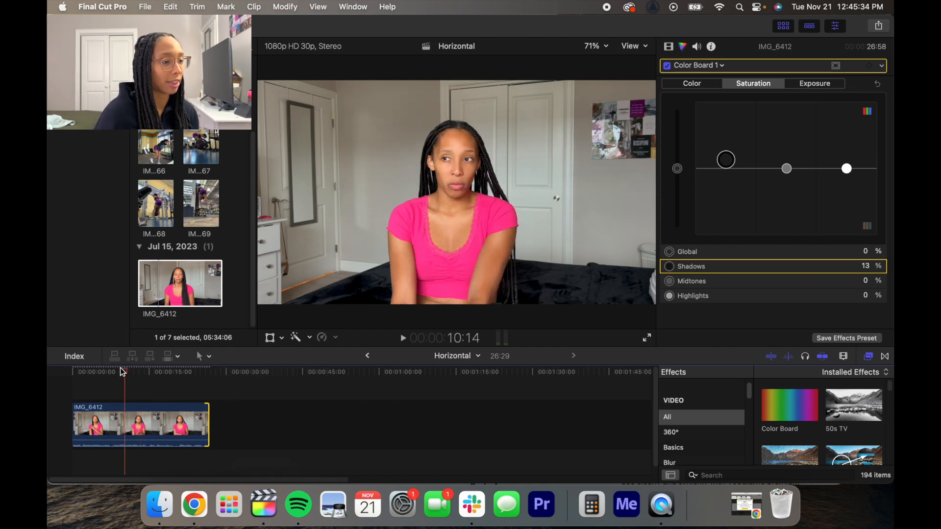
{"action": "left_click_drag", "start_coordinate": [133, 371], "coordinate": [203, 372]}
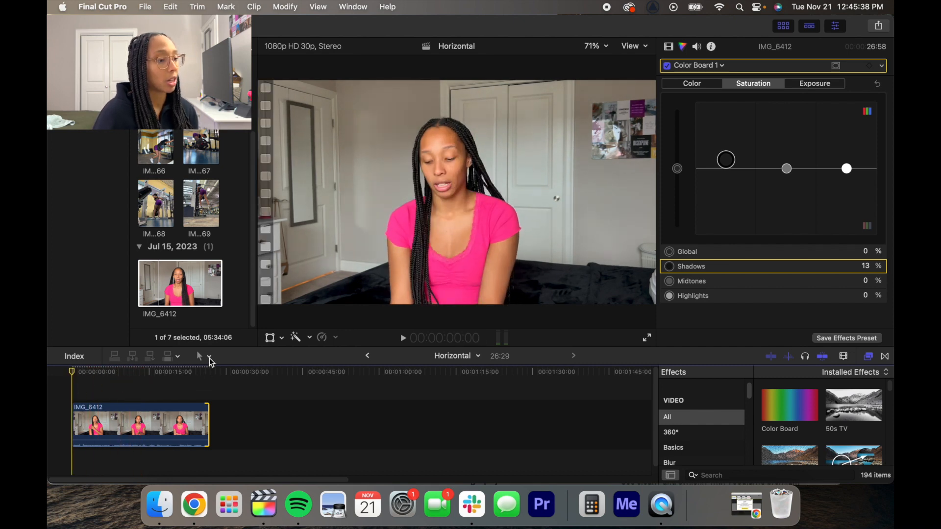
- Select a range about 10:14 long in the middle of IMG_6412 with Range Selection and lower its audio level
{"action": "left_click", "coordinate": [209, 357]}
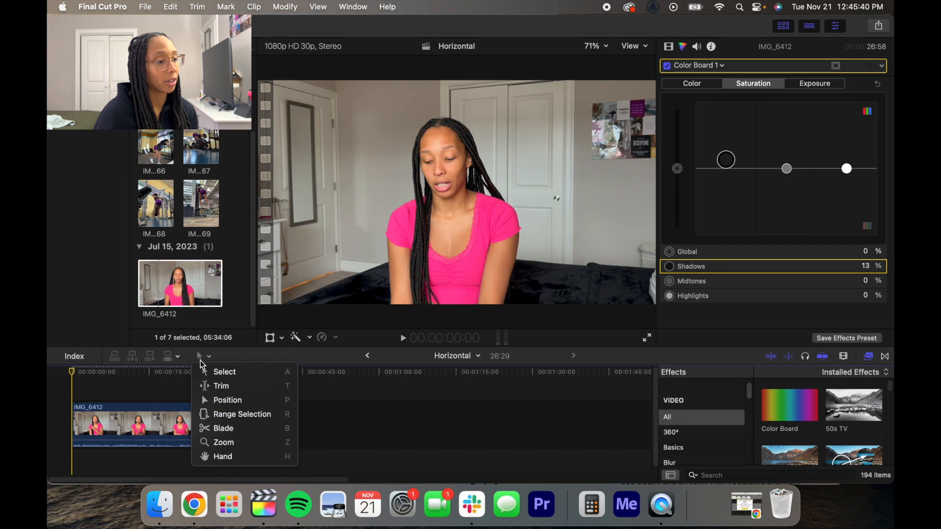
{"action": "left_click", "coordinate": [206, 368]}
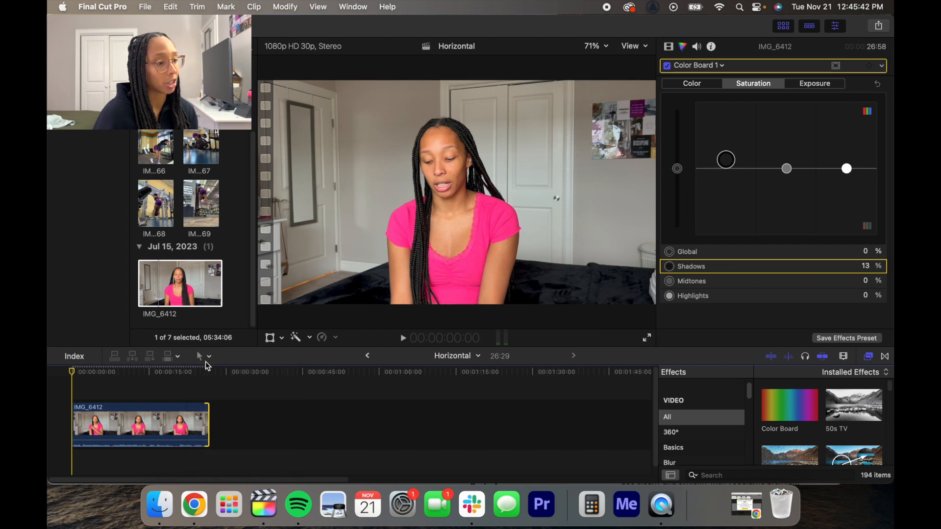
{"action": "left_click", "coordinate": [209, 357]}
{"action": "left_click", "coordinate": [212, 414]}
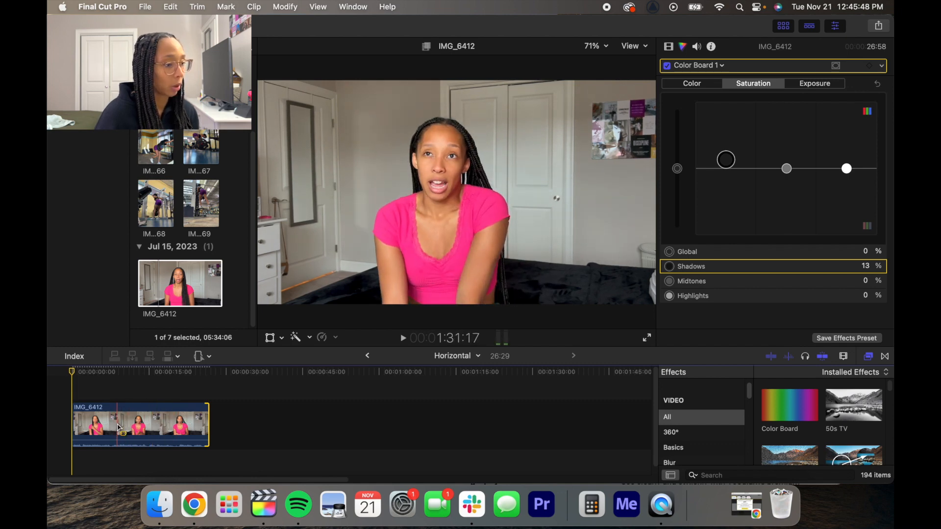
{"action": "left_click_drag", "start_coordinate": [114, 430], "coordinate": [143, 436]}
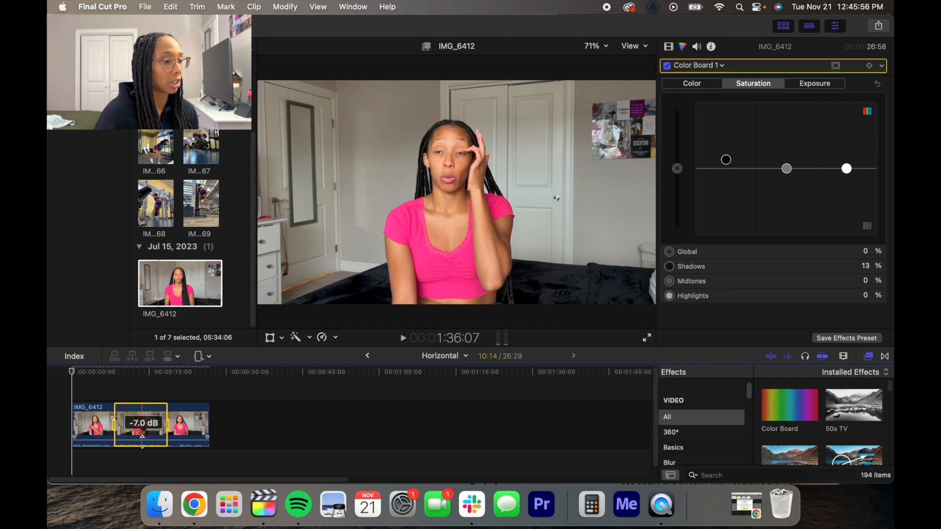
{"action": "mouse_move", "coordinate": [141, 444]}
{"action": "left_mouse_down"}
{"action": "mouse_move", "coordinate": [141, 433]}
{"action": "mouse_move", "coordinate": [135, 442]}
{"action": "left_mouse_up"}
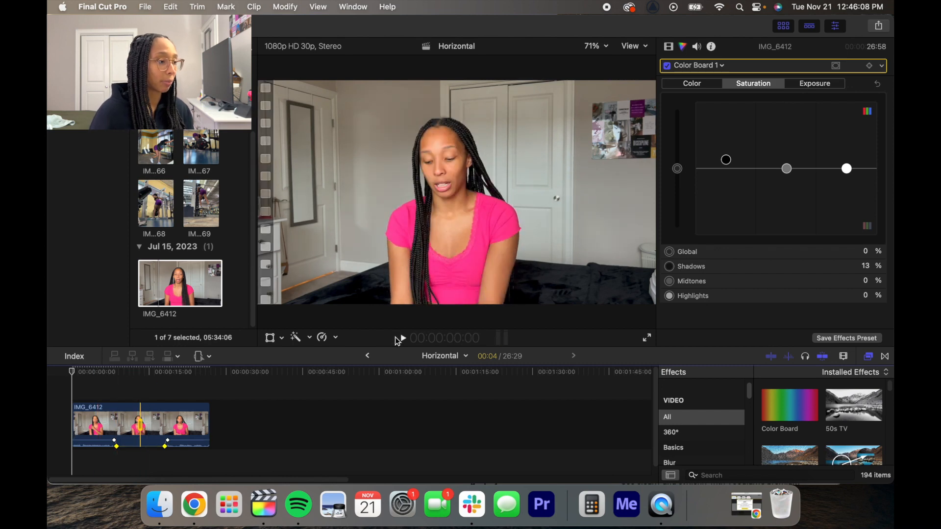
- Play the clip from the start through the lowered audio range and switch back to the Select tool
{"action": "left_click", "coordinate": [397, 341]}
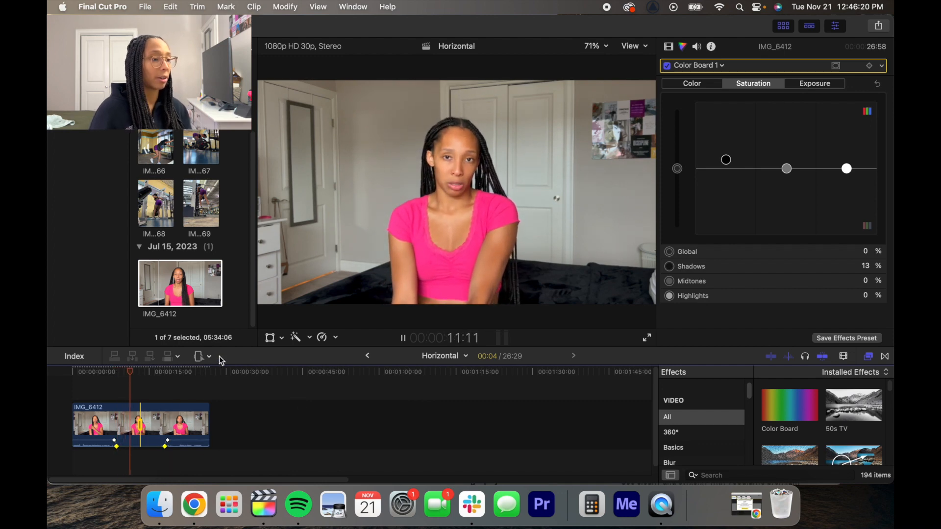
{"action": "left_click", "coordinate": [206, 356]}
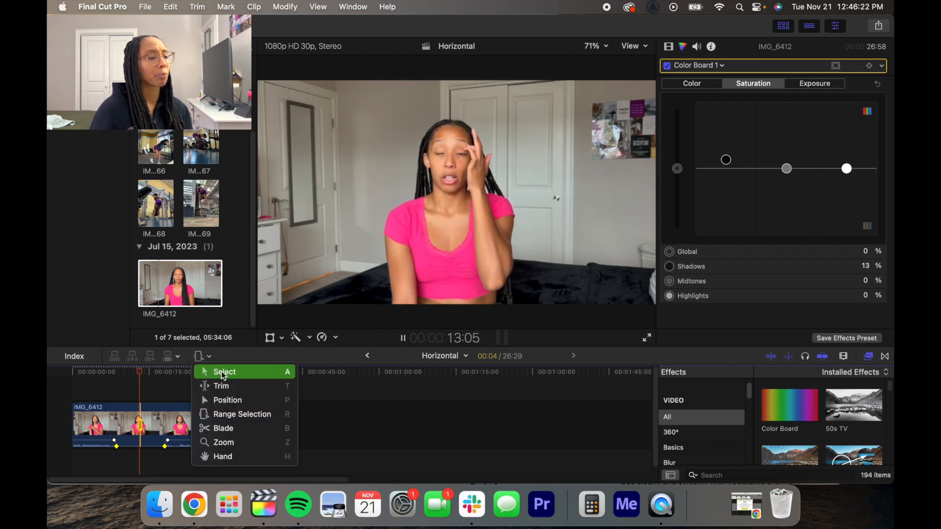
{"action": "left_click", "coordinate": [222, 372]}
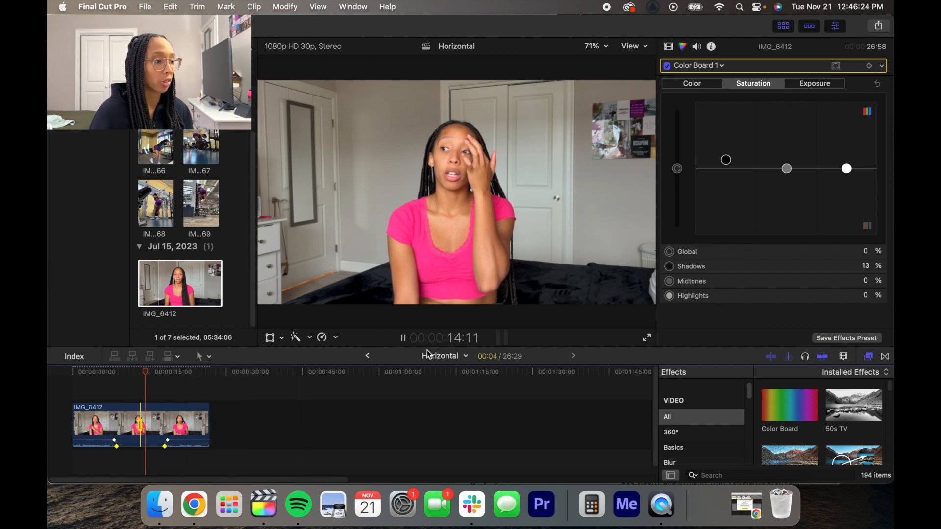
{"action": "left_click", "coordinate": [402, 338]}
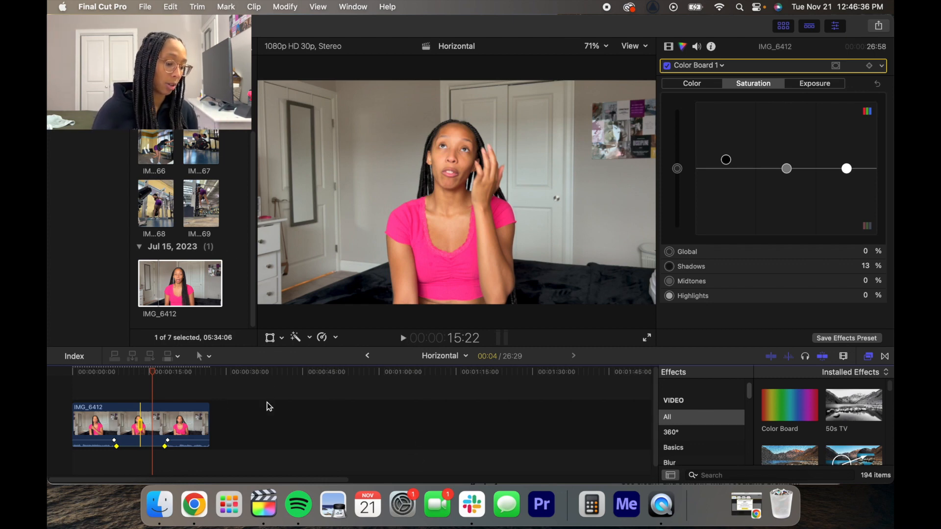
- Return to the start of the timeline and undo the range's audio change and the clip extension
{"action": "key", "text": "Home"}
{"action": "key", "text": "super+z"}
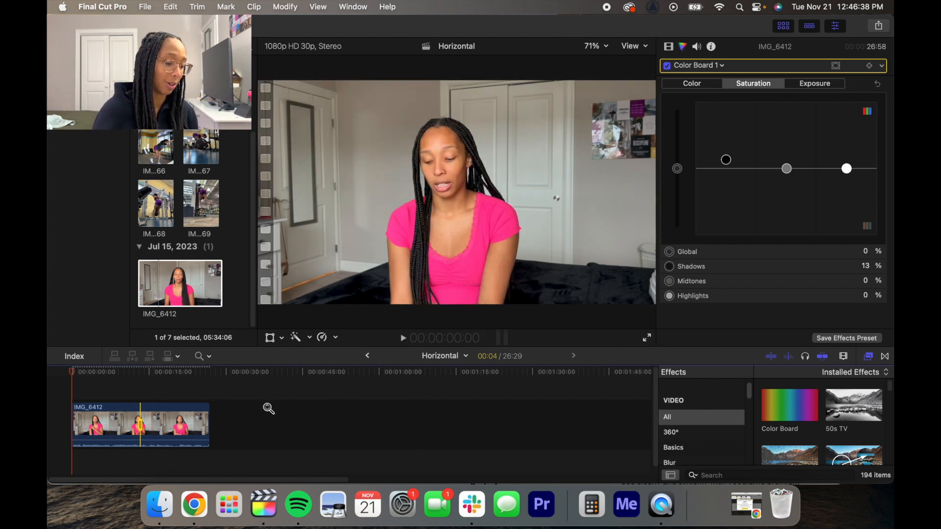
{"action": "key", "text": "super+z"}
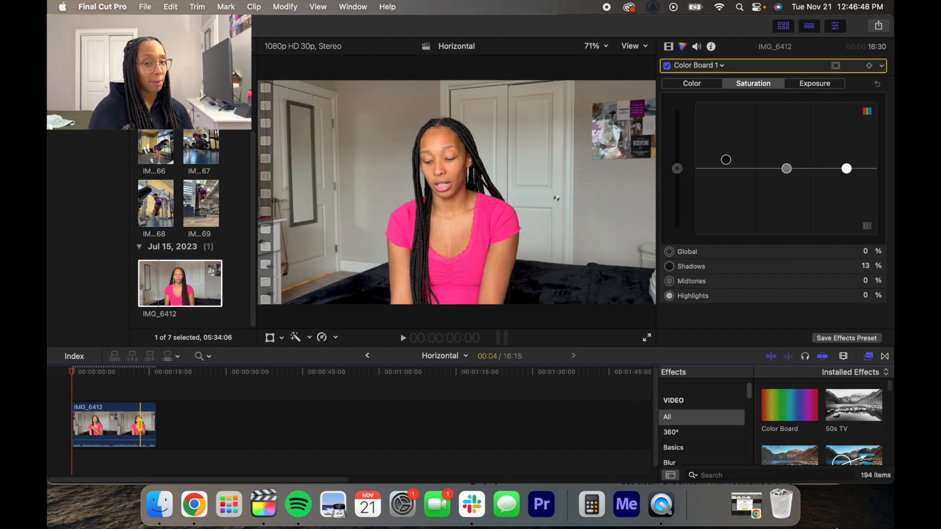
- Add the Fade To Color dissolve transition at the end of IMG_6412 and play the ending
{"action": "left_click", "coordinate": [885, 357]}
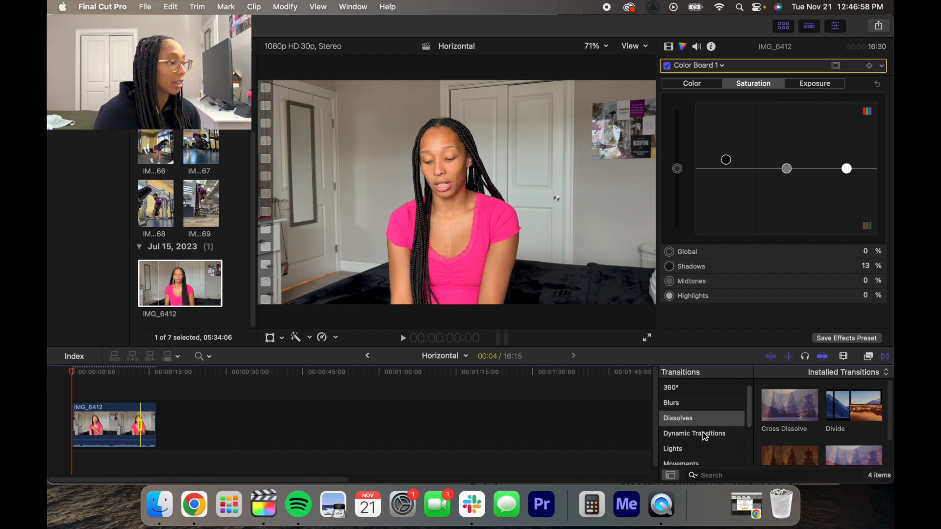
{"action": "scroll", "coordinate": [789, 427], "scroll_direction": "down", "scroll_amount": 2}
{"action": "left_click_drag", "start_coordinate": [789, 429], "coordinate": [154, 425]}
{"action": "left_click_drag", "start_coordinate": [73, 375], "coordinate": [139, 374]}
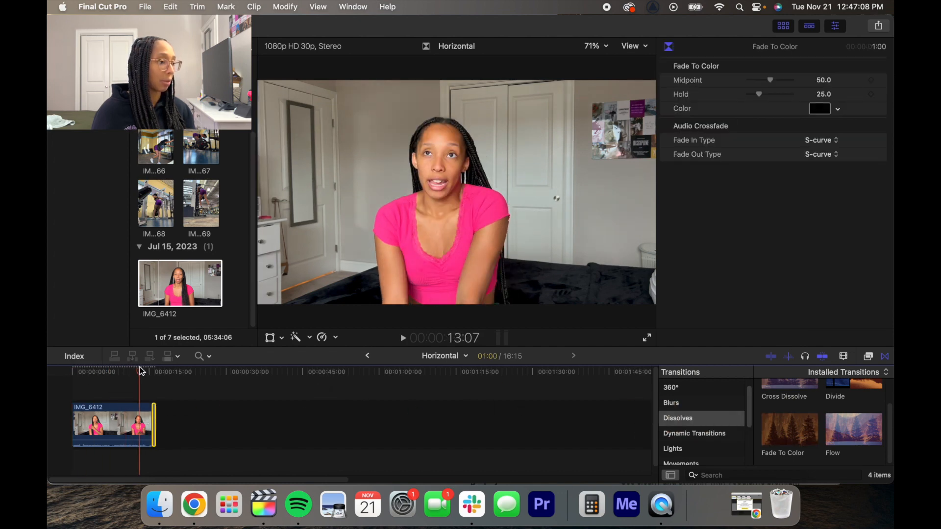
{"action": "left_click", "coordinate": [403, 339]}
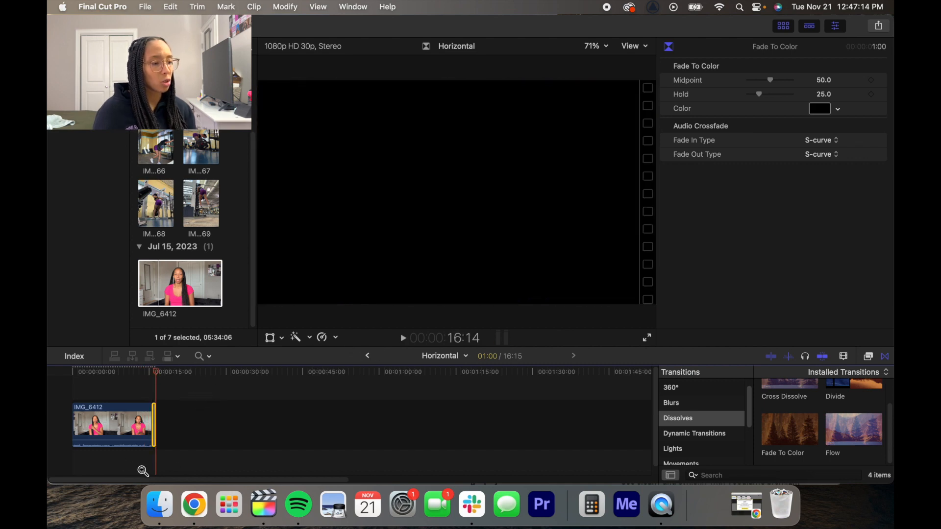
- Switch to the Select tool and magnify the timeline around the Fade To Color transition at the clip's end
{"action": "left_click", "coordinate": [208, 358]}
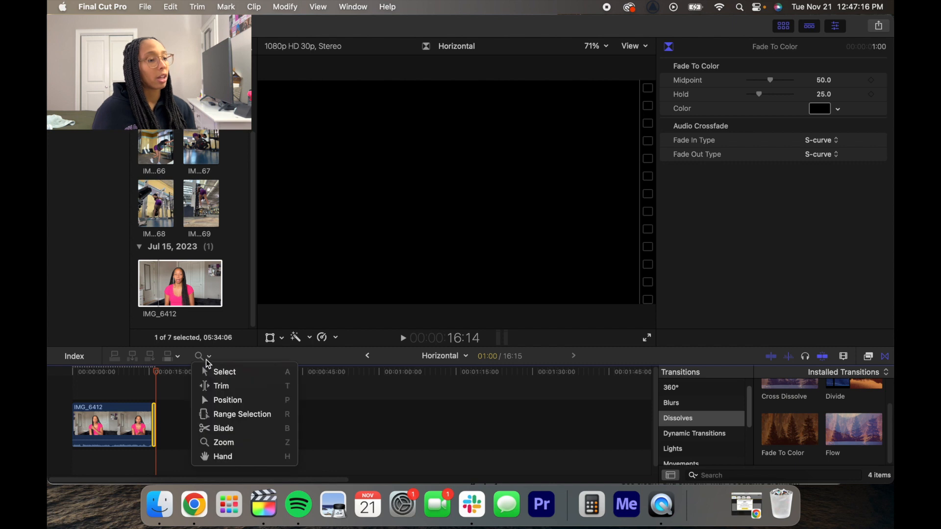
{"action": "left_click", "coordinate": [212, 374]}
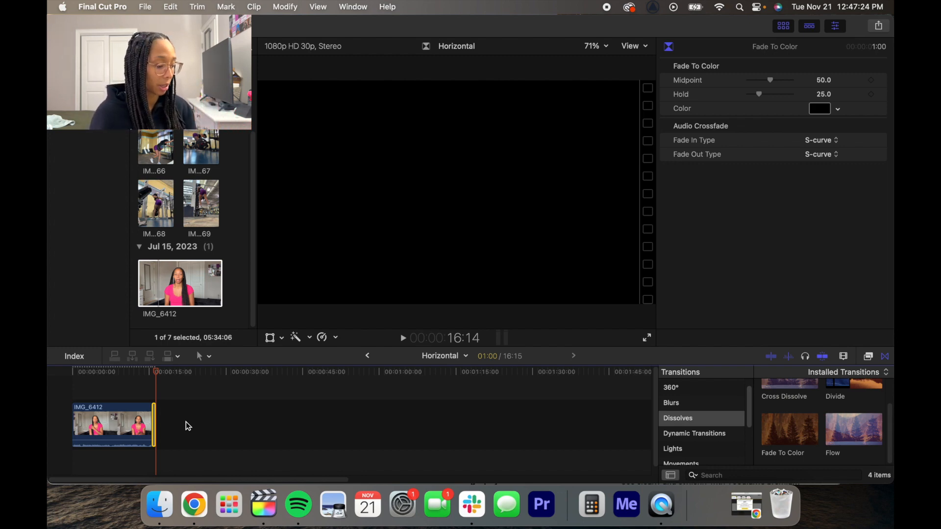
{"action": "key", "text": "super+equal"}
{"action": "key", "text": "super+equal"}
{"action": "key", "text": "super+equal"}
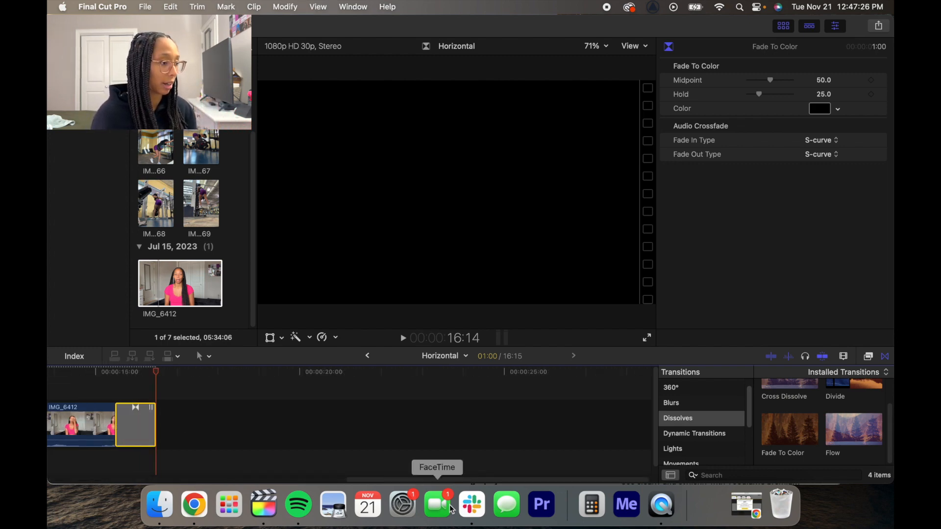
{"action": "left_click_drag", "start_coordinate": [401, 480], "coordinate": [263, 467]}
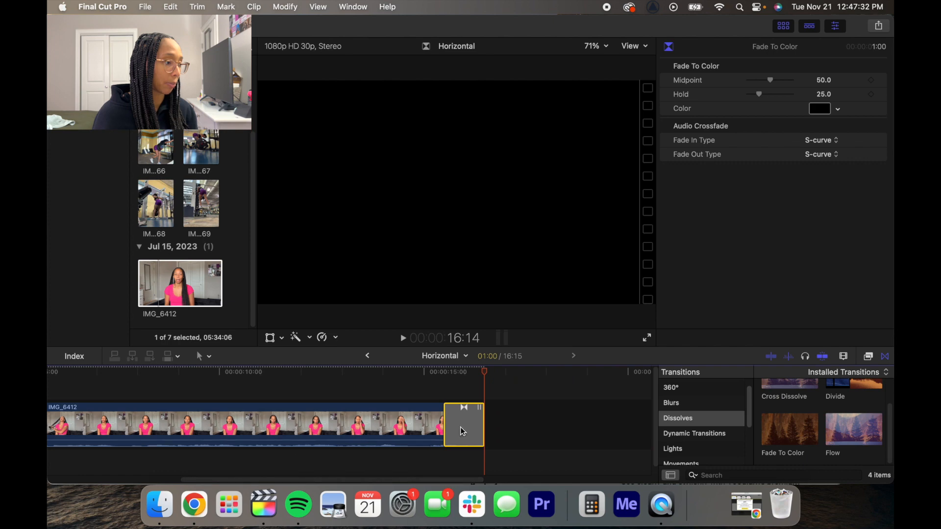
- Lengthen the Fade To Color transition at the end of IMG_6412 to 2:11 and play the ending
{"action": "left_click_drag", "start_coordinate": [447, 428], "coordinate": [389, 426]}
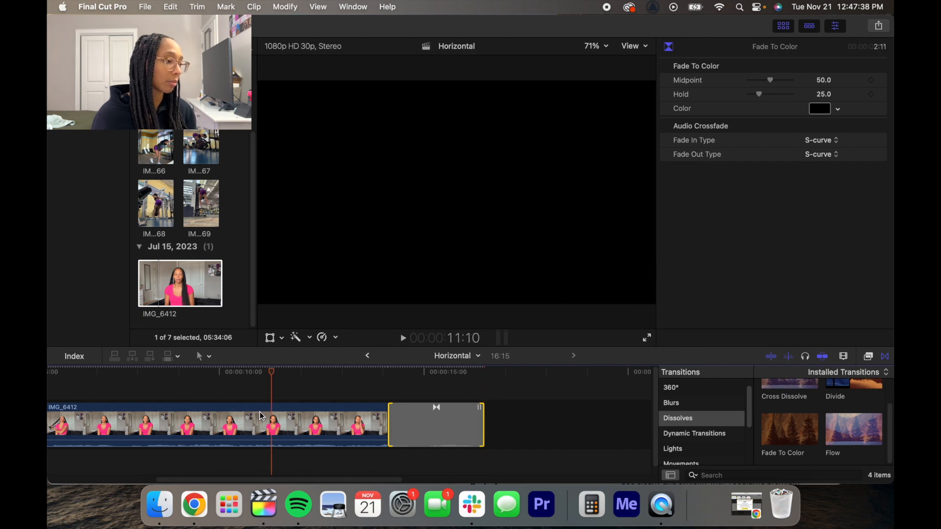
{"action": "left_click", "coordinate": [255, 383]}
{"action": "left_click", "coordinate": [404, 338]}
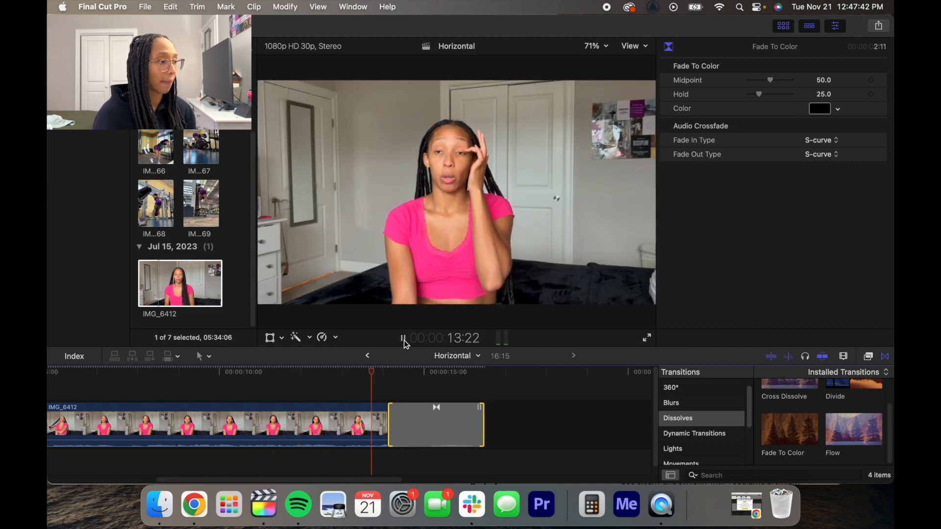
{"action": "left_click", "coordinate": [404, 338]}
- Expand the audio beneath the Fade To Color transition and collapse it again
{"action": "right_click", "coordinate": [441, 433]}
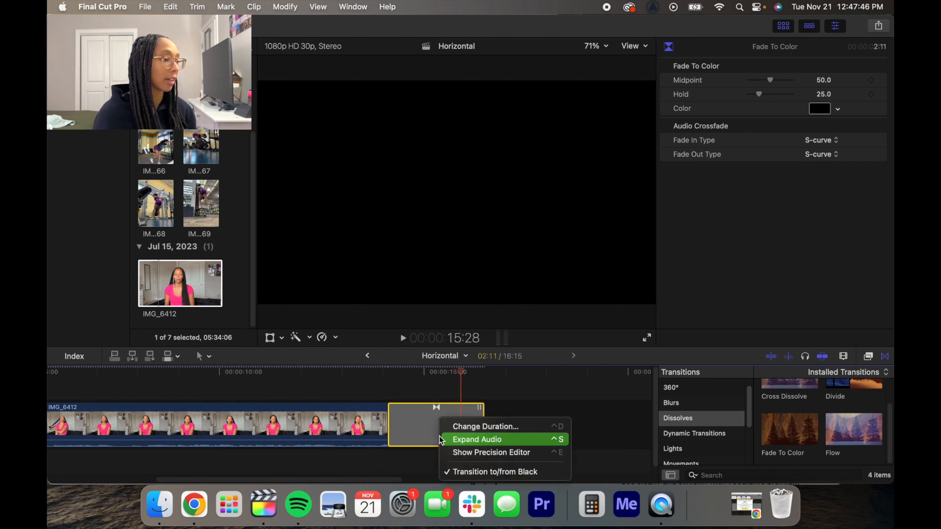
{"action": "left_click", "coordinate": [454, 441]}
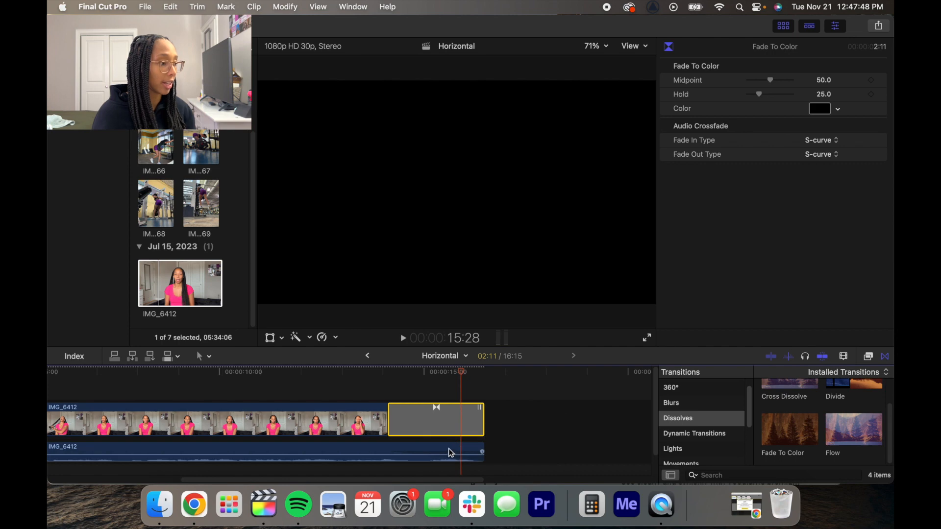
{"action": "right_click", "coordinate": [440, 413]}
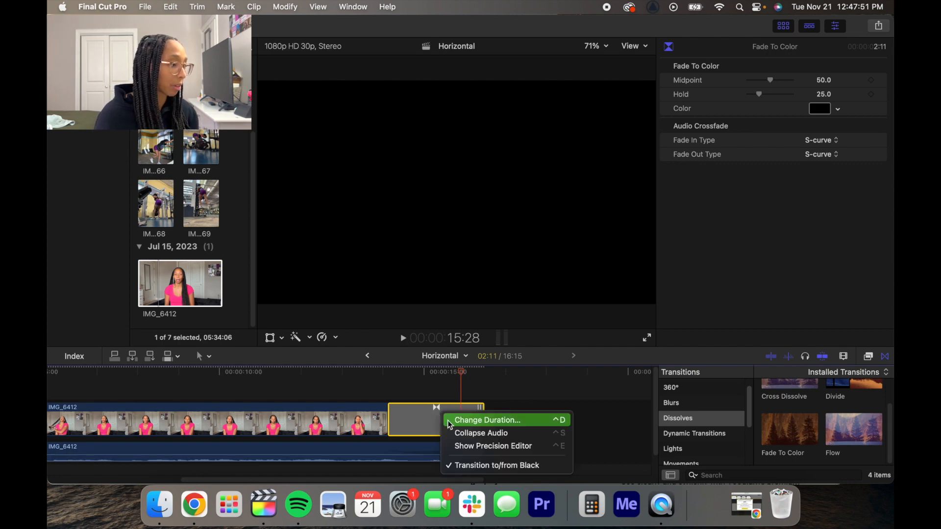
{"action": "left_click", "coordinate": [469, 434]}
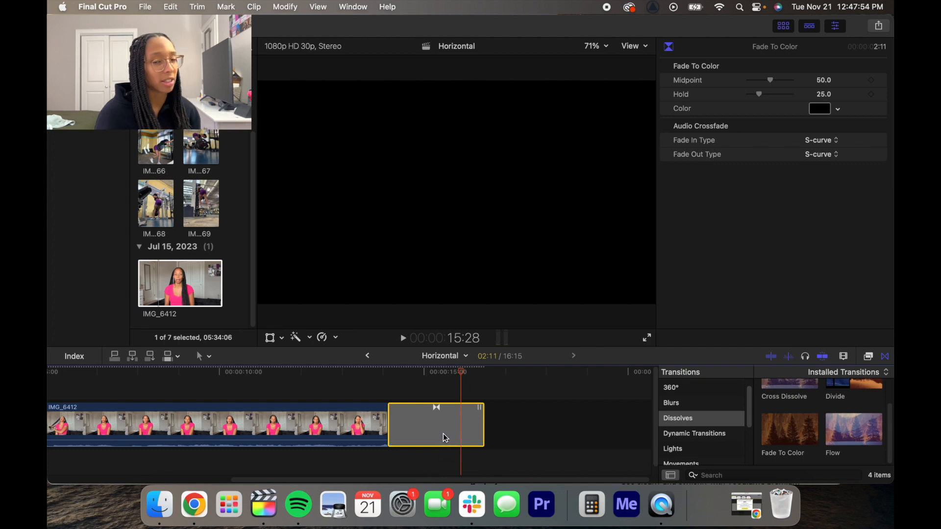
- Delete the Fade To Color transition from the end of IMG_6412
{"action": "key", "text": "Delete"}
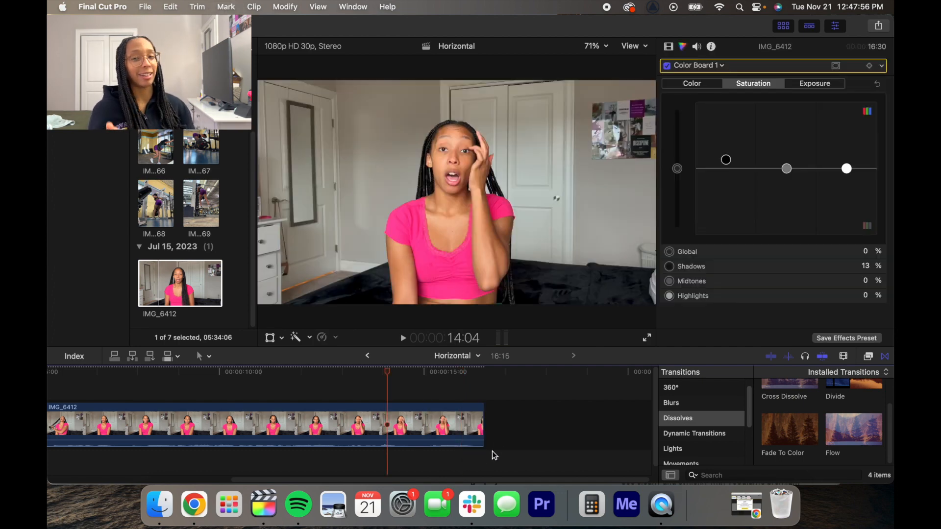
{"action": "key", "text": "super+minus"}
{"action": "key", "text": "super+minus"}
{"action": "key", "text": "super+minus"}
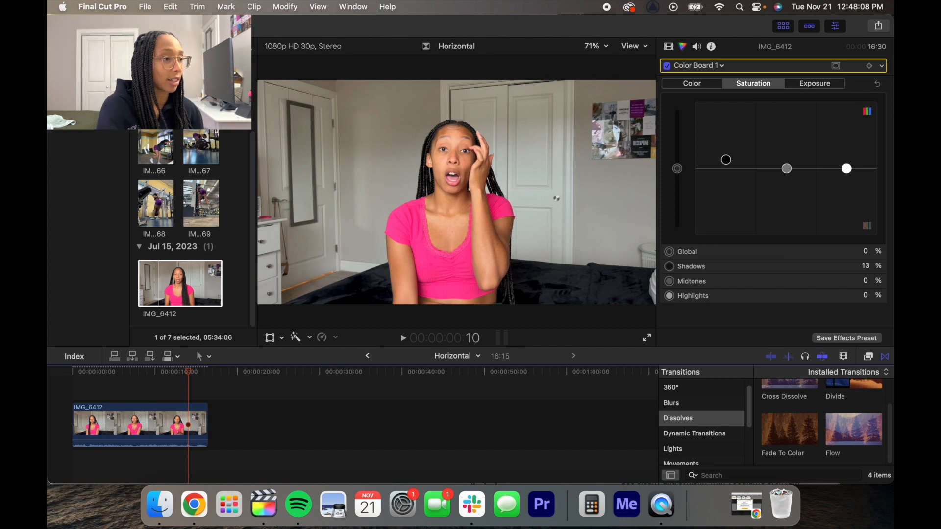
- Browse the available title categories, including 3D, creative titles, Elements, Modern Titles and 360° titles
{"action": "key", "text": "alt+super+1"}
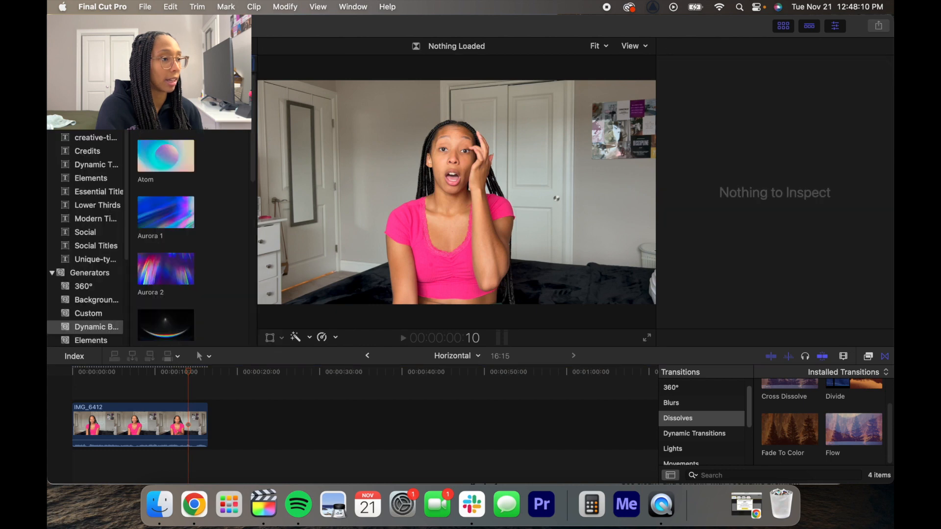
{"action": "scroll", "coordinate": [78, 215], "scroll_direction": "up", "scroll_amount": 1}
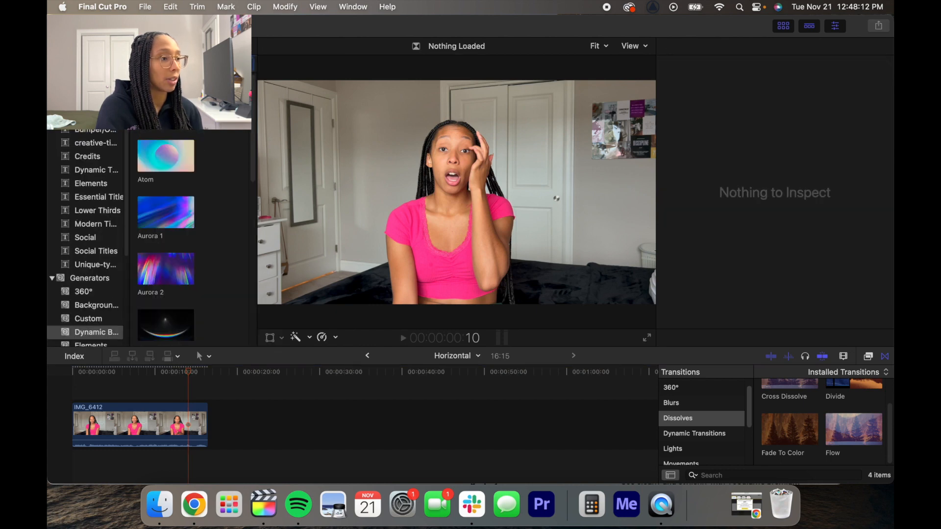
{"action": "left_click", "coordinate": [81, 89]}
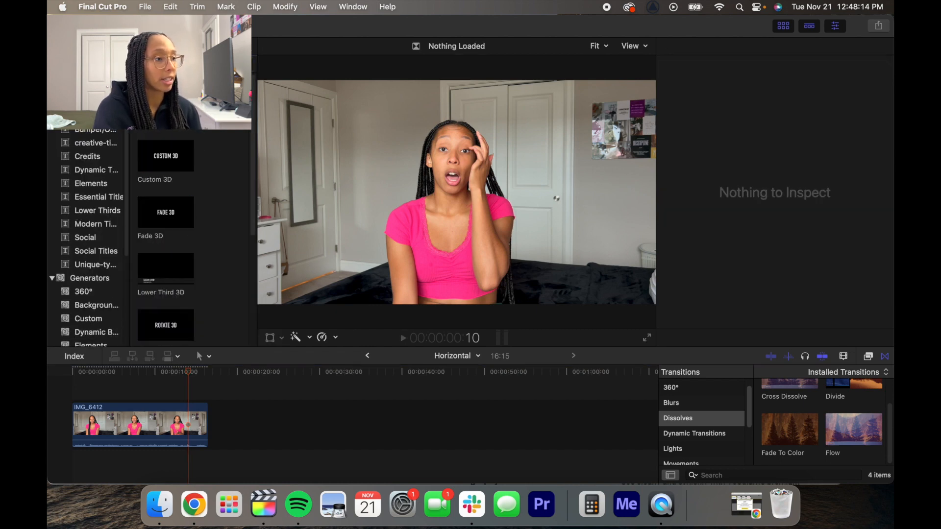
{"action": "left_click", "coordinate": [93, 131]}
{"action": "left_click", "coordinate": [94, 143]}
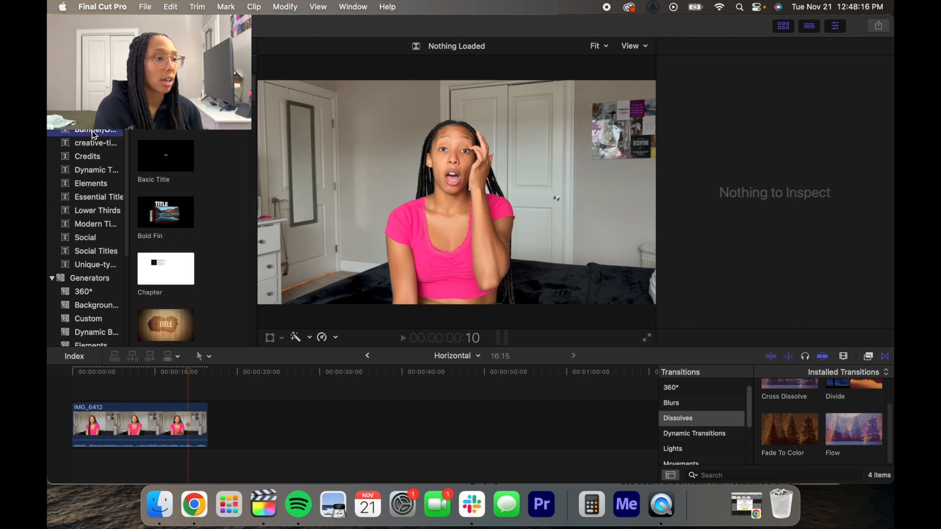
{"action": "left_click", "coordinate": [95, 154]}
{"action": "left_click", "coordinate": [94, 143]}
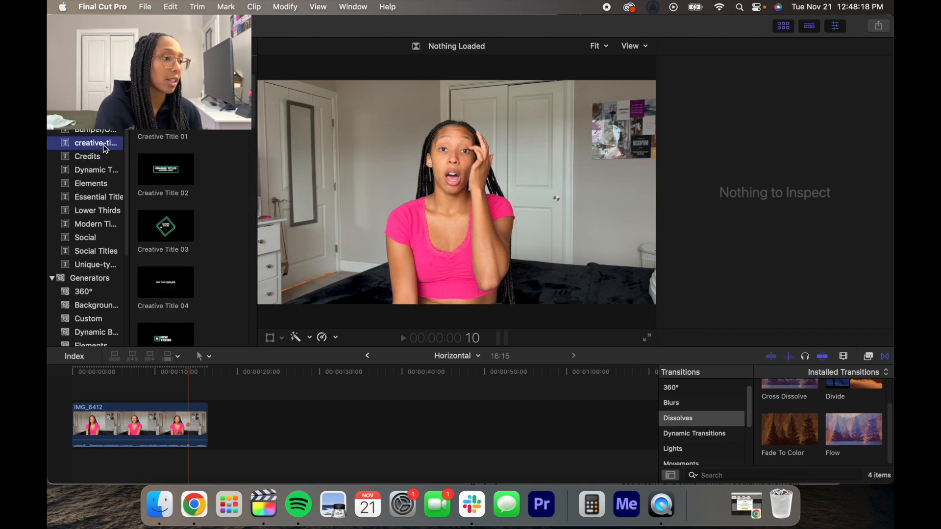
{"action": "left_click", "coordinate": [90, 184]}
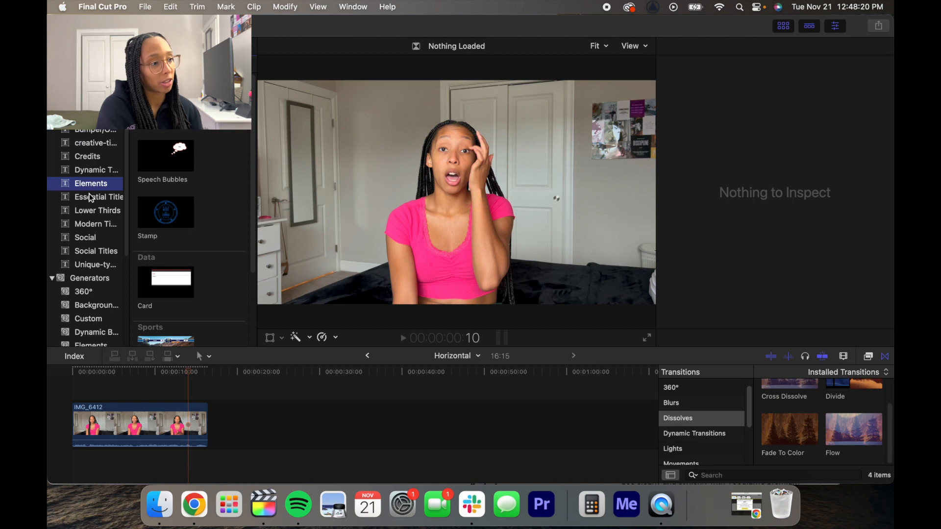
{"action": "left_click", "coordinate": [79, 226]}
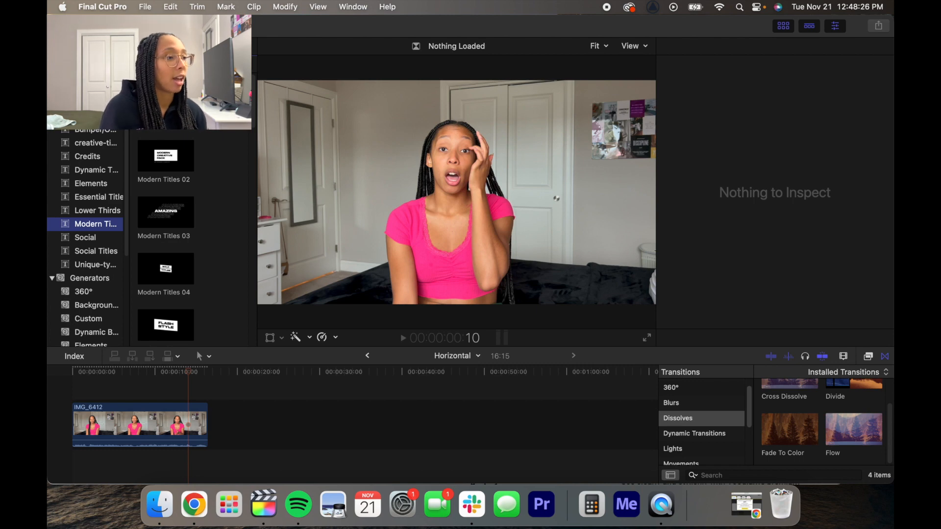
{"action": "left_click", "coordinate": [83, 292]}
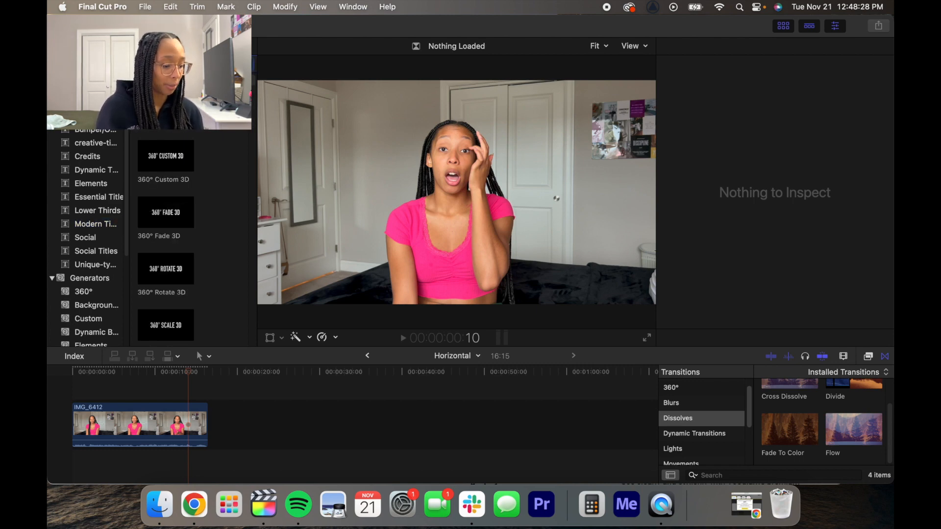
- Search the titles for Custom and place the Custom title above the middle of the IMG_6412 clip
{"action": "type", "text": "basic"}
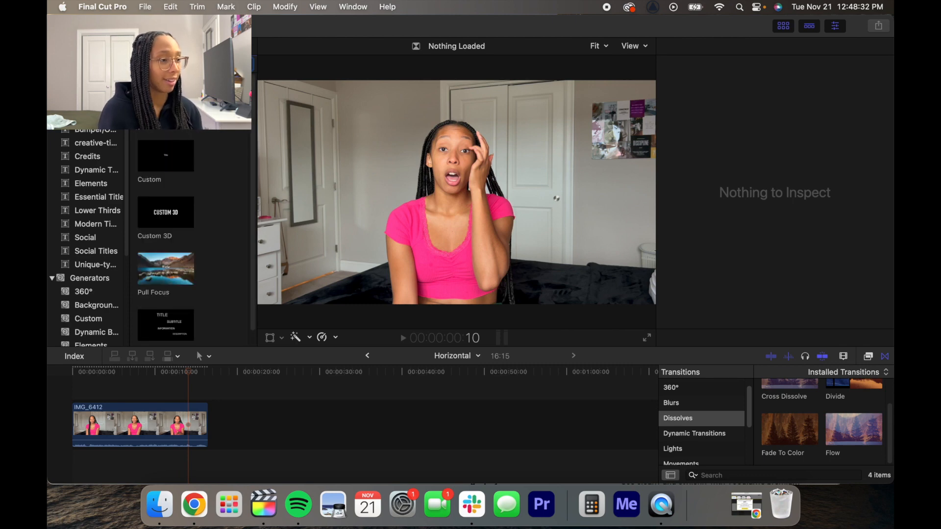
{"action": "left_click_drag", "start_coordinate": [172, 156], "coordinate": [157, 384]}
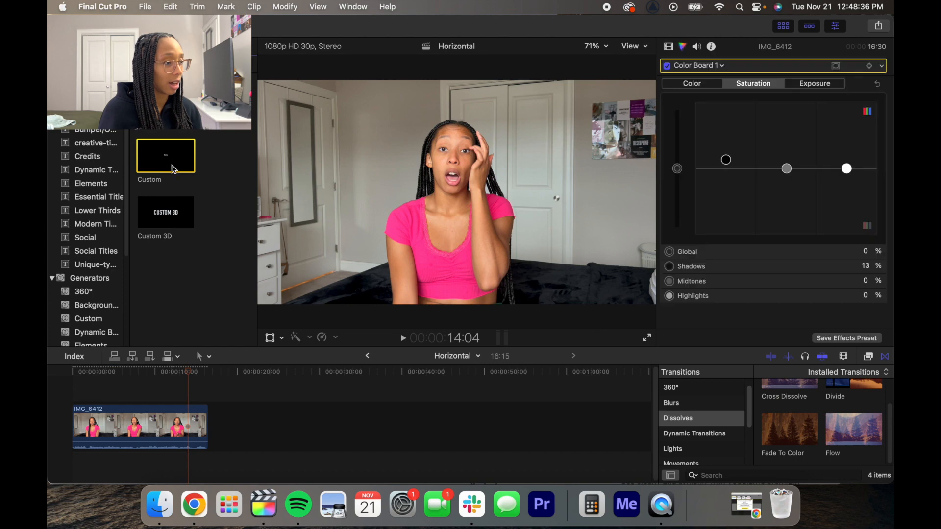
{"action": "left_click_drag", "start_coordinate": [165, 161], "coordinate": [146, 378]}
- Change the title text to THIS IS A TITLE GIRRRRL and place it above the woman's head, at about X -78, Y 366 px
{"action": "left_click_drag", "start_coordinate": [452, 197], "coordinate": [372, 140]}
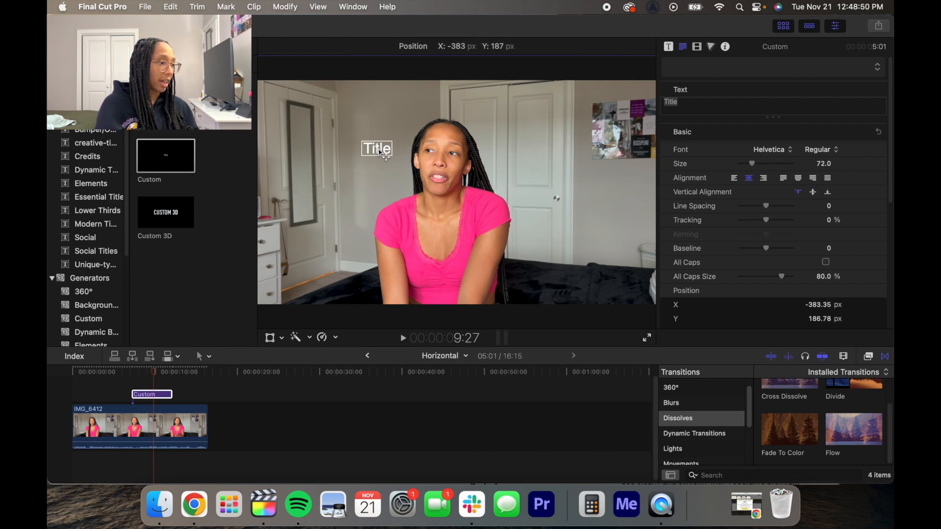
{"action": "type", "text": "Titl"}
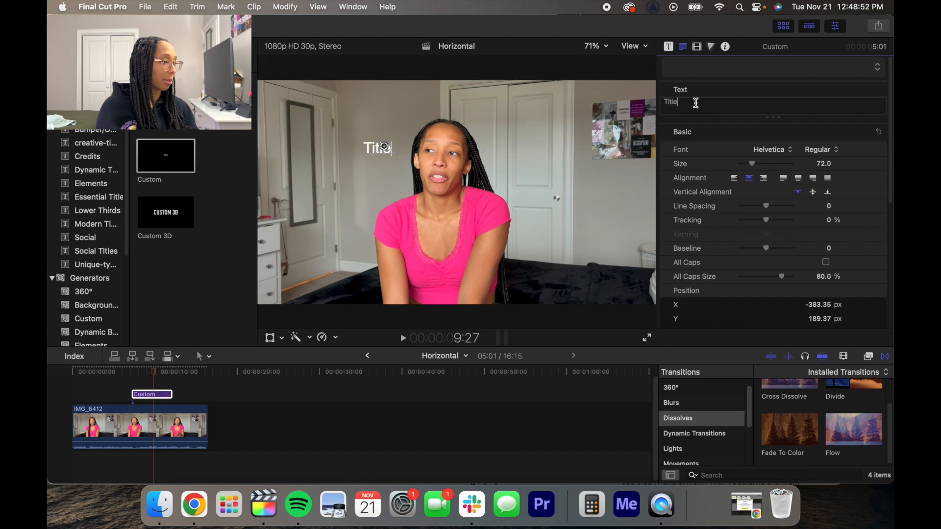
{"action": "type", "text": "TH"}
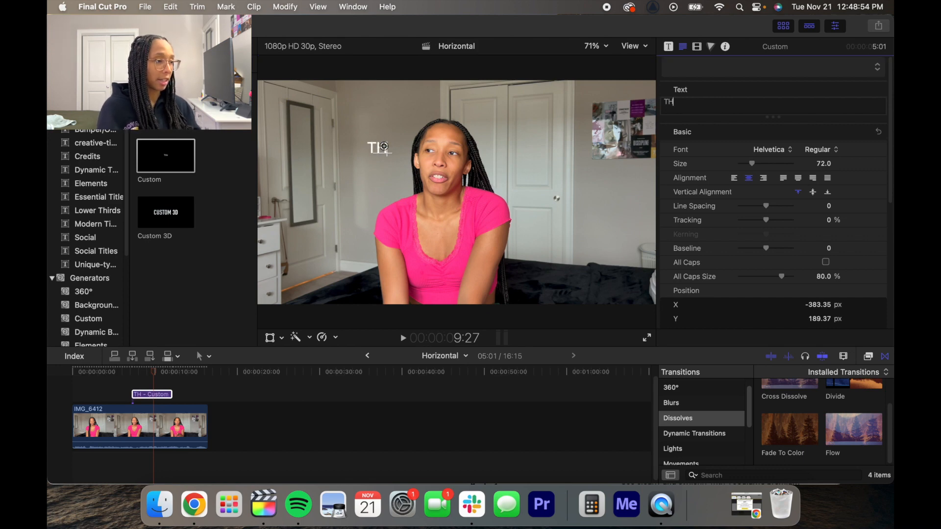
{"action": "type", "text": "IS IS A TITLE GIRRRRL"}
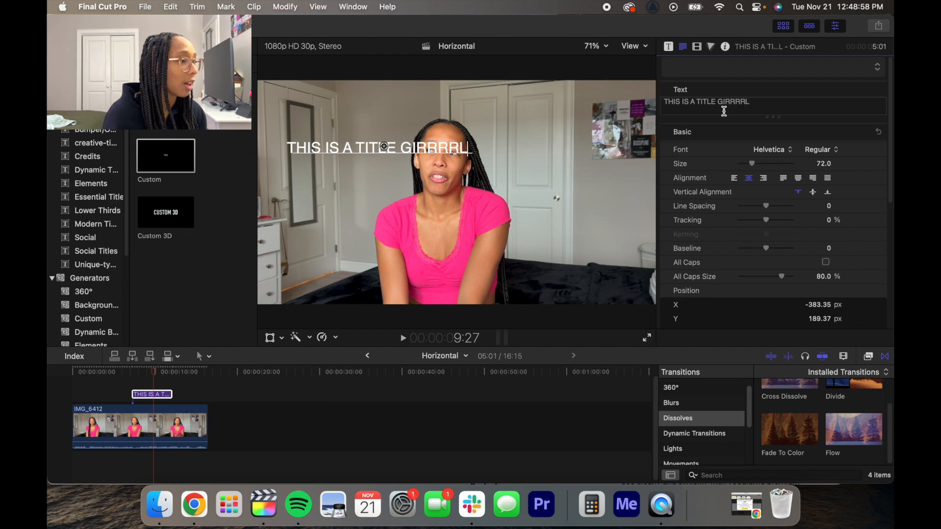
{"action": "left_click_drag", "start_coordinate": [384, 147], "coordinate": [448, 110]}
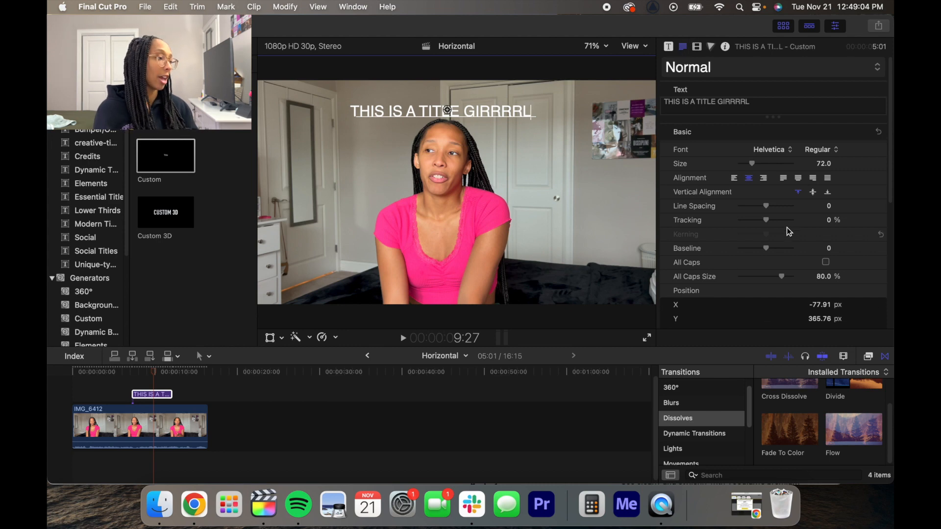
- Set the title's size to 56 with right alignment, 3.25% tracking and a line spacing of 28
{"action": "mouse_move", "coordinate": [753, 165]}
{"action": "left_mouse_down"}
{"action": "mouse_move", "coordinate": [762, 164]}
{"action": "mouse_move", "coordinate": [751, 163]}
{"action": "mouse_move", "coordinate": [744, 179]}
{"action": "left_mouse_up"}
{"action": "left_click", "coordinate": [734, 179]}
{"action": "left_click", "coordinate": [750, 179]}
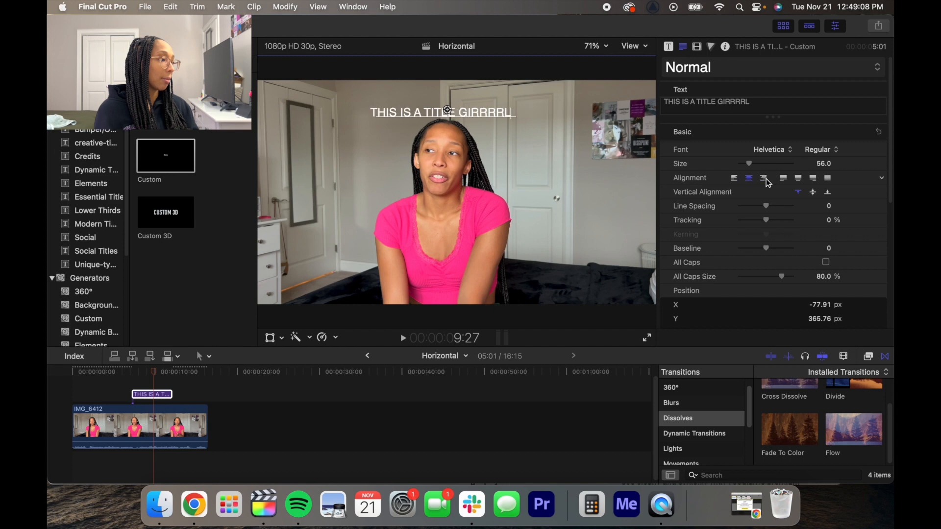
{"action": "left_click", "coordinate": [765, 178]}
{"action": "left_click_drag", "start_coordinate": [766, 219], "coordinate": [772, 208]}
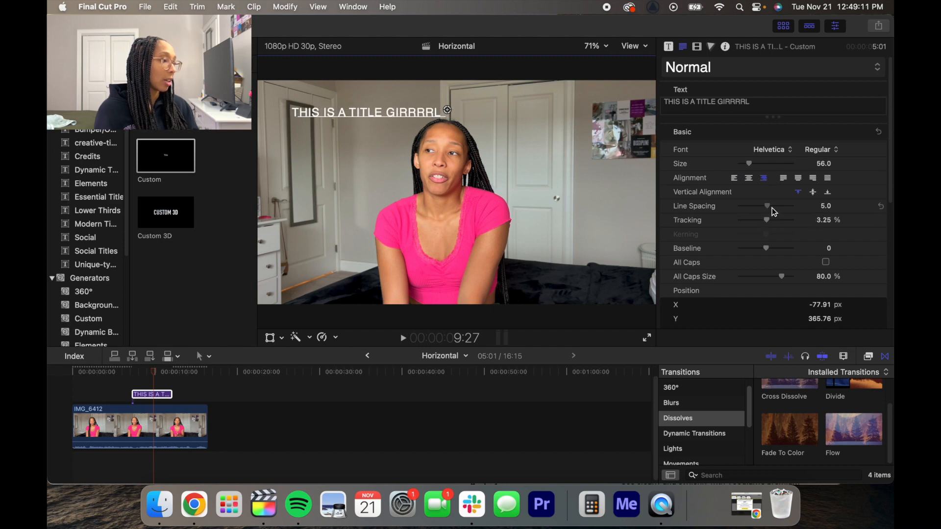
- Change the title's font to Misadventures in the Black Italic style
{"action": "left_click", "coordinate": [768, 153]}
{"action": "scroll", "coordinate": [764, 225], "scroll_direction": "down", "scroll_amount": 10}
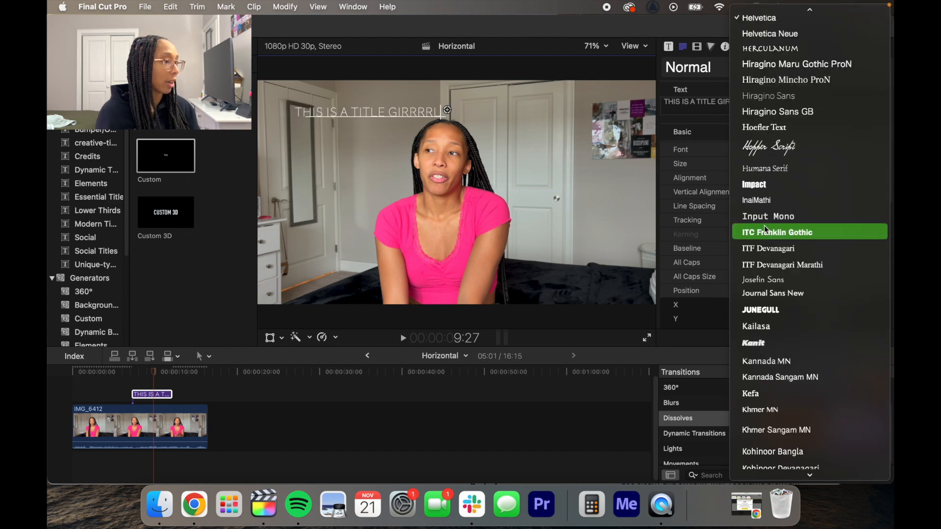
{"action": "left_click", "coordinate": [778, 351]}
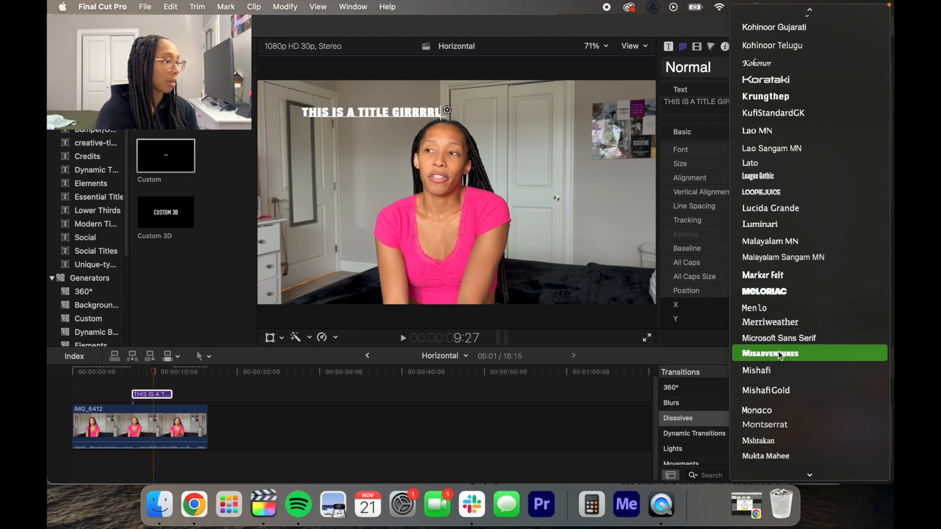
{"action": "left_click", "coordinate": [827, 156]}
{"action": "left_click", "coordinate": [824, 169]}
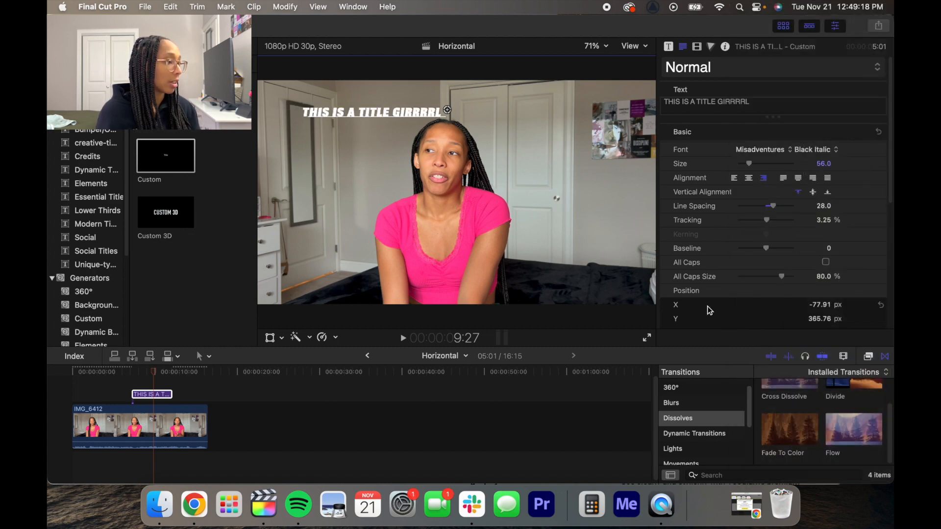
- Enable the title's Outline and set its color to a light pink at full brightness
{"action": "scroll", "coordinate": [728, 281], "scroll_direction": "down", "scroll_amount": 5}
{"action": "scroll", "coordinate": [733, 281], "scroll_direction": "down", "scroll_amount": 3}
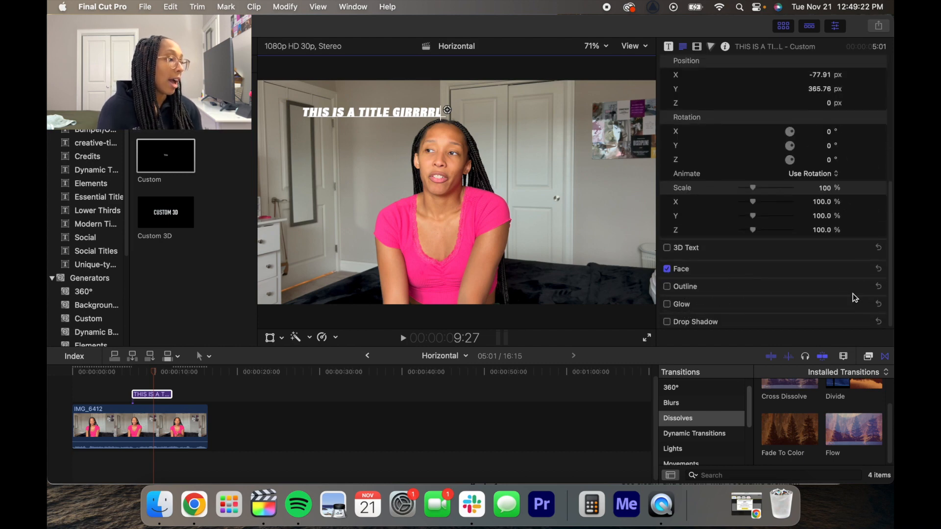
{"action": "left_click", "coordinate": [868, 287]}
{"action": "scroll", "coordinate": [799, 318], "scroll_direction": "down", "scroll_amount": 2}
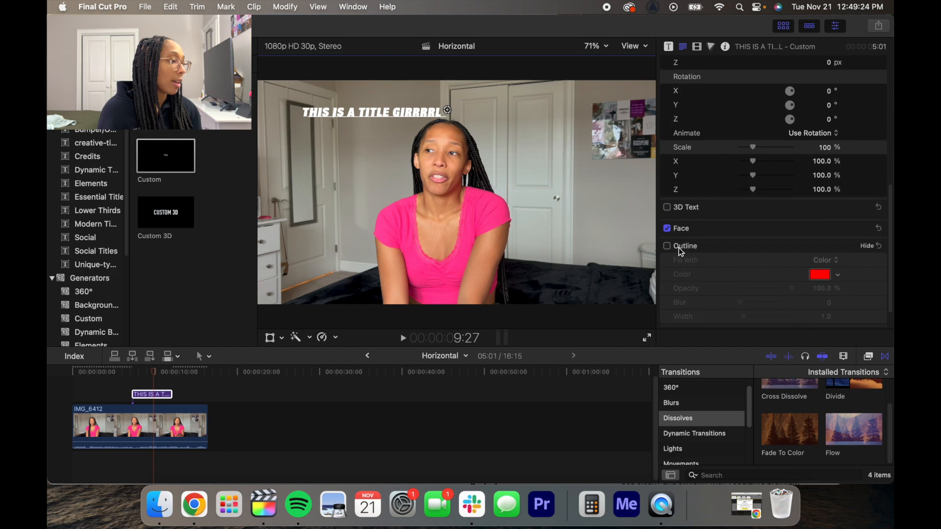
{"action": "left_click", "coordinate": [668, 247]}
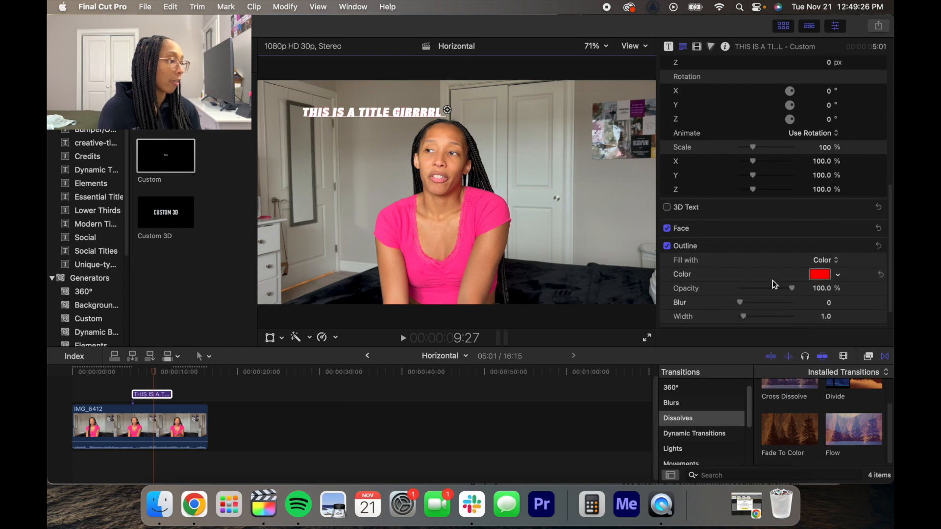
{"action": "left_click", "coordinate": [828, 277]}
{"action": "left_click_drag", "start_coordinate": [151, 400], "coordinate": [122, 384]}
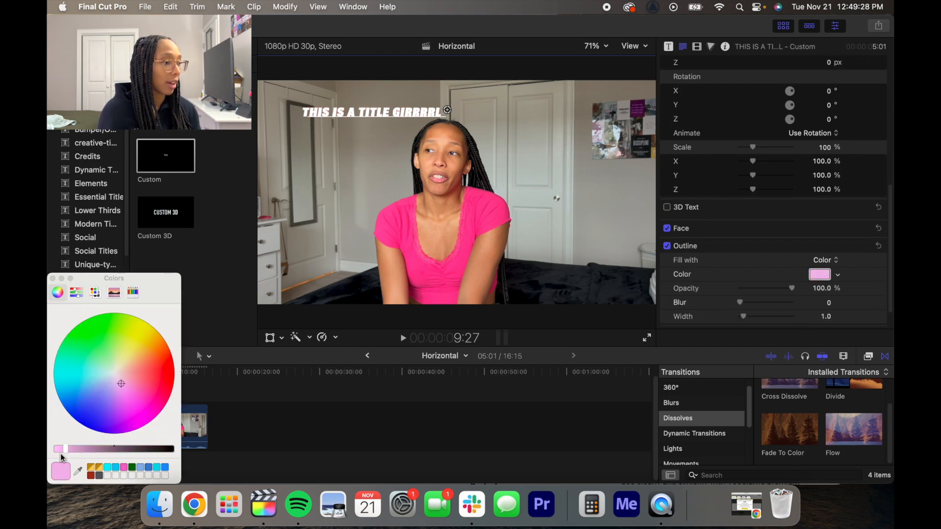
{"action": "left_click_drag", "start_coordinate": [65, 449], "coordinate": [58, 449]}
- Set the title outline's width to 15 and its blur to about 5.5, and dismiss the color picker
{"action": "left_click_drag", "start_coordinate": [744, 317], "coordinate": [810, 312]}
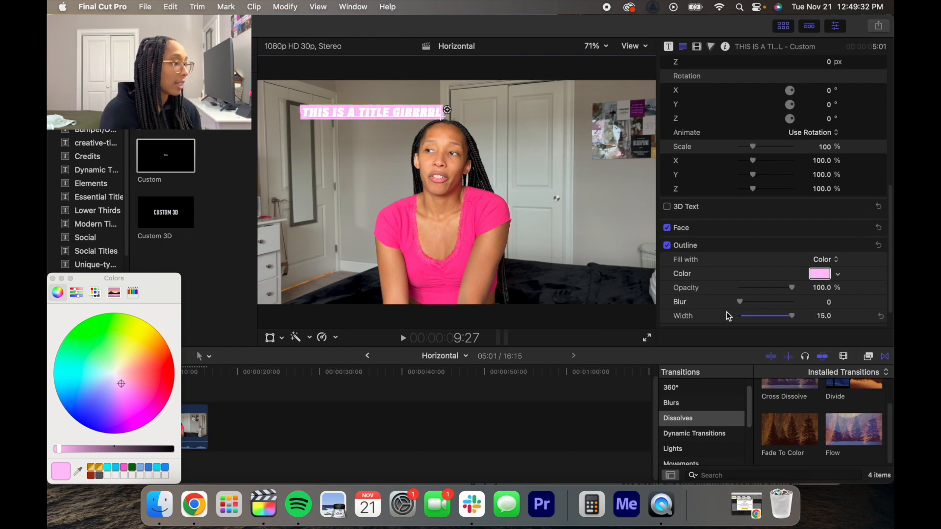
{"action": "left_click_drag", "start_coordinate": [756, 301], "coordinate": [766, 301]}
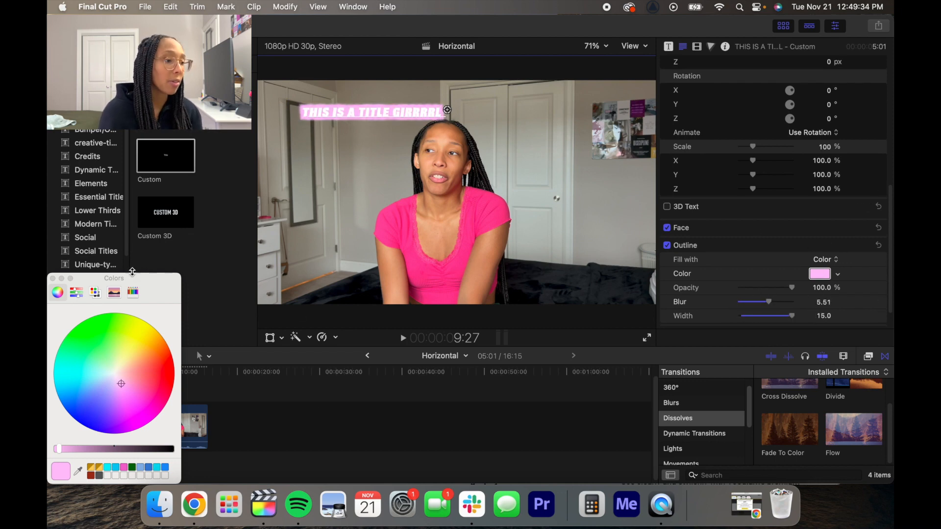
{"action": "left_click", "coordinate": [53, 278]}
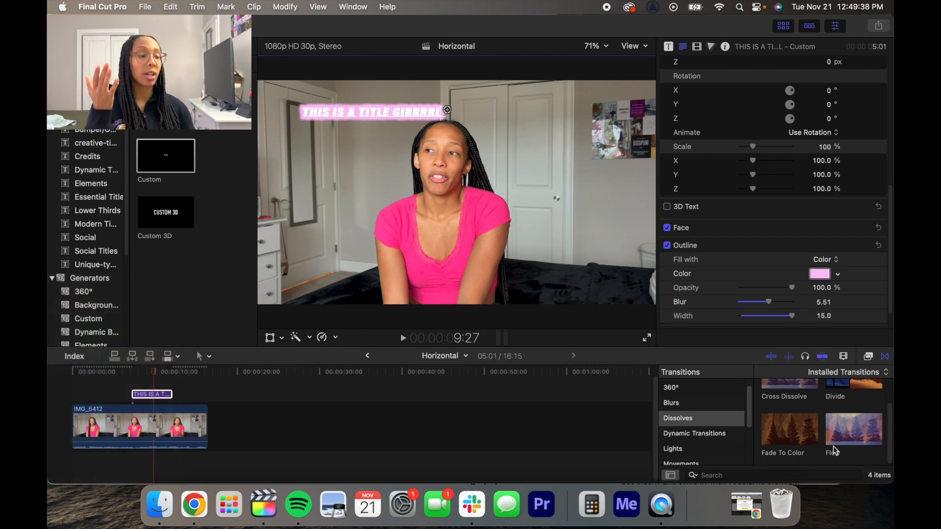
- Apply the Cross Dissolve transition to both ends of the title clip and play back the title's fade-in
{"action": "left_click", "coordinate": [775, 434]}
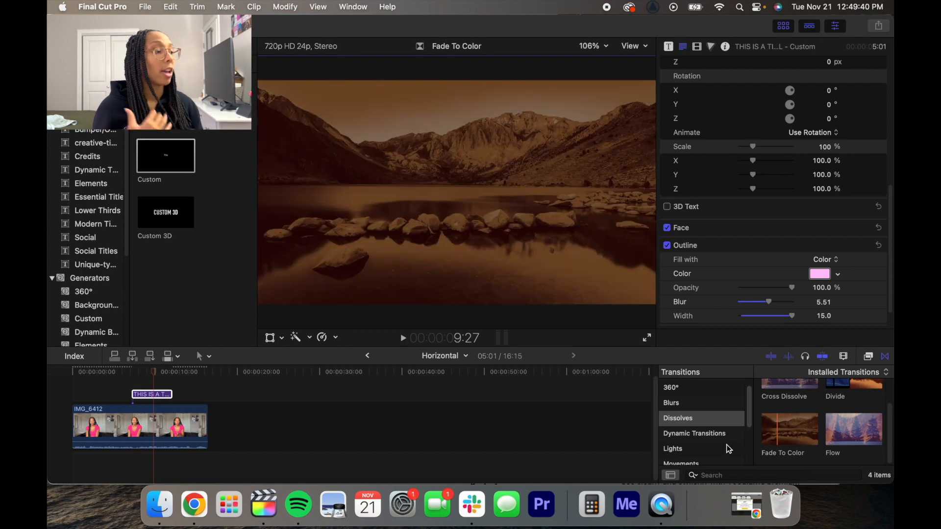
{"action": "scroll", "coordinate": [784, 416], "scroll_direction": "up", "scroll_amount": 1}
{"action": "left_click_drag", "start_coordinate": [788, 403], "coordinate": [159, 396]}
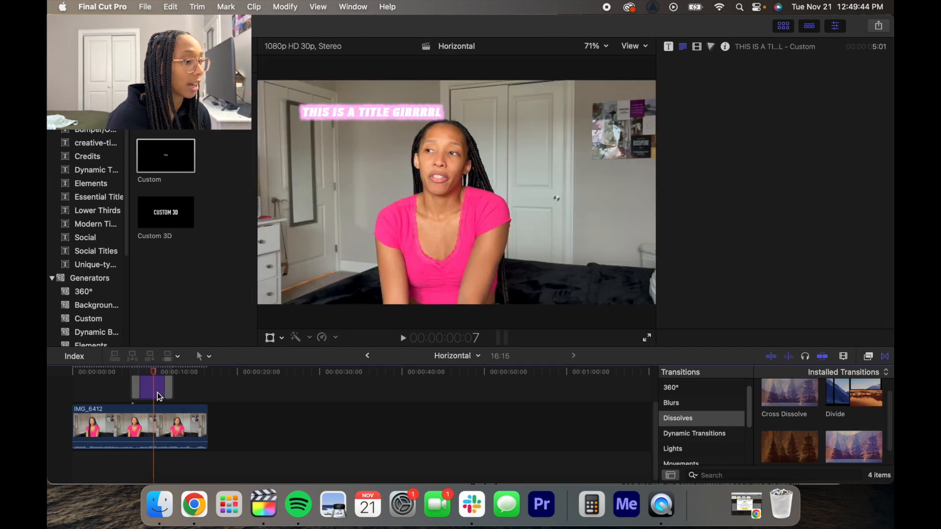
{"action": "left_click", "coordinate": [133, 374]}
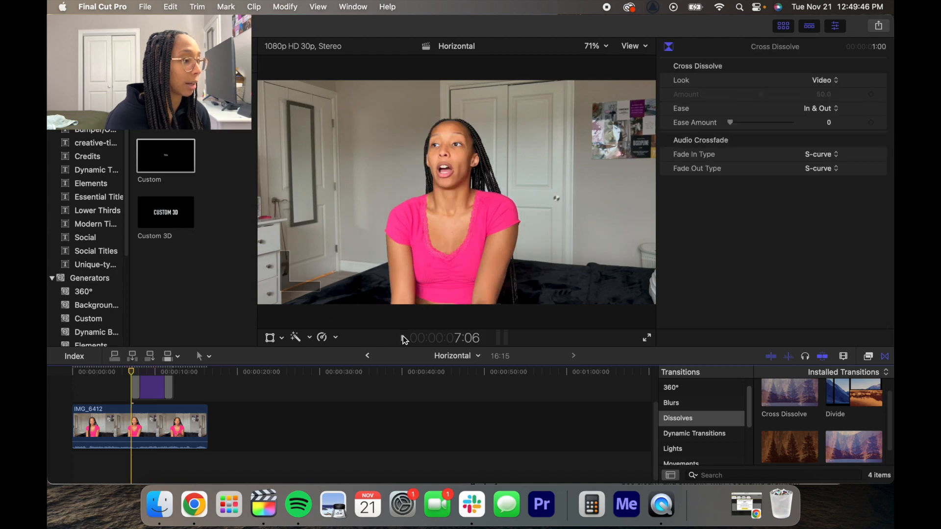
{"action": "left_click", "coordinate": [402, 339]}
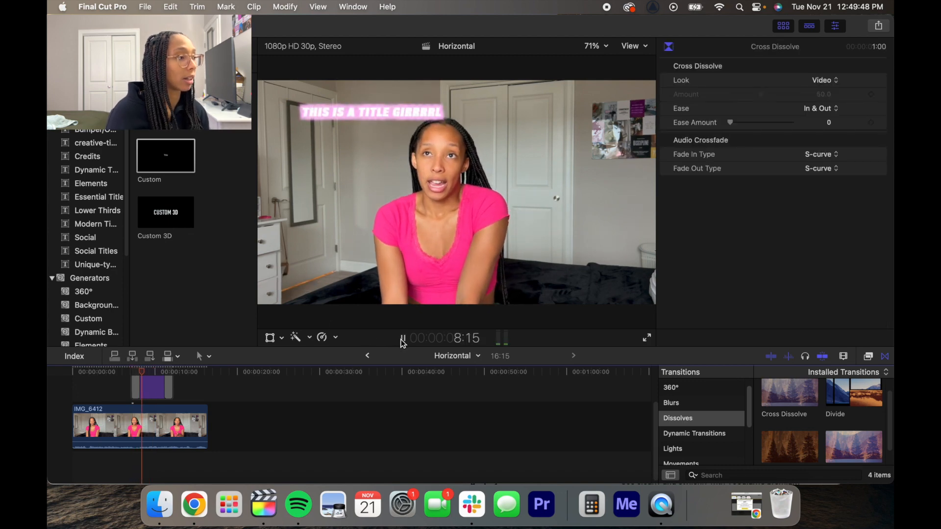
{"action": "left_click", "coordinate": [403, 339]}
- Delete the Cross Dissolve transitions at the end and start of the title clip
{"action": "left_click", "coordinate": [169, 390]}
{"action": "key", "text": "Delete"}
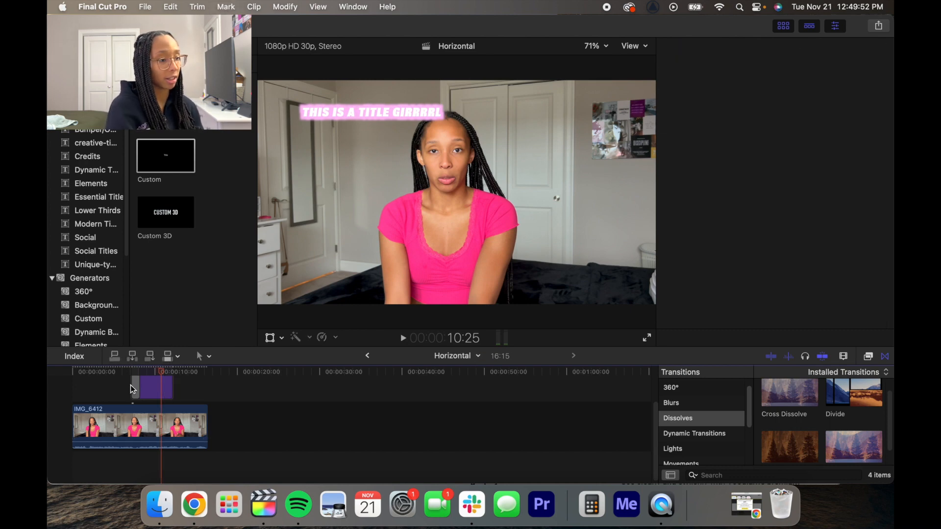
{"action": "left_click", "coordinate": [136, 390]}
{"action": "key", "text": "Delete"}
- Split the title clip at 9:04 and delete the part after the cut
{"action": "left_click", "coordinate": [145, 393]}
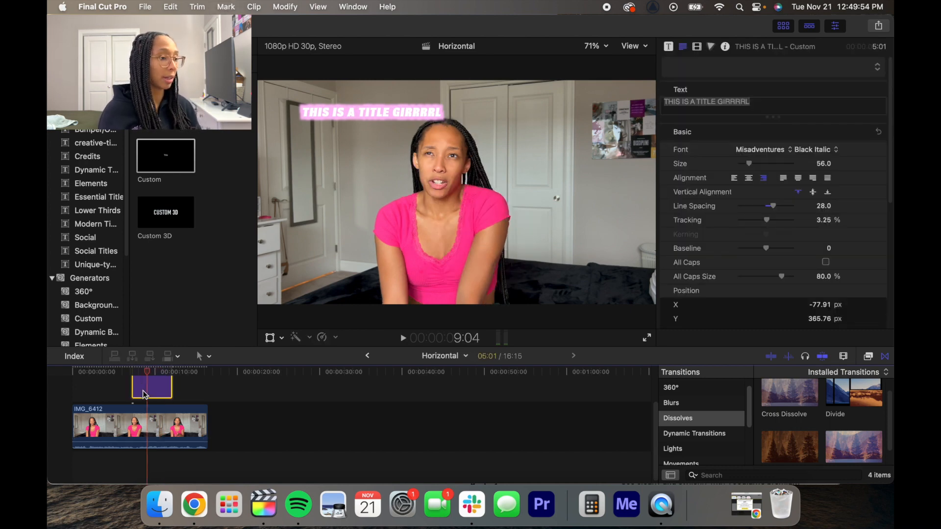
{"action": "key", "text": "super+b"}
{"action": "left_click", "coordinate": [156, 396]}
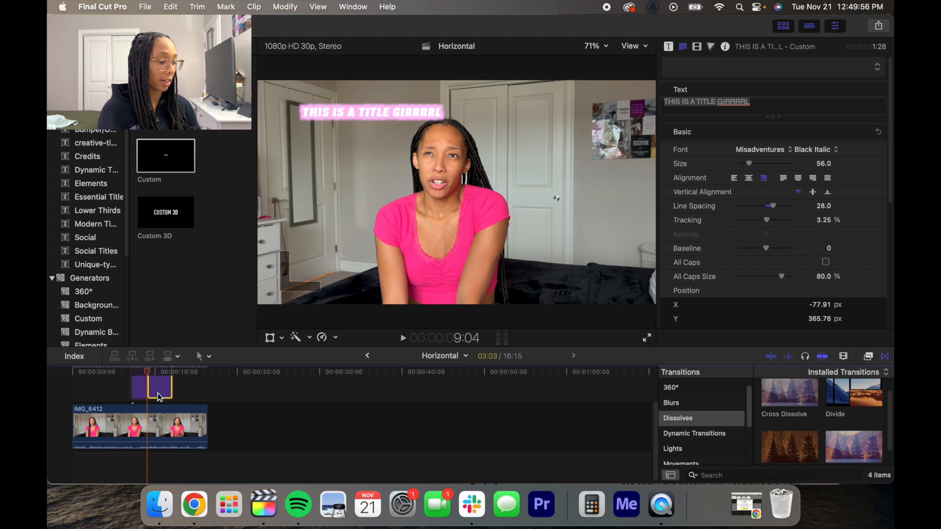
{"action": "key", "text": "Delete"}
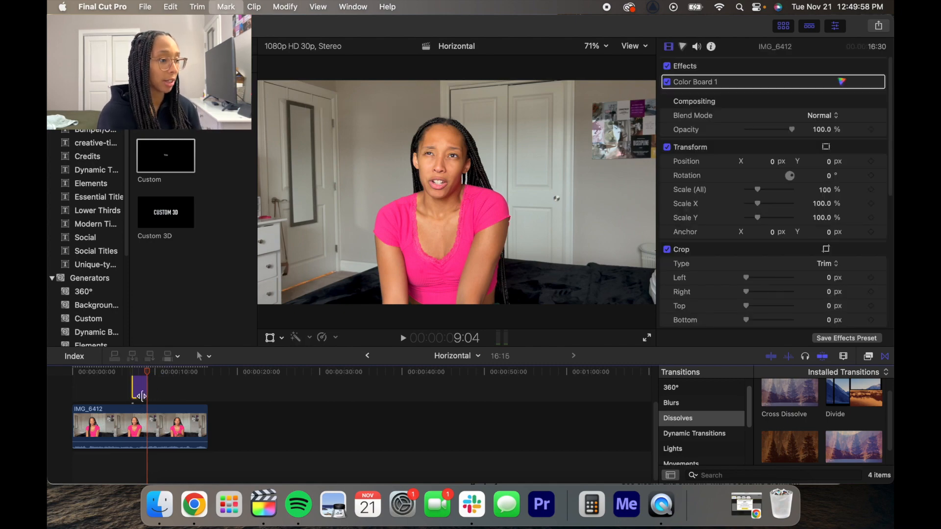